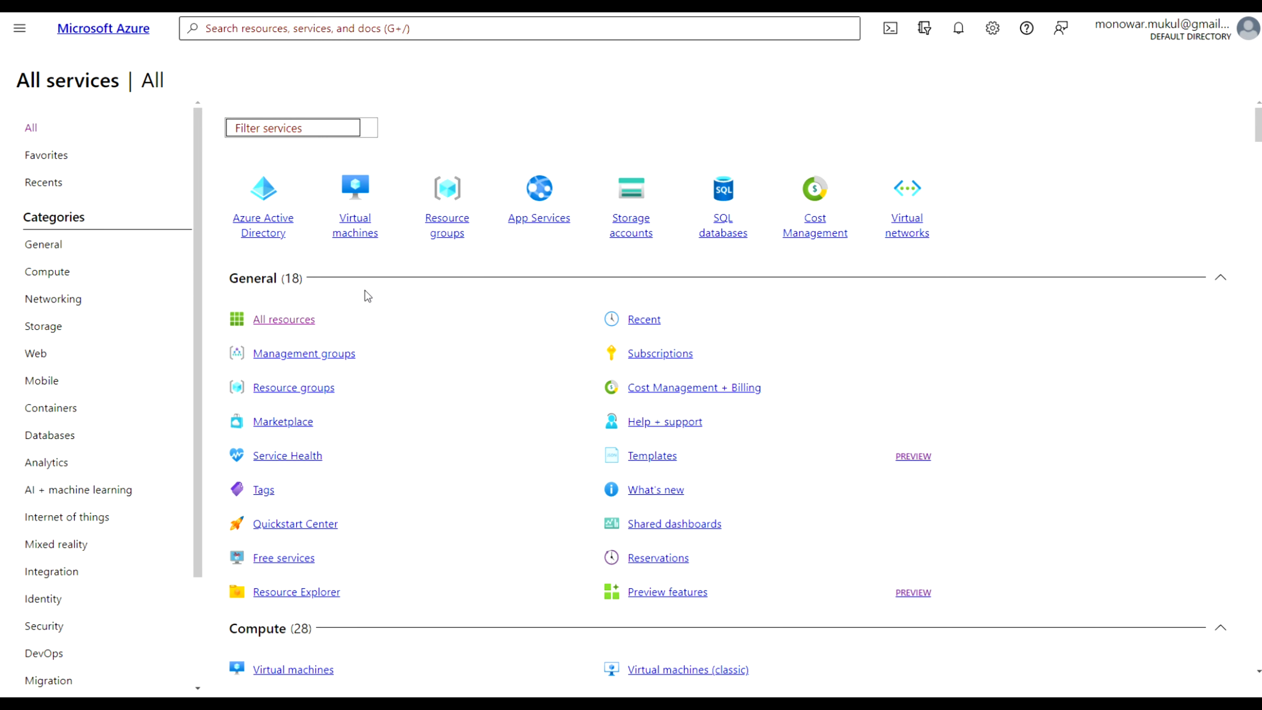
Create a resource group named dbrg03 in the East US region
click(302, 389)
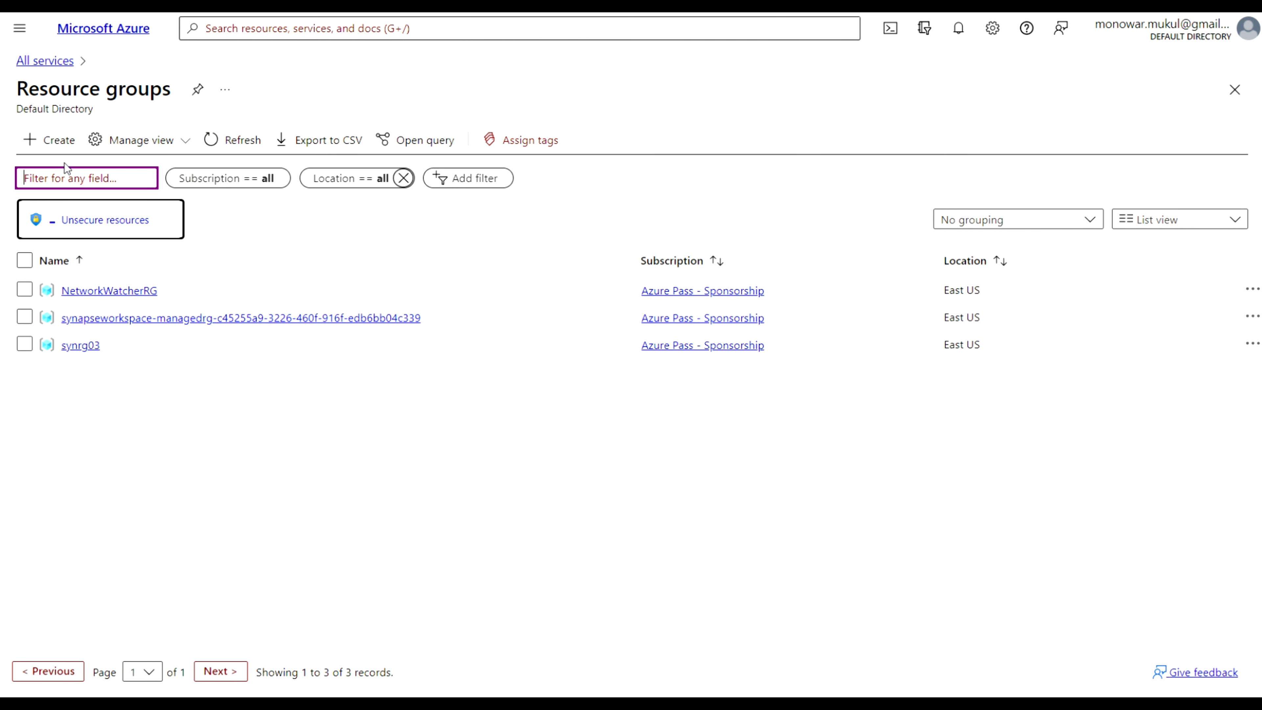
click(40, 147)
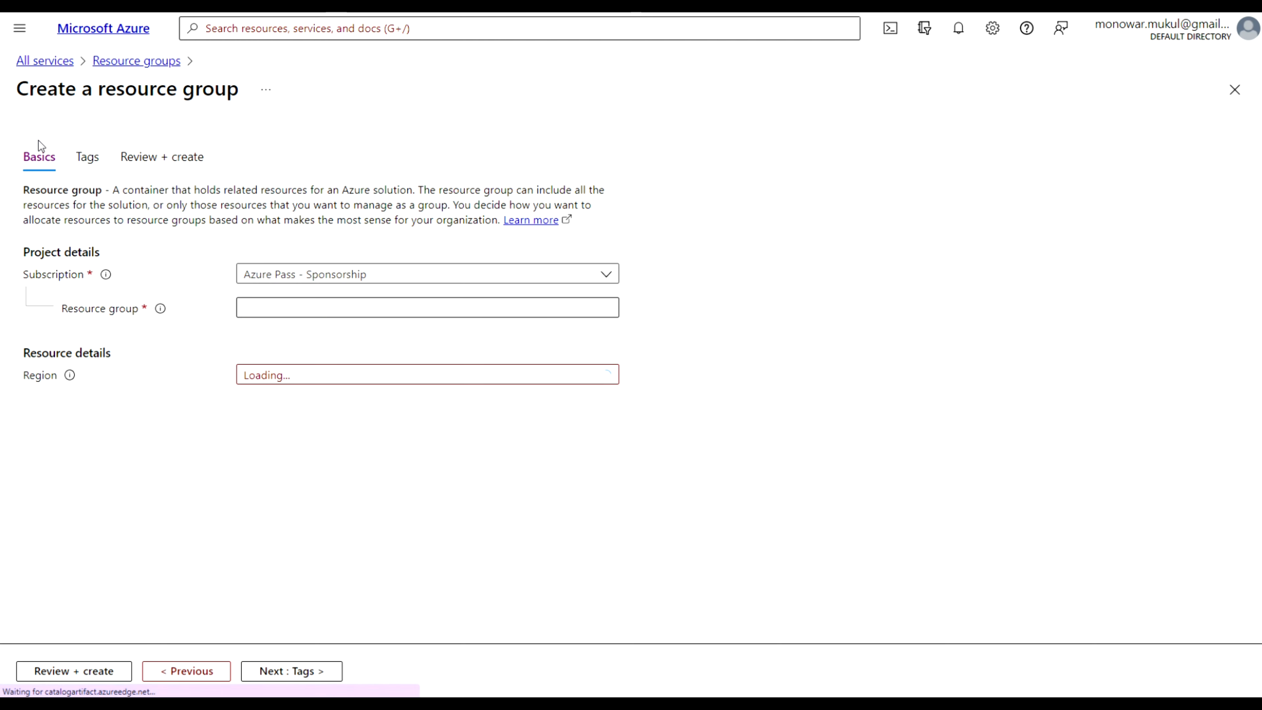
click(279, 308)
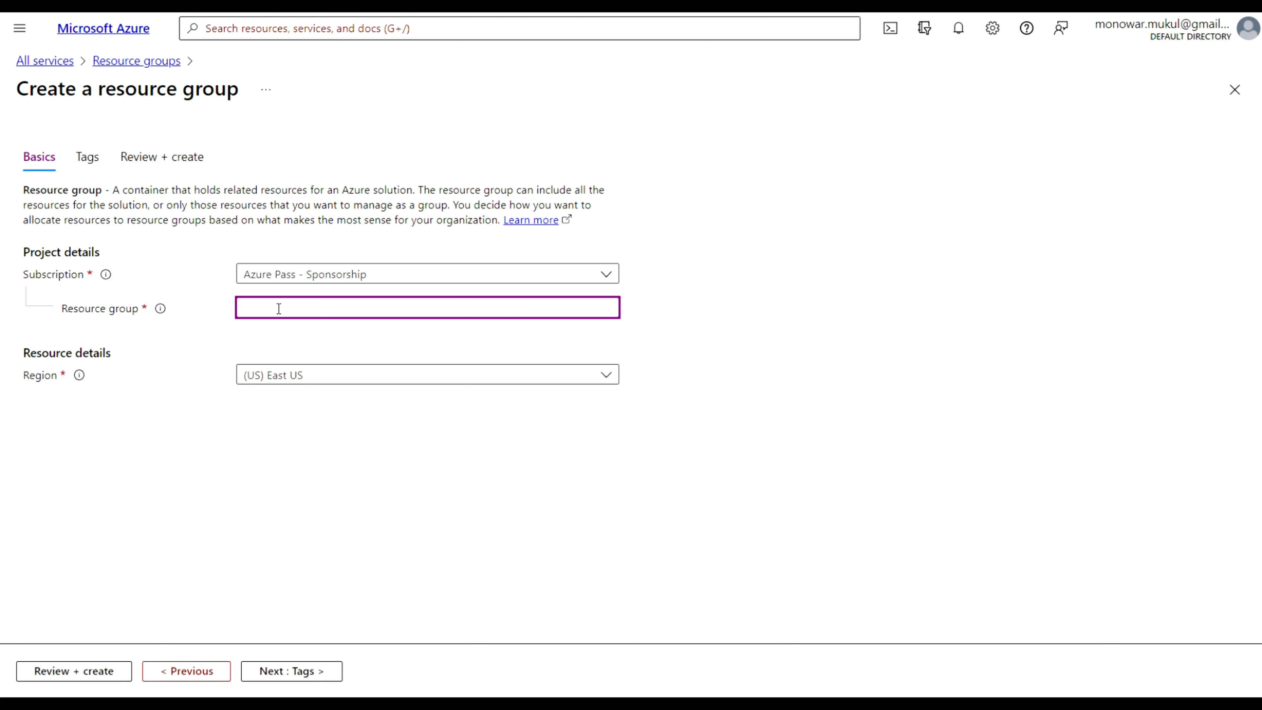
text(dbrg03)
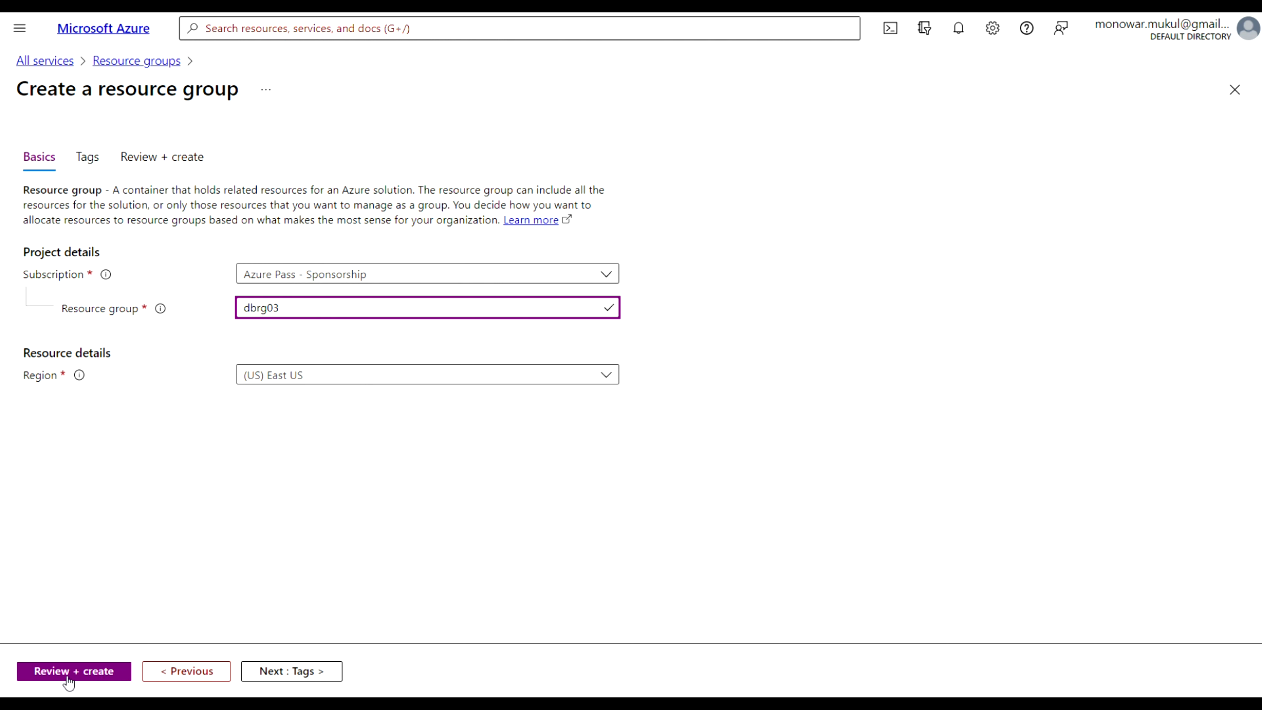
click(78, 672)
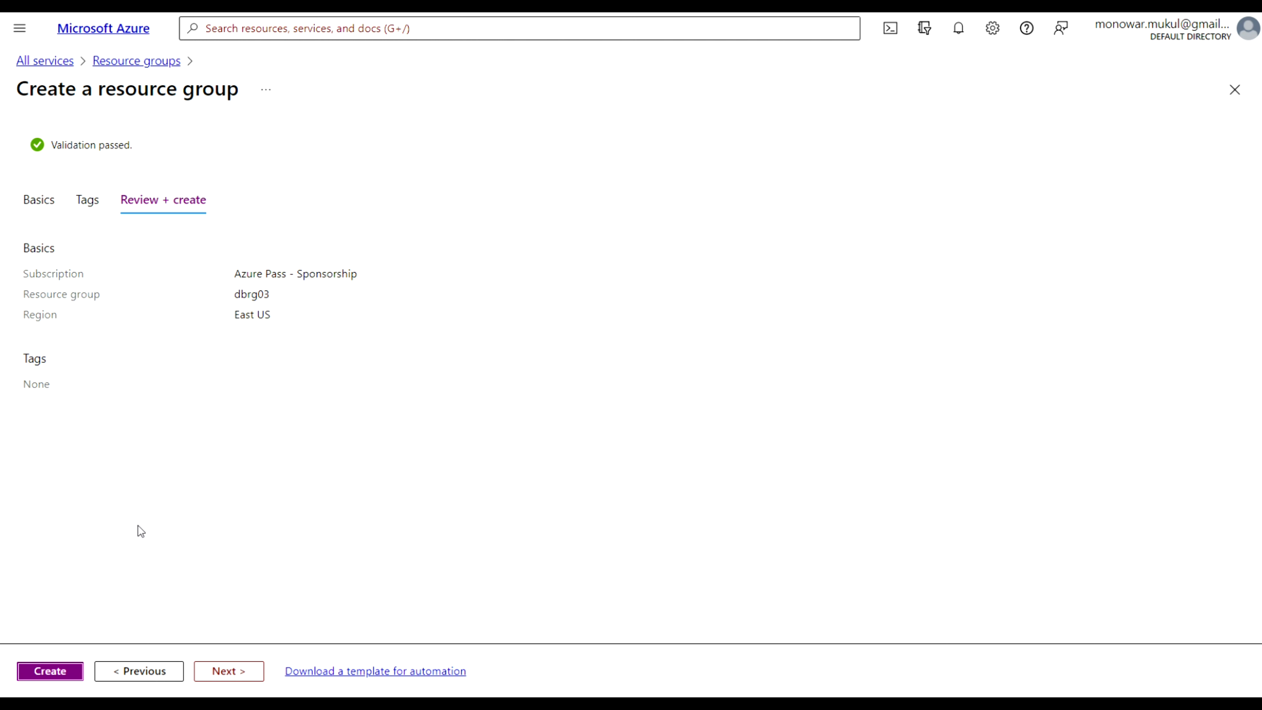
click(65, 674)
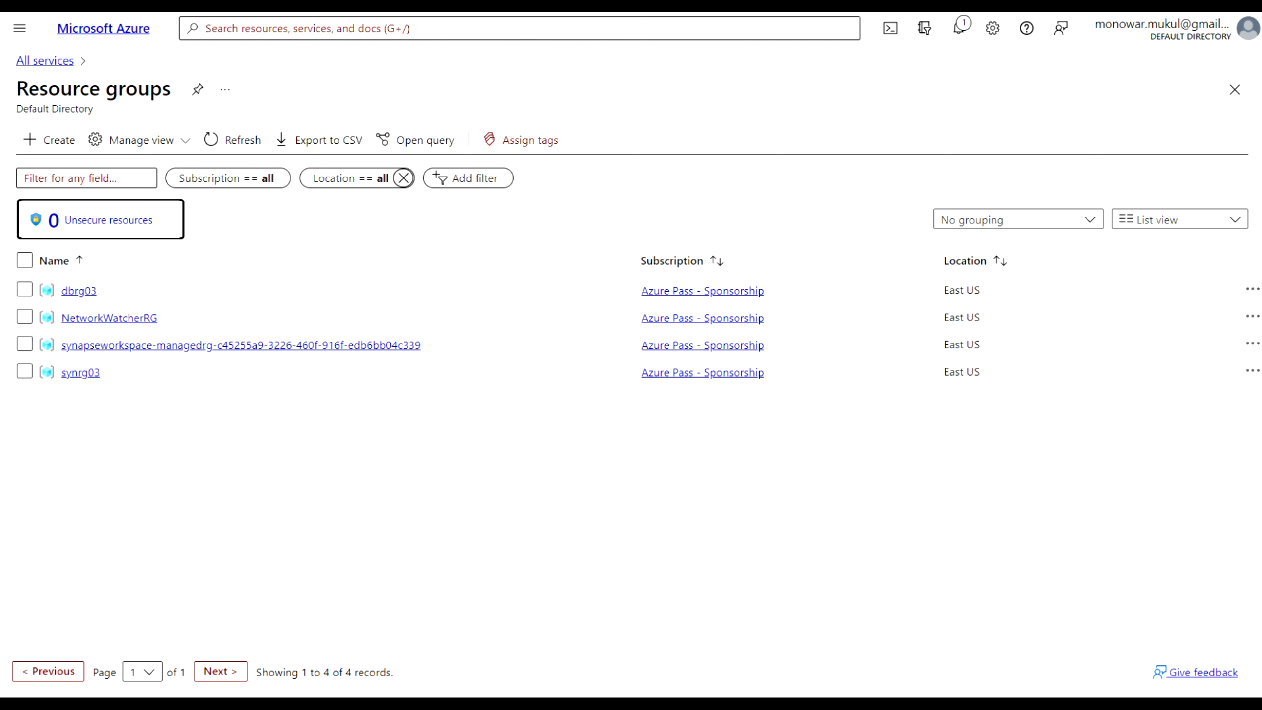
Start a new virtual network in resource group dbrg03 and name it dbvnet01
click(57, 62)
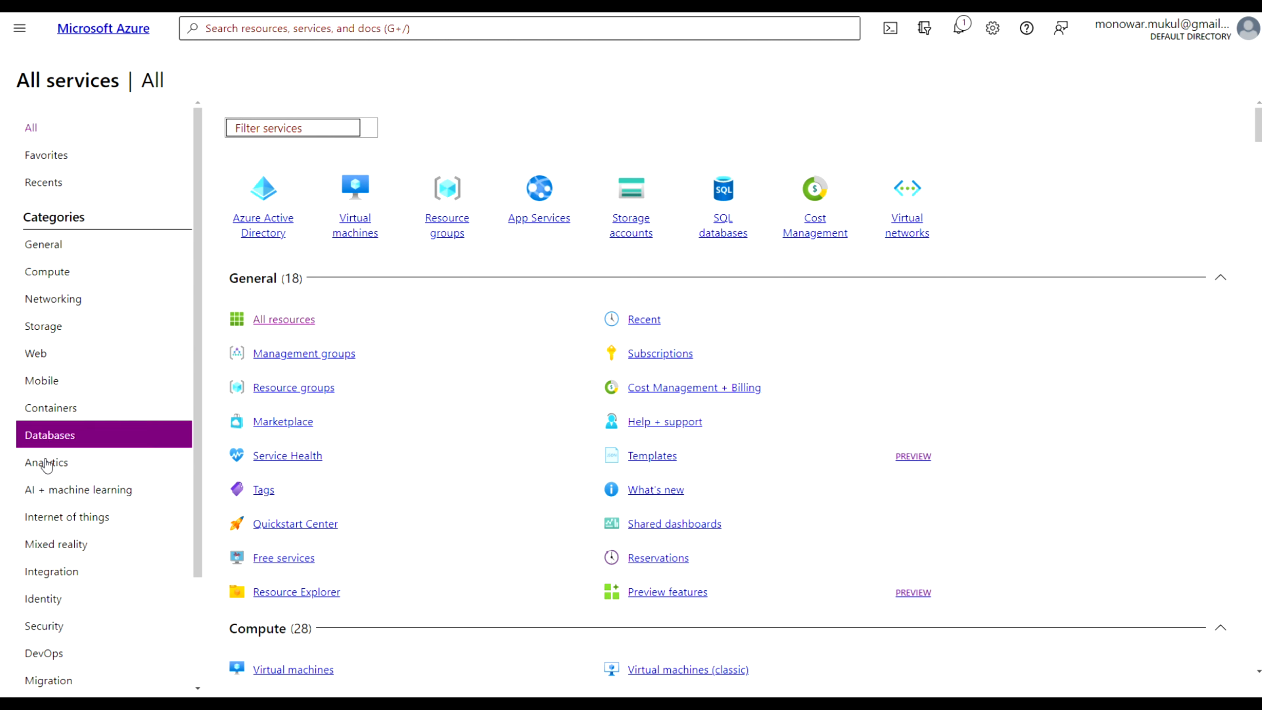
click(914, 224)
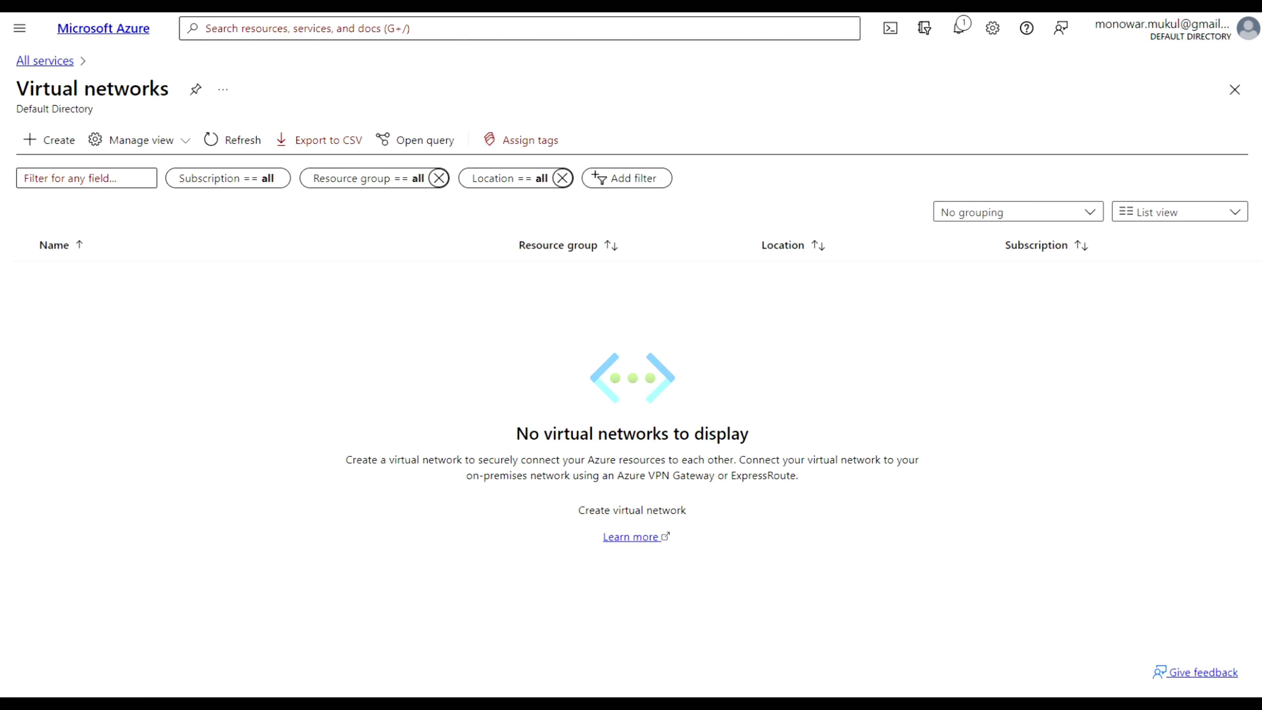
click(43, 144)
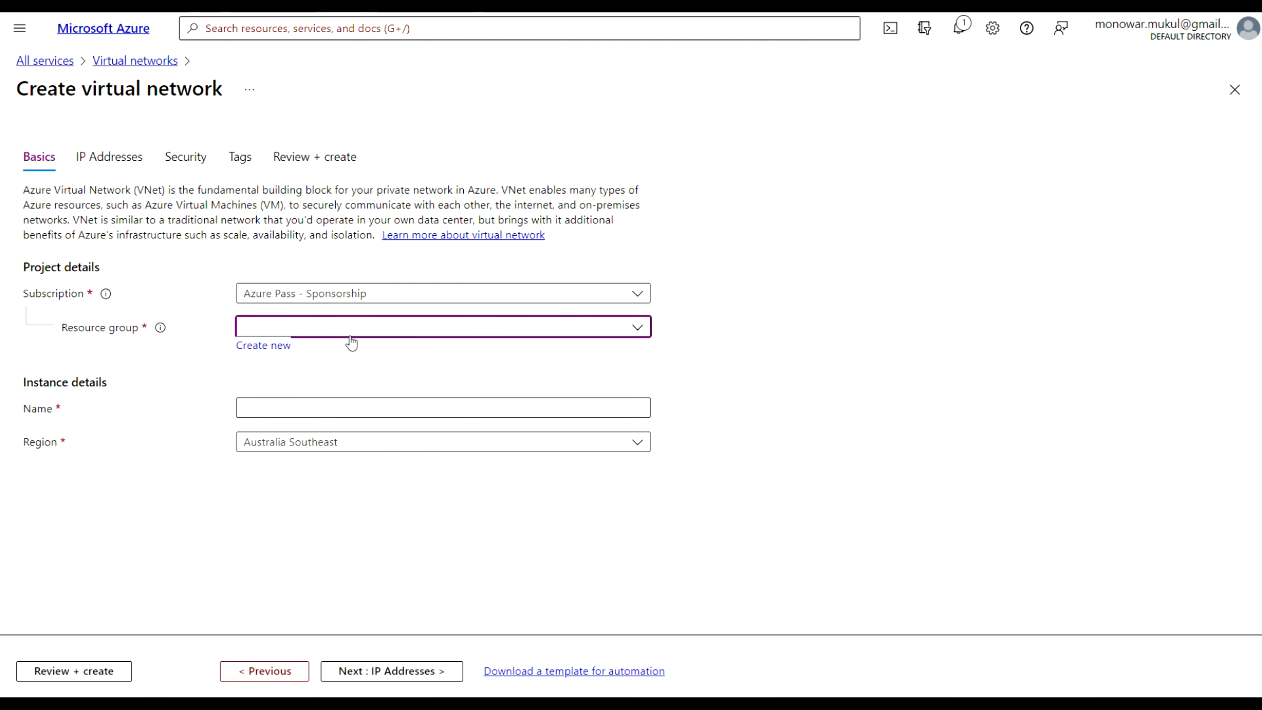
click(638, 327)
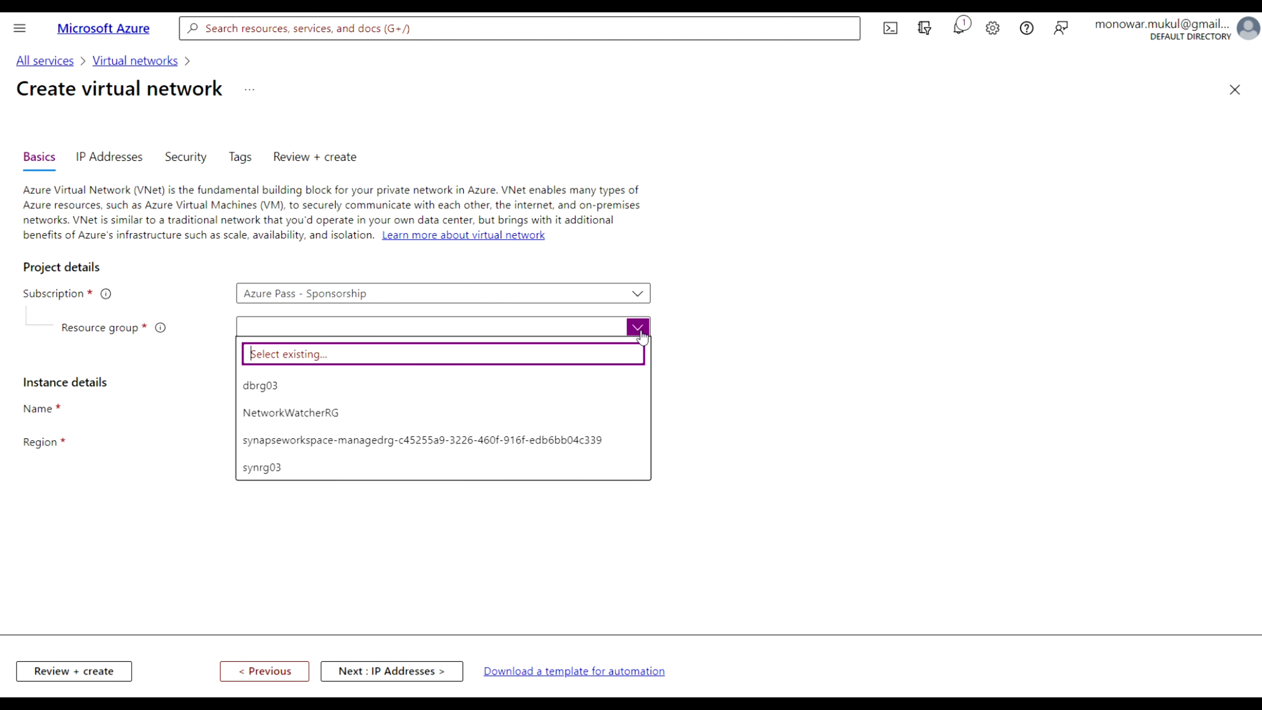
click(279, 387)
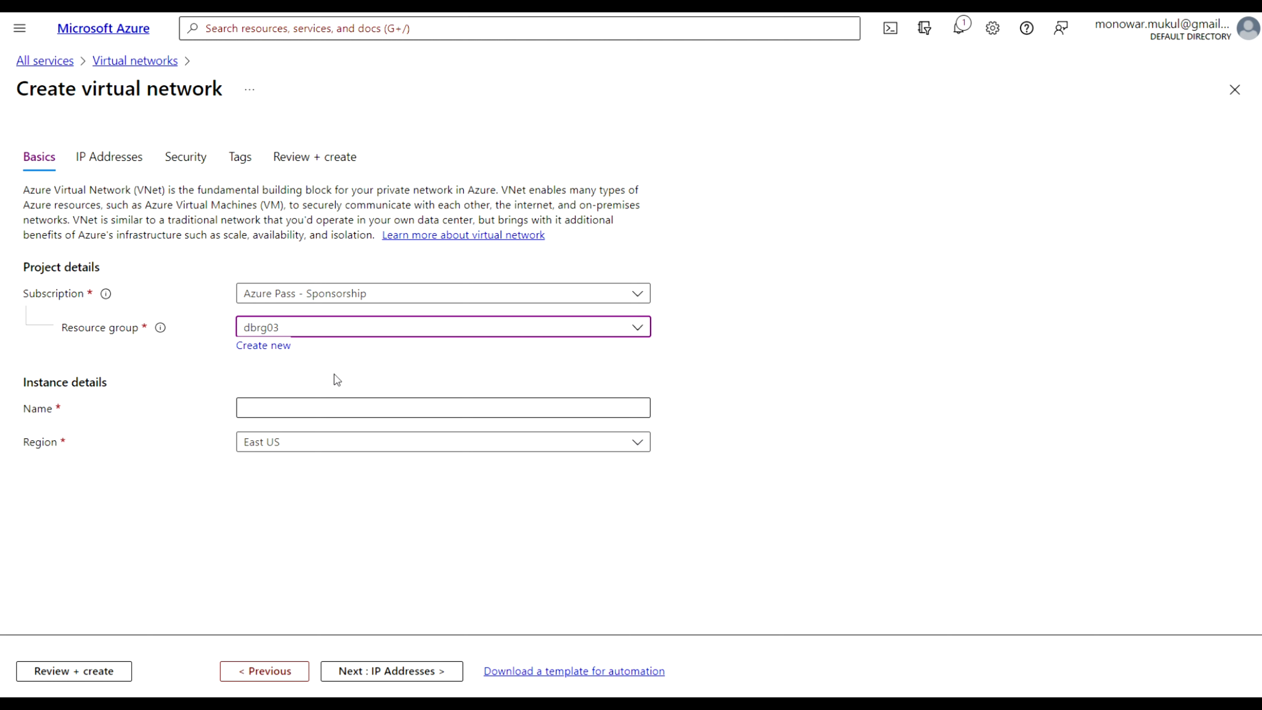
click(273, 411)
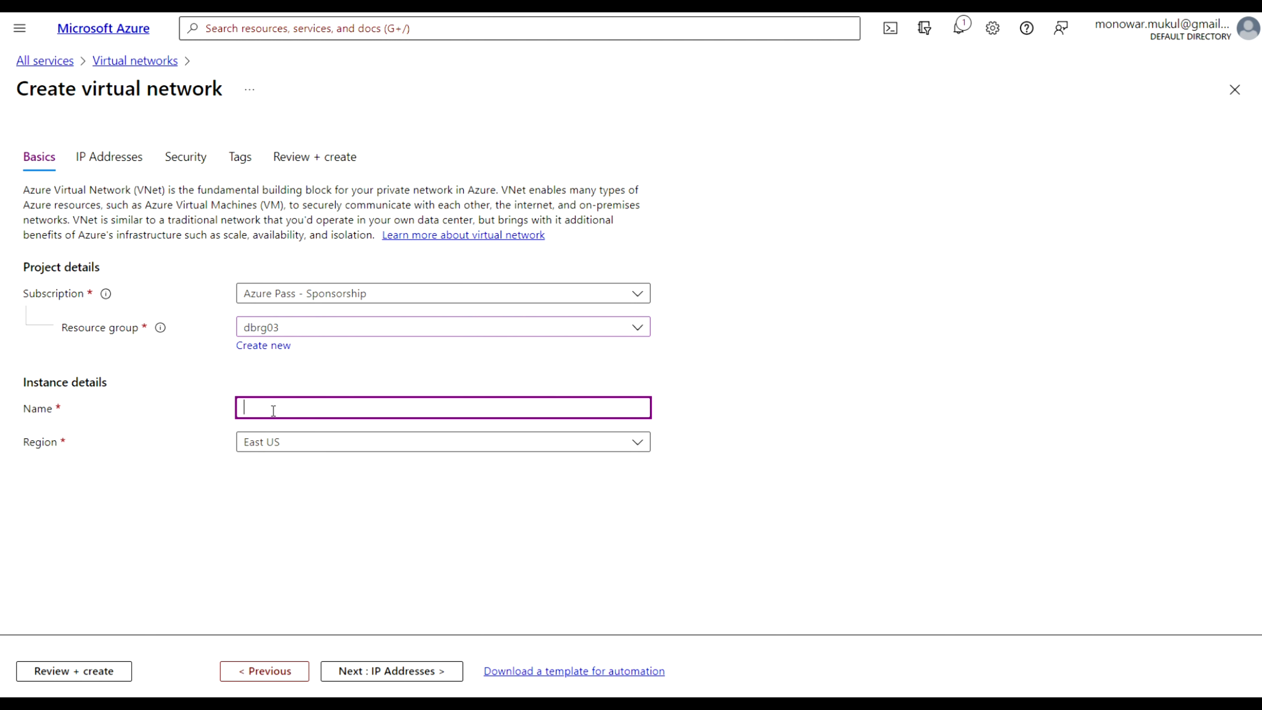
text(d)
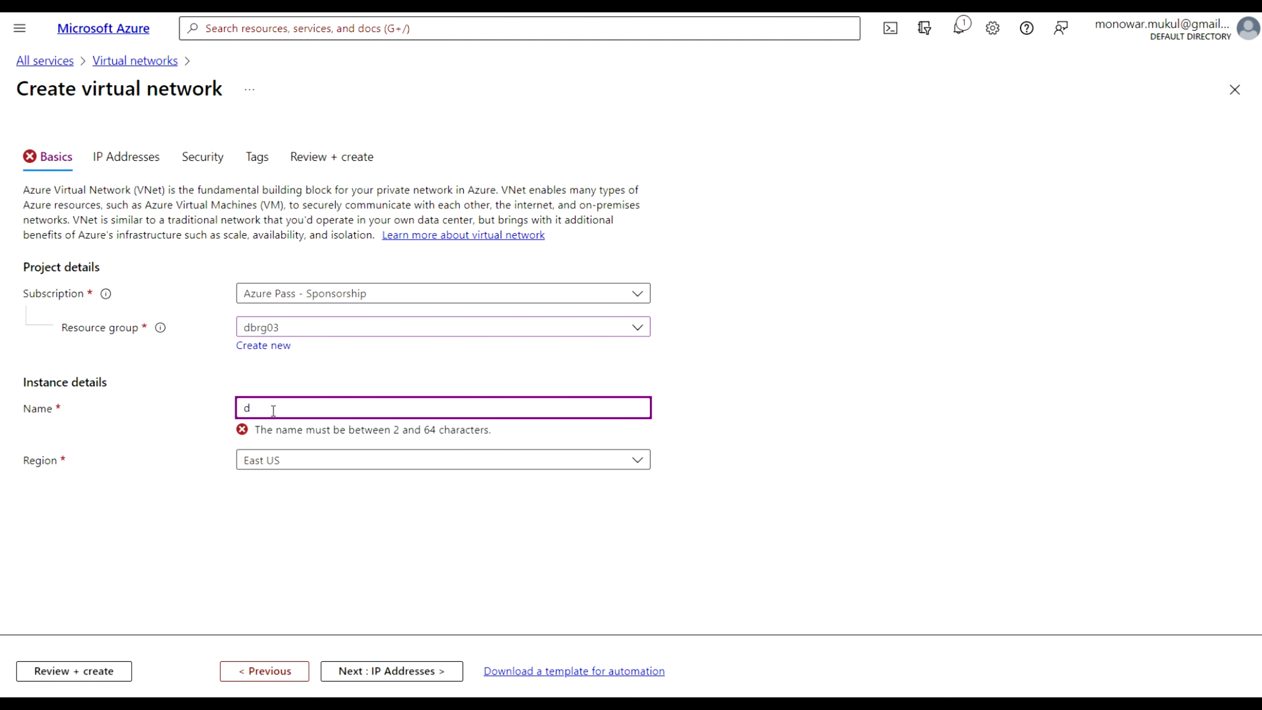
text(bvnet0)
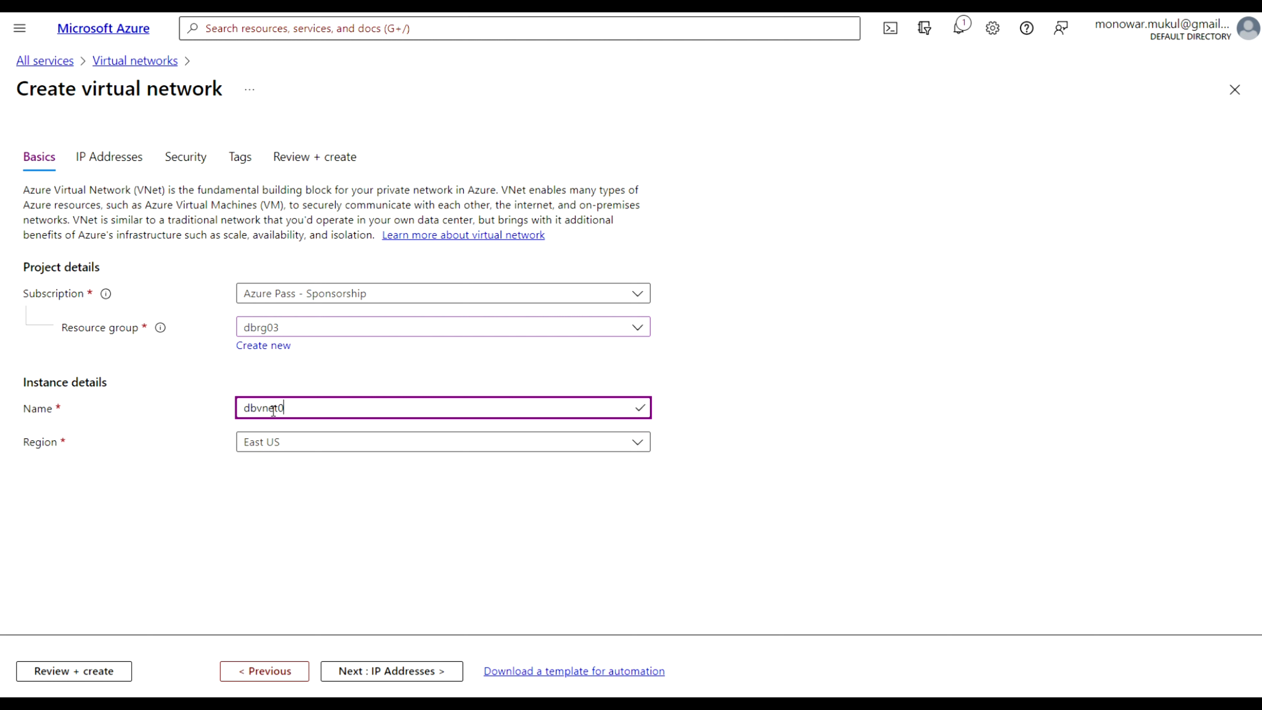
text(1)
Enable the Microsoft.Sql service endpoint on the virtual network's default subnet
click(405, 674)
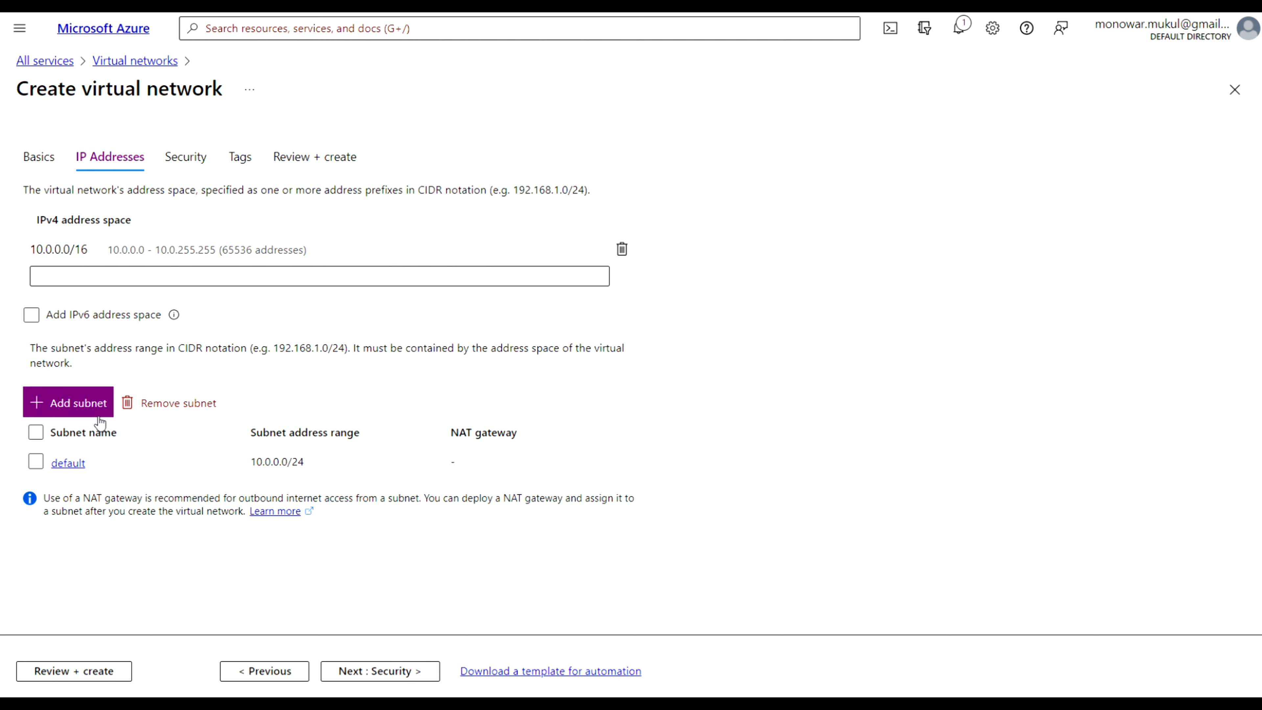
click(78, 467)
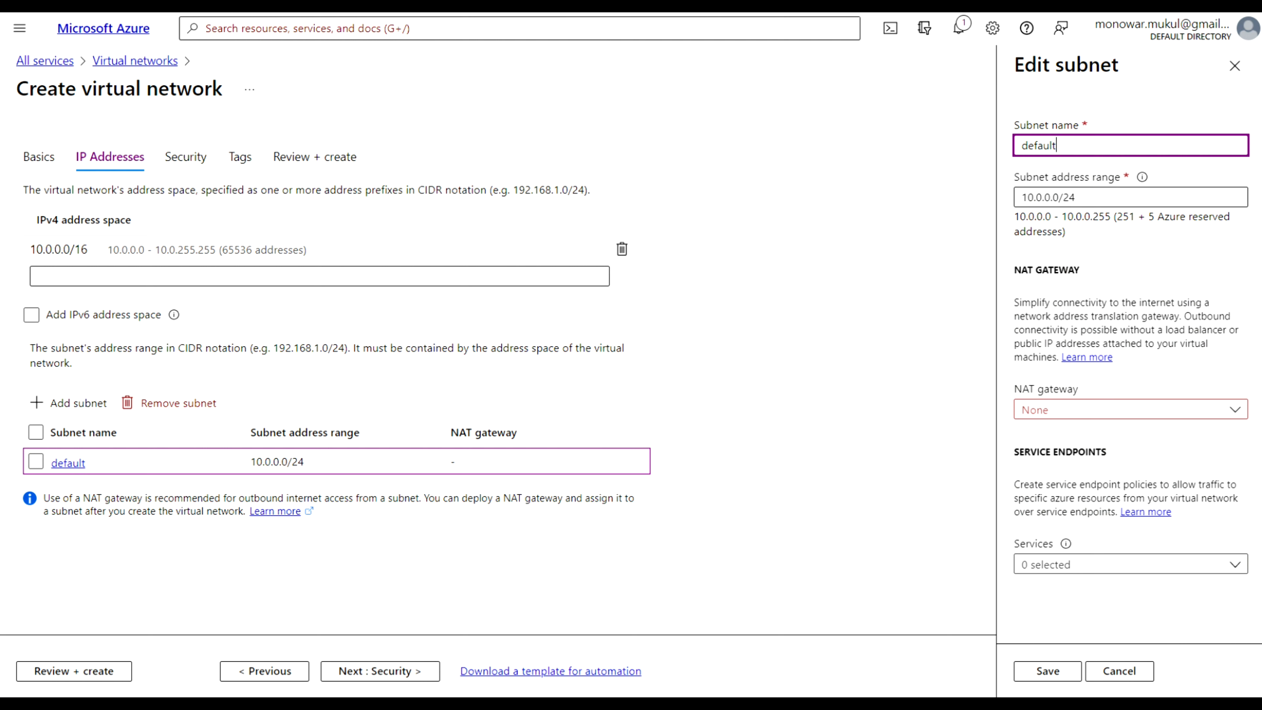
click(1095, 452)
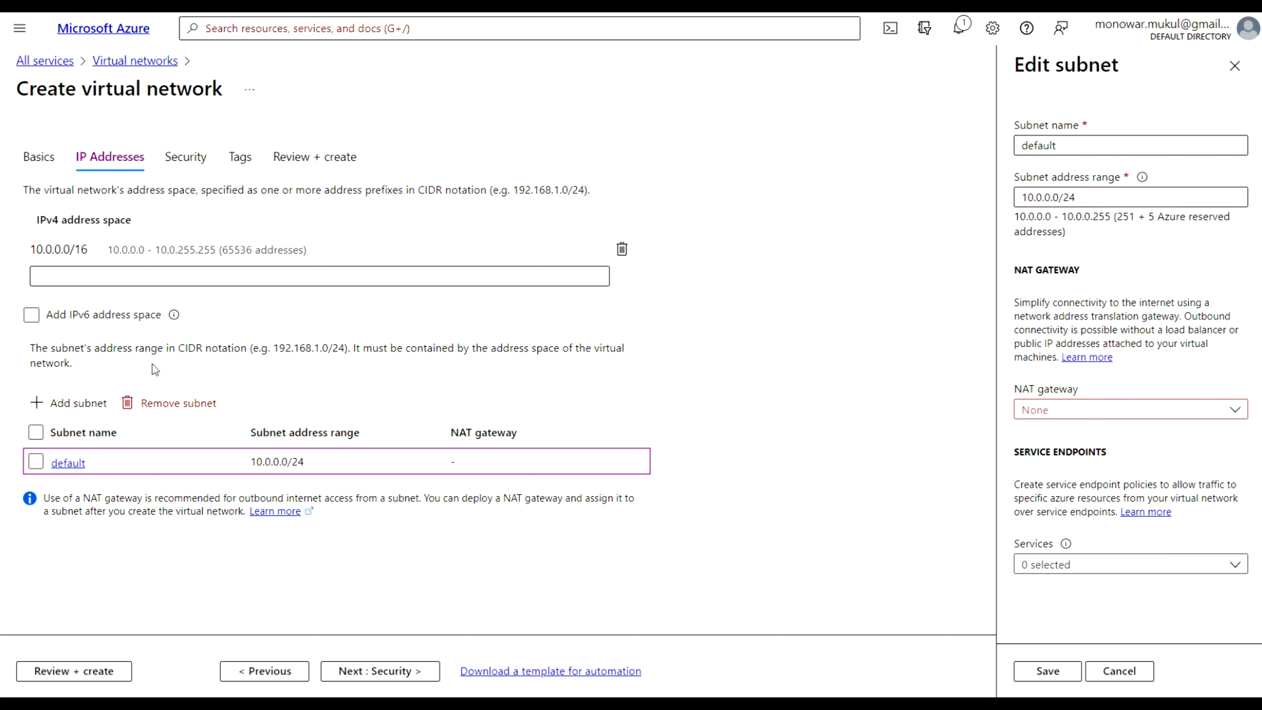
click(1058, 145)
click(1236, 565)
click(1201, 450)
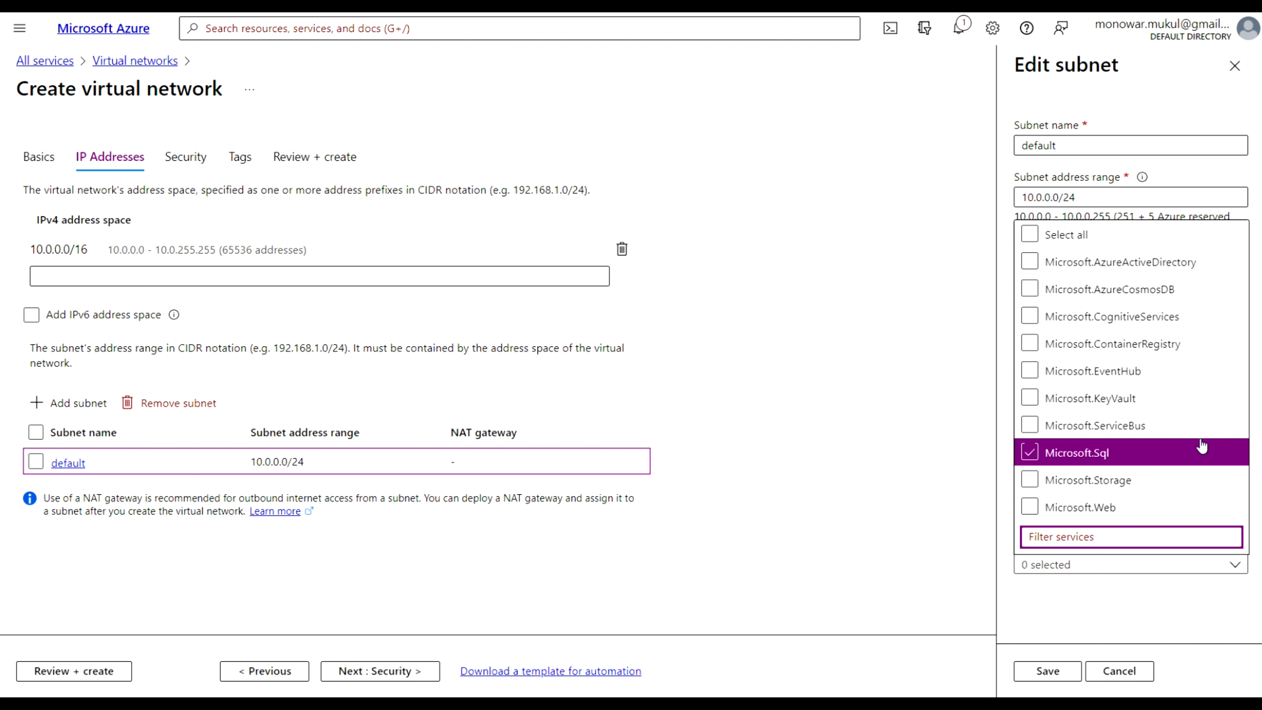
click(1030, 459)
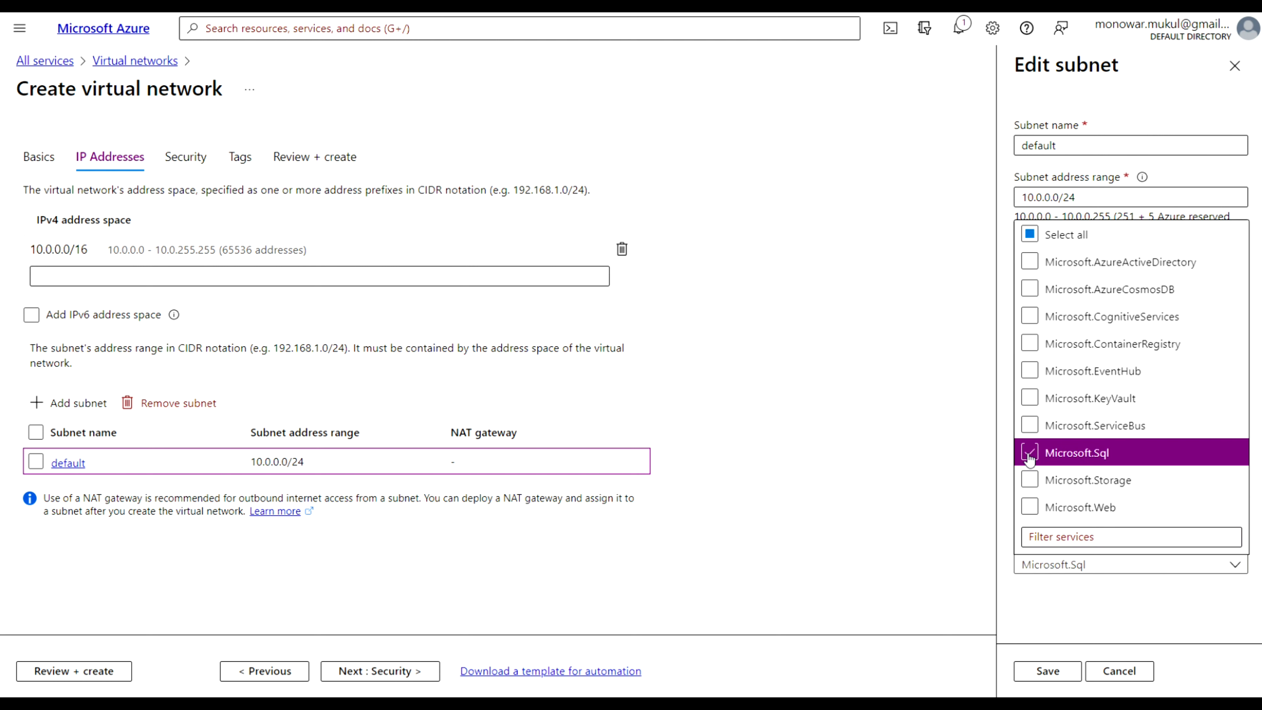
click(1045, 670)
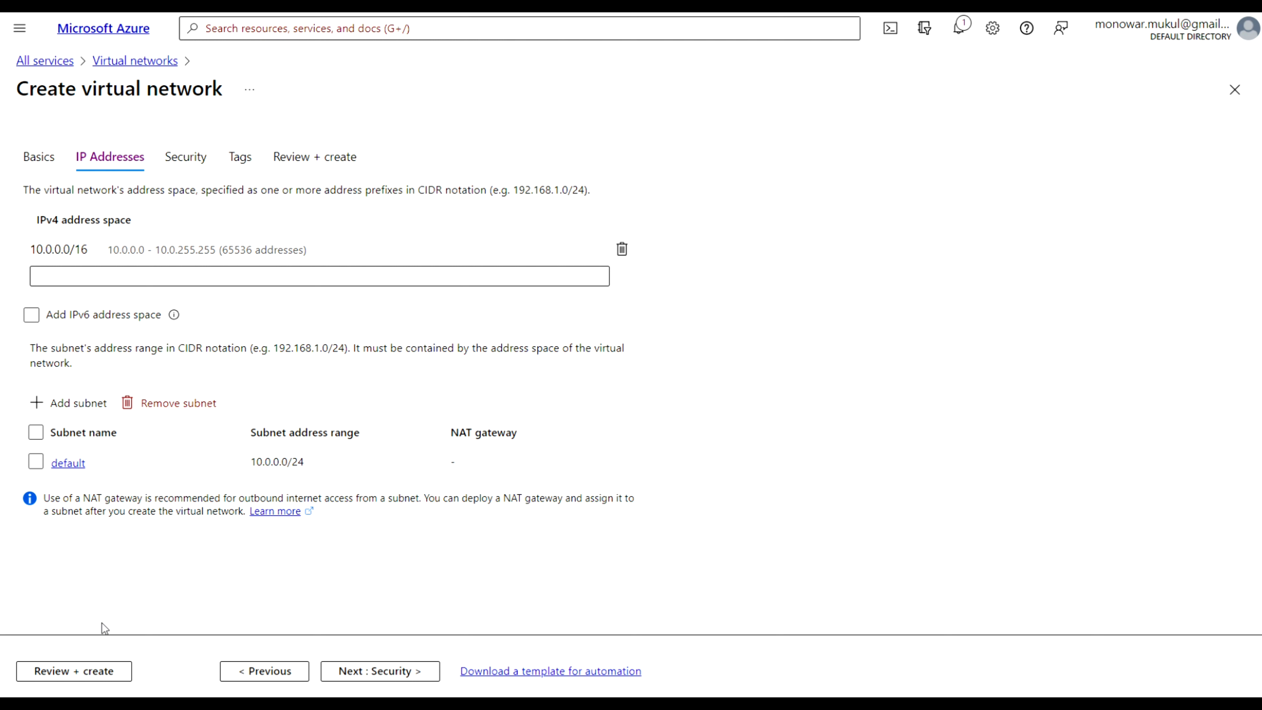
Review and create the virtual network with the default security settings
click(398, 671)
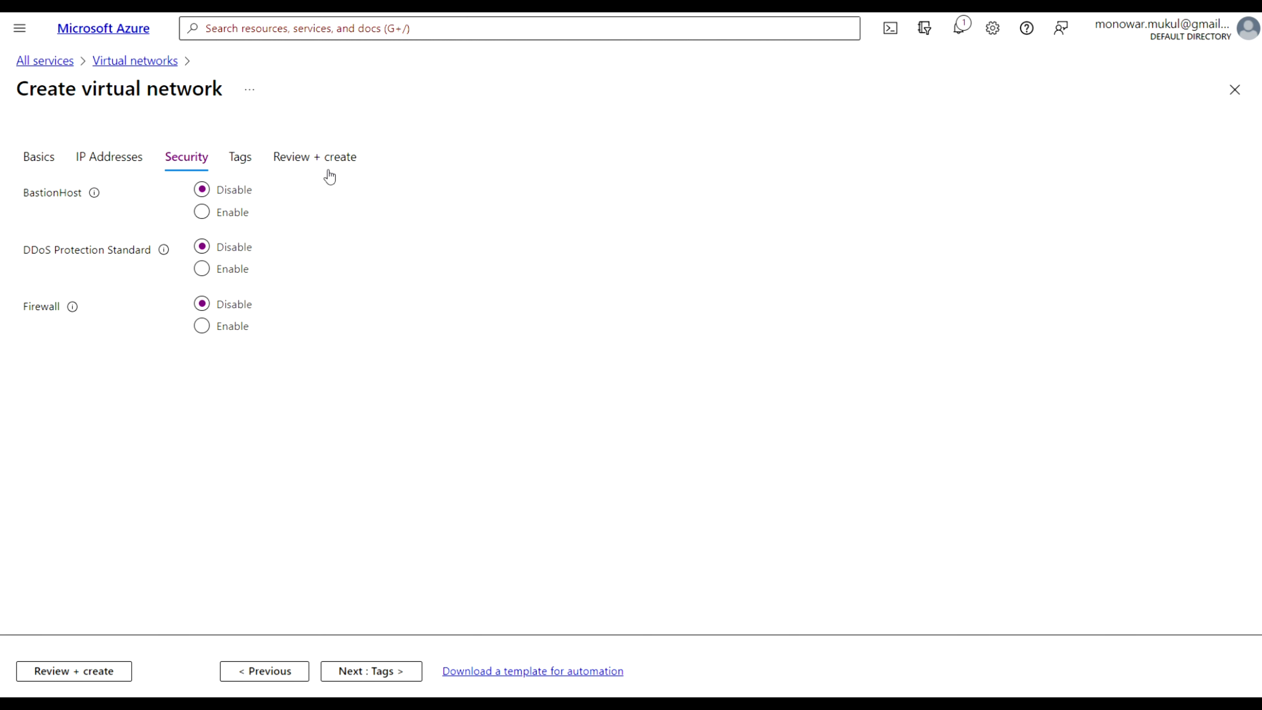
click(79, 670)
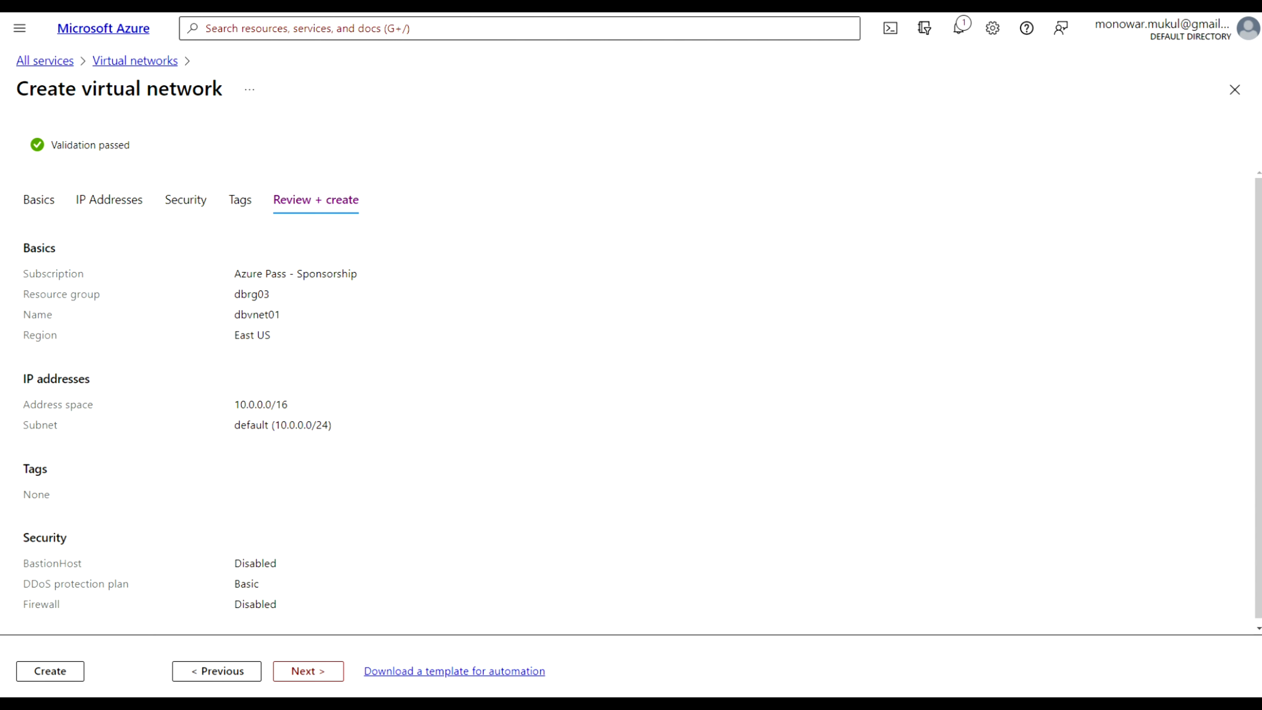
click(43, 672)
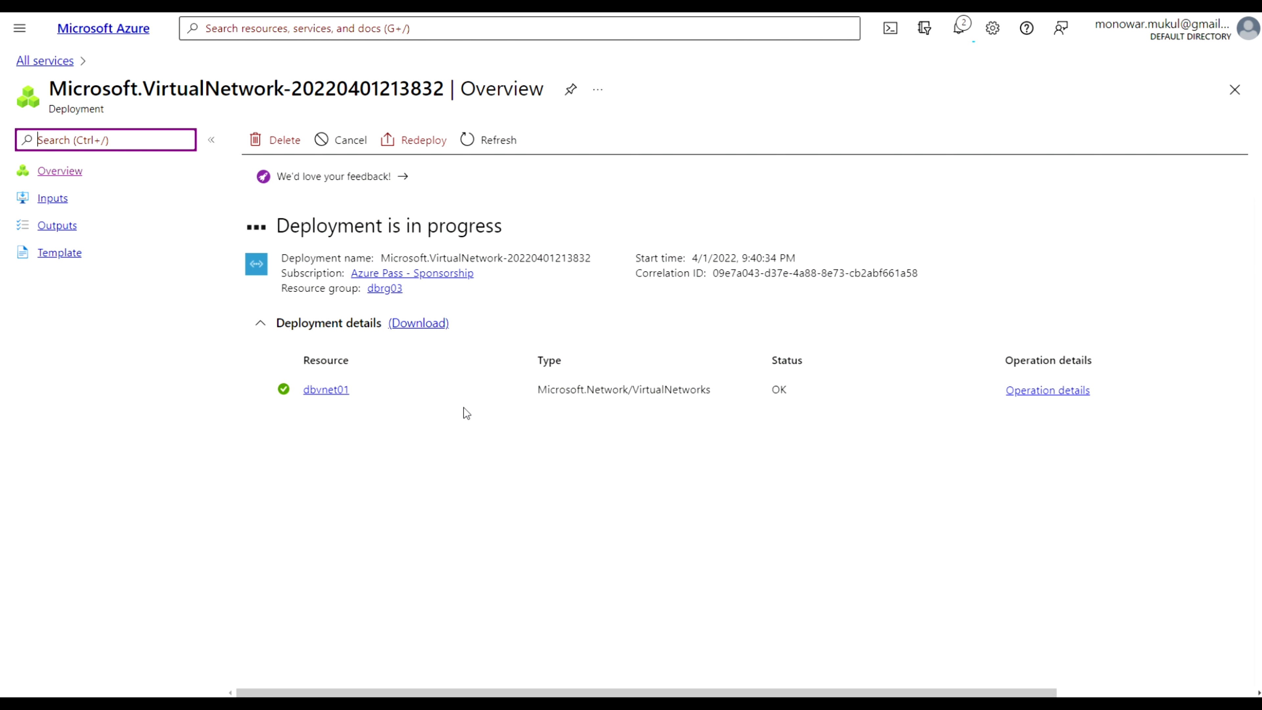
Open the deployed dbvnet01 virtual network, then return to the portal home
click(338, 391)
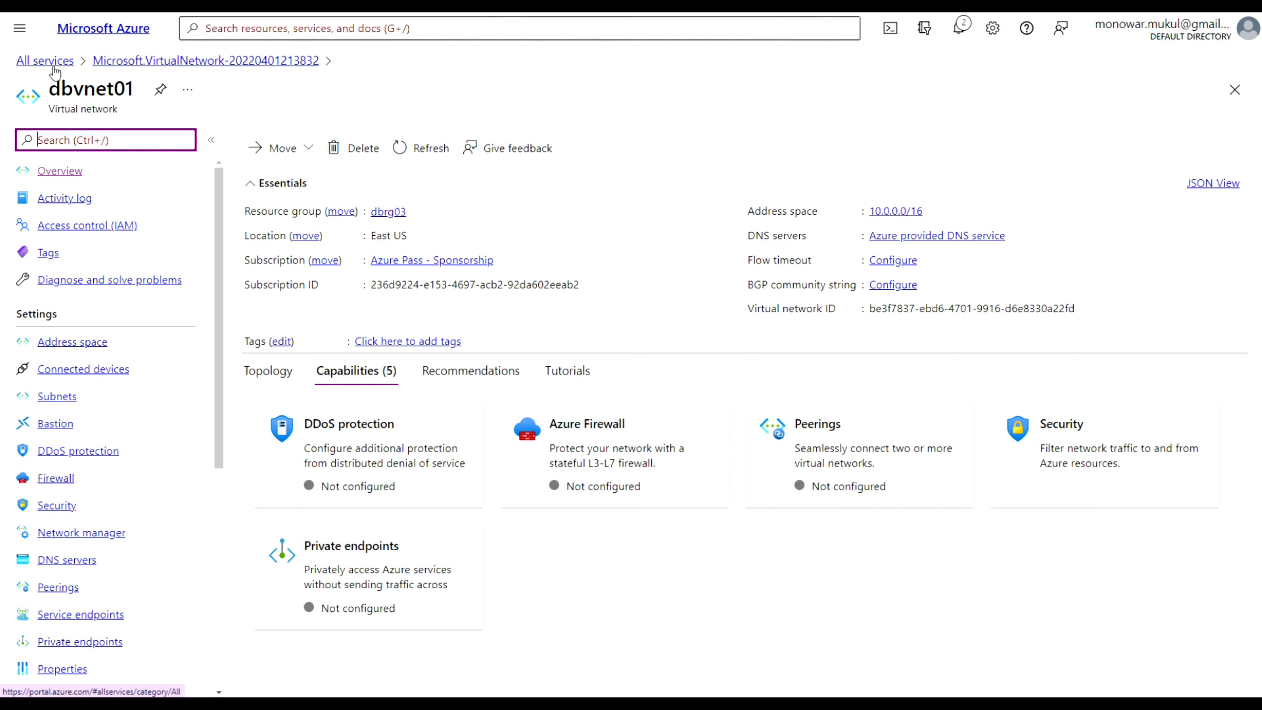
click(35, 42)
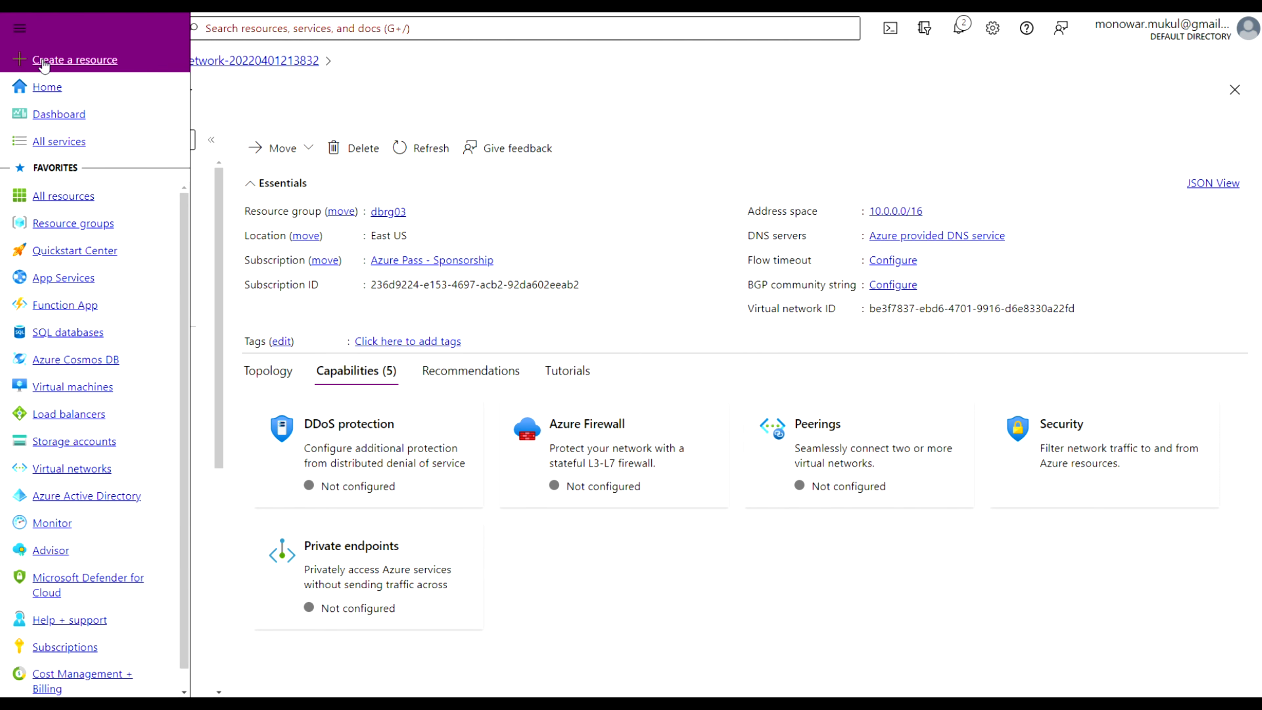
click(45, 87)
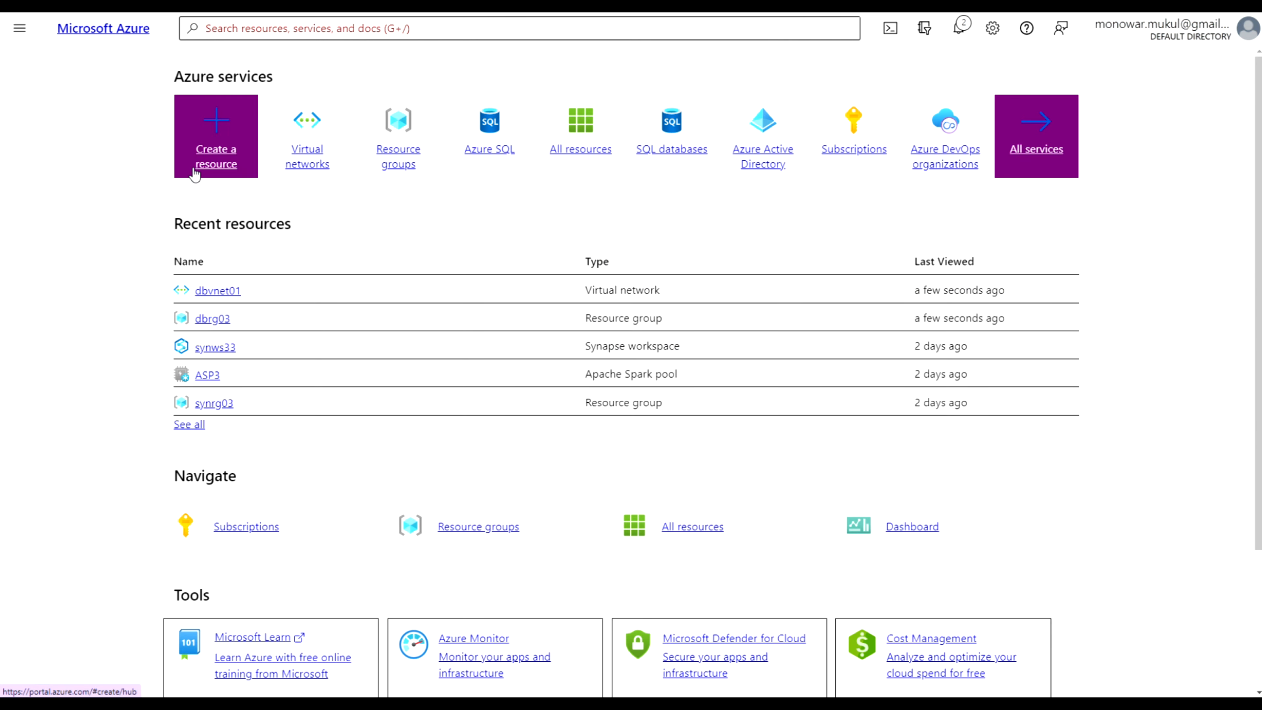
click(216, 154)
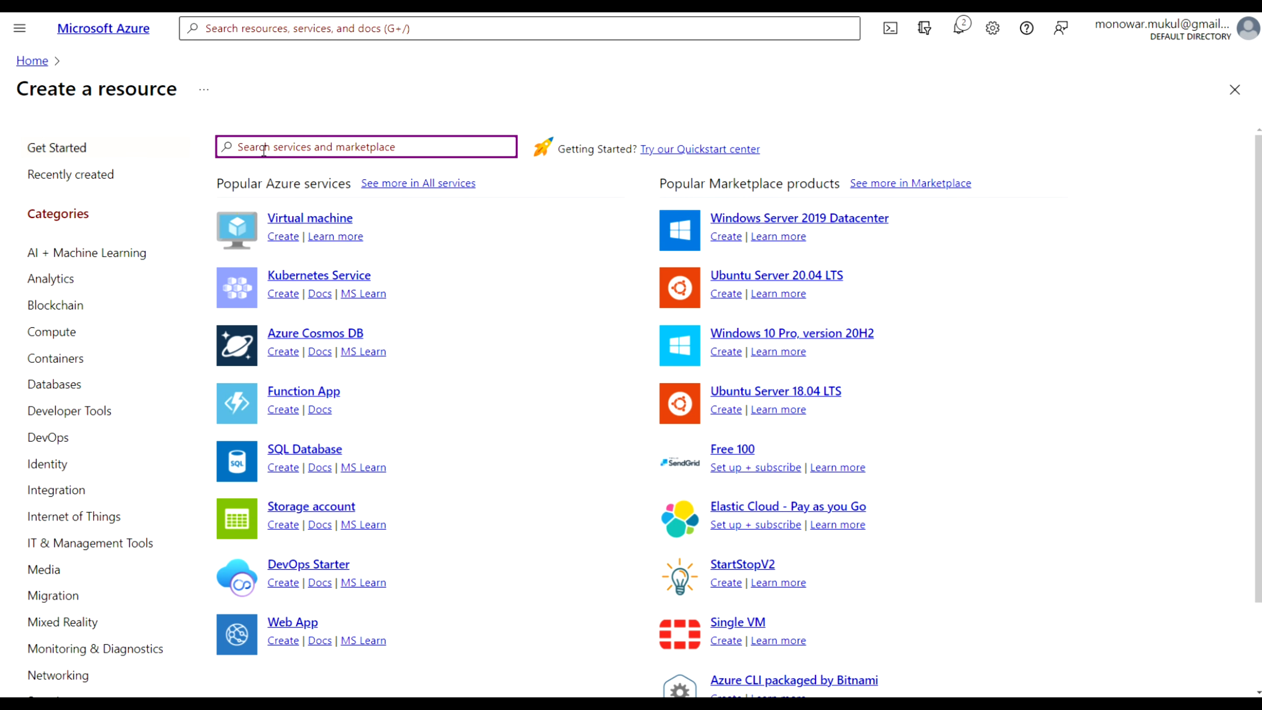
text(SQ)
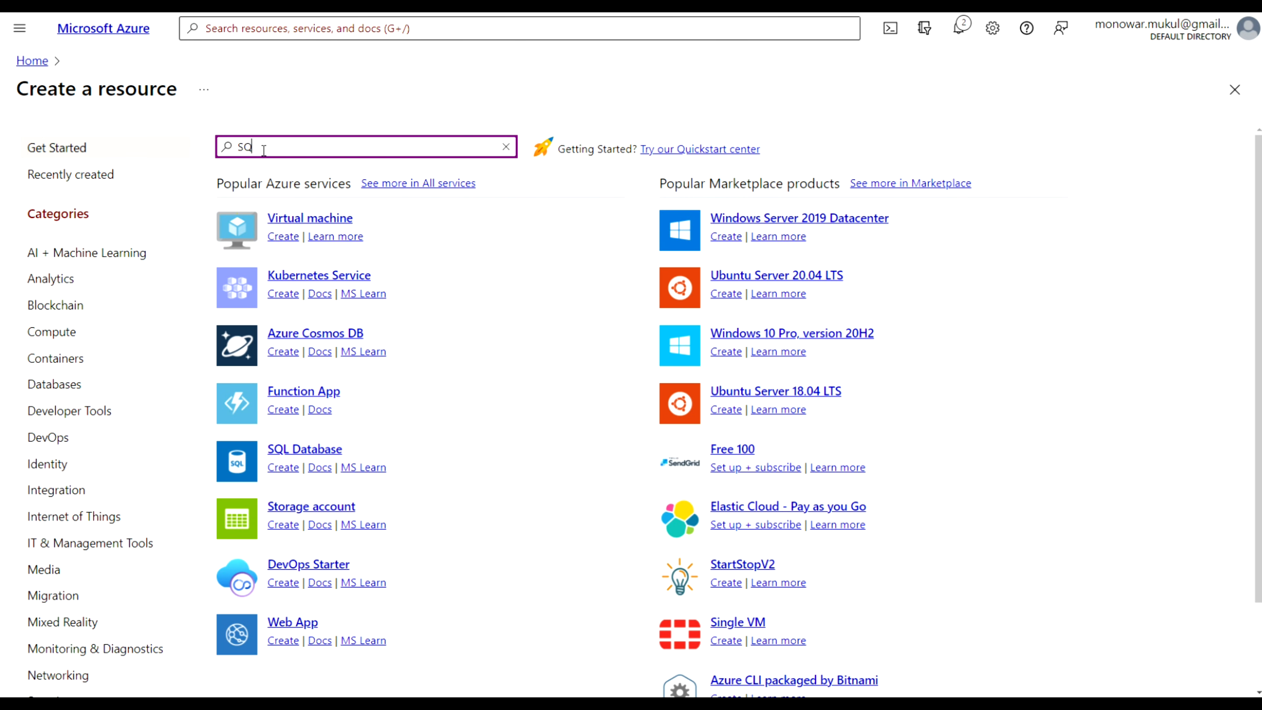
text(L)
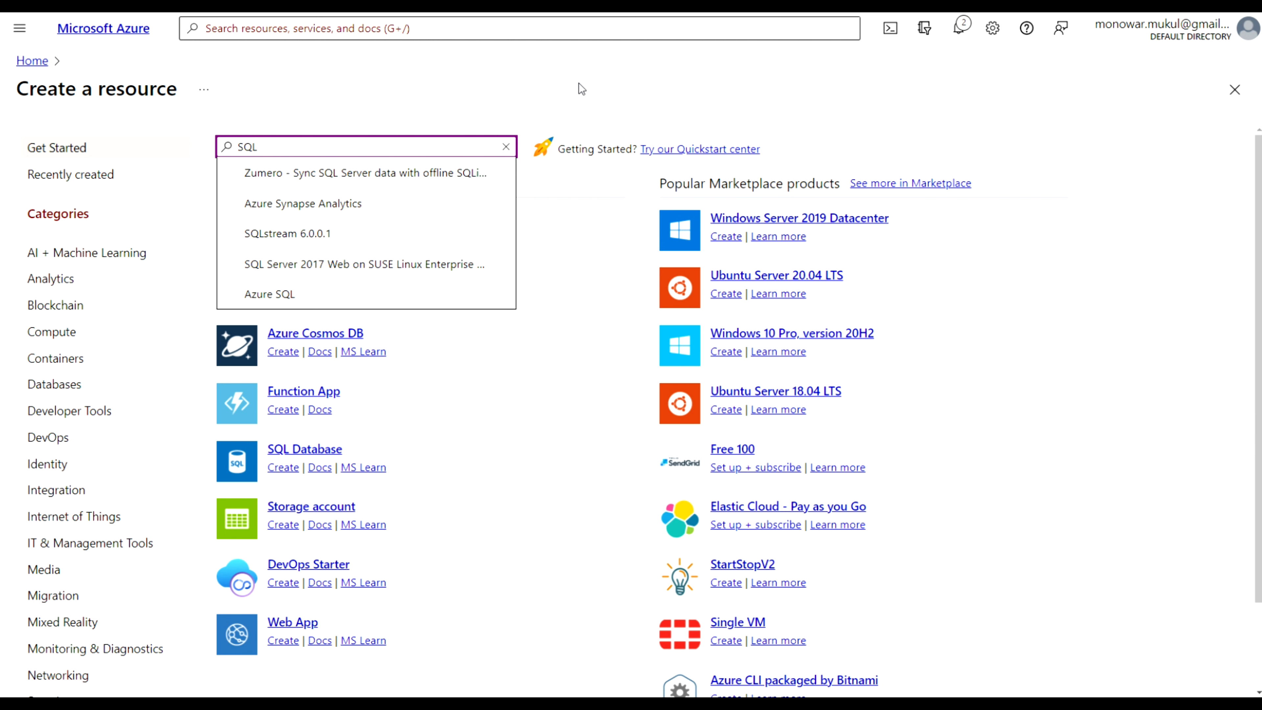
click(35, 60)
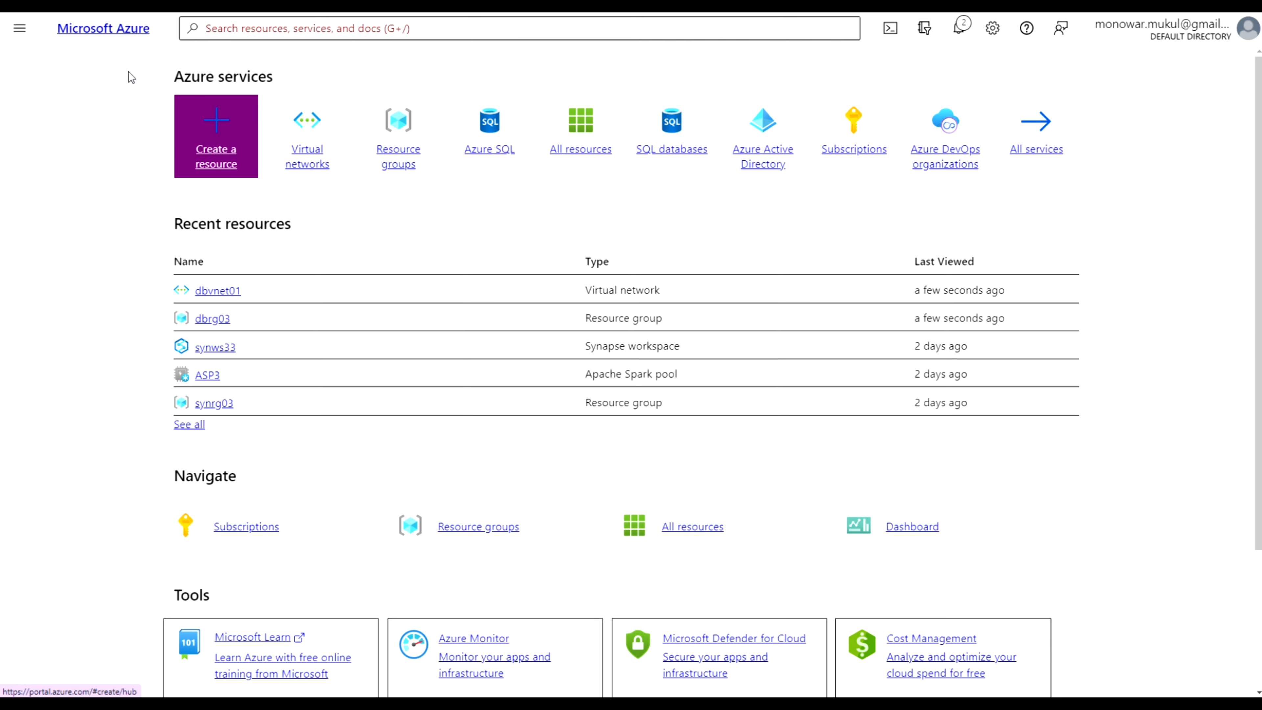
Open the Azure SQL service from the full list of services
click(1036, 134)
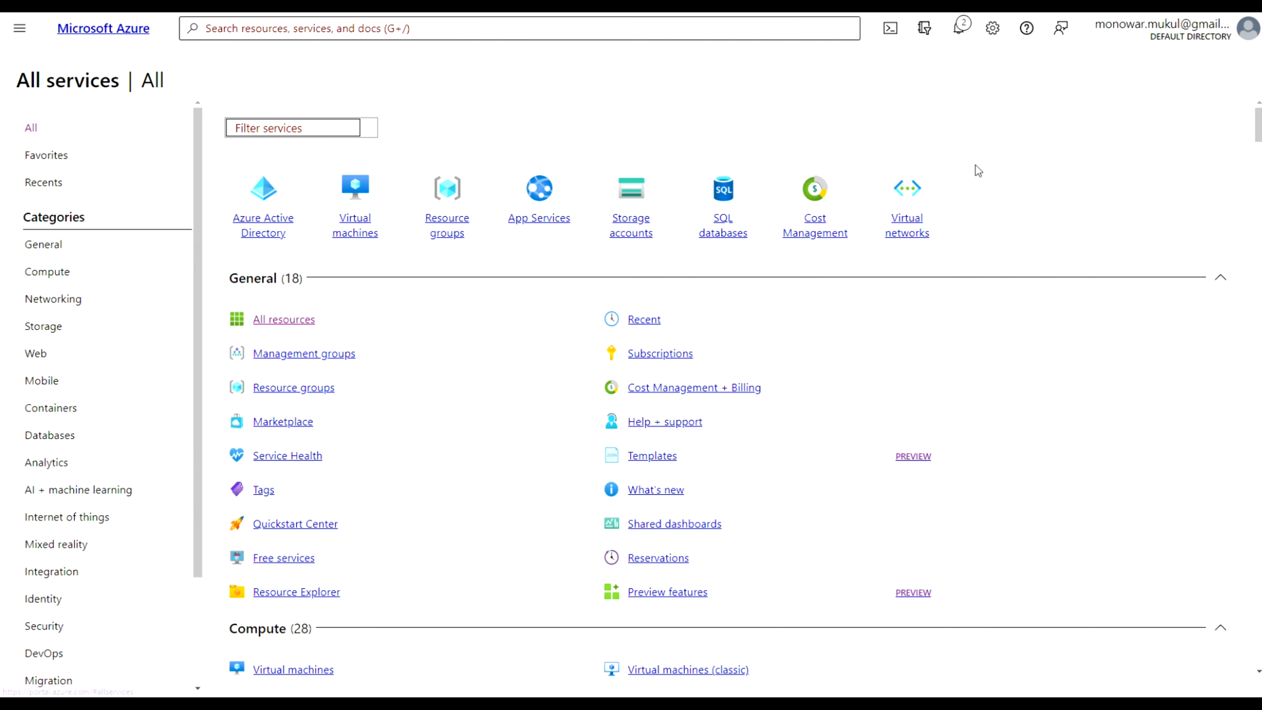
scroll(328, 555, down, 10)
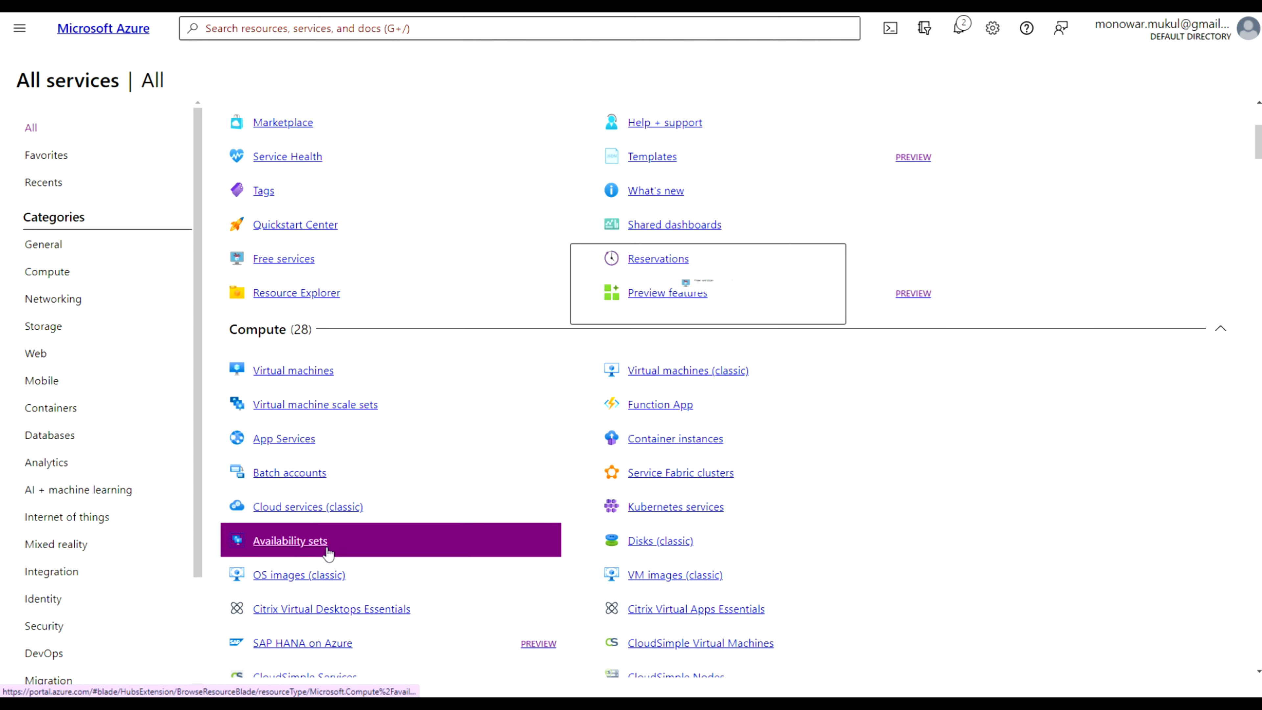
scroll(318, 568, down, 15)
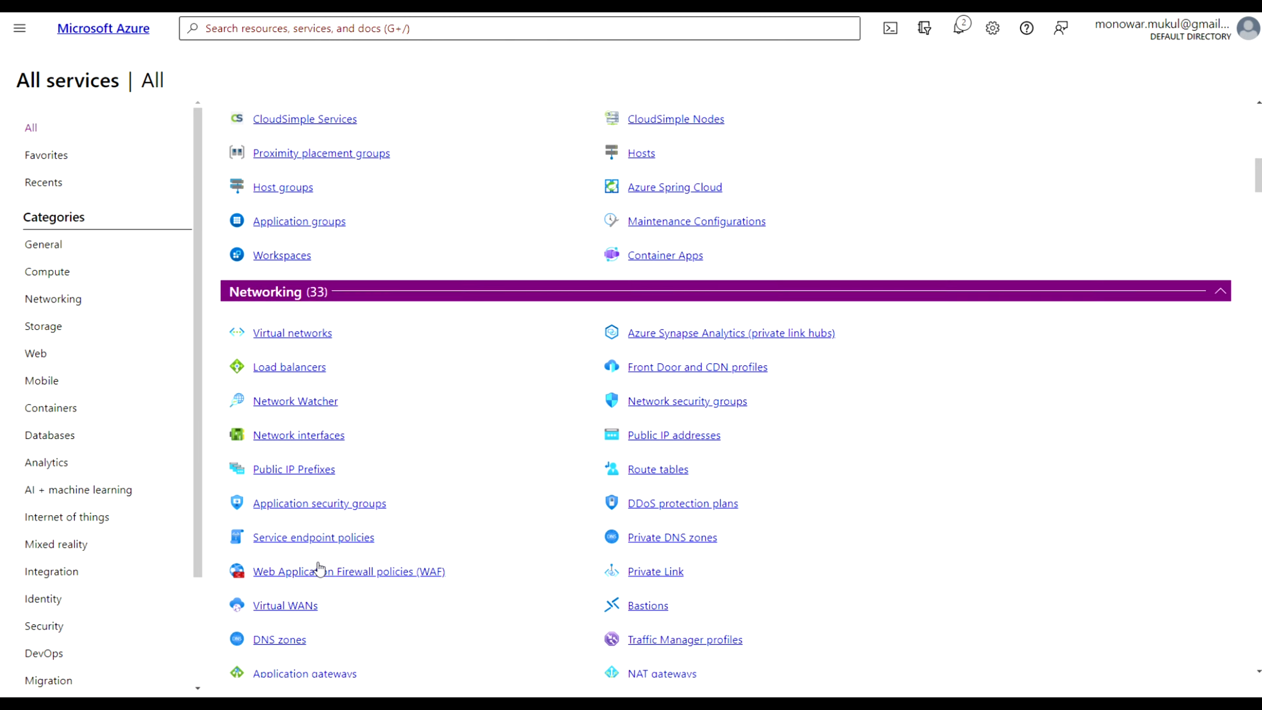
scroll(318, 568, down, 8)
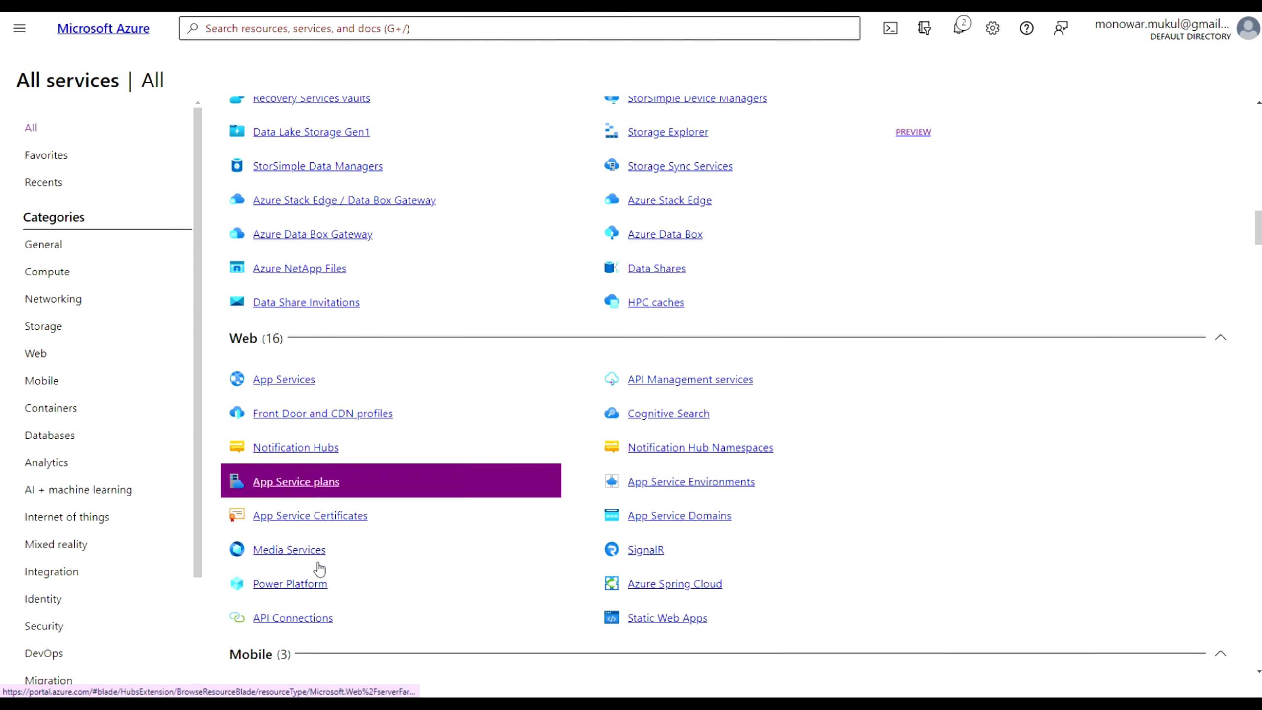
scroll(318, 568, down, 5)
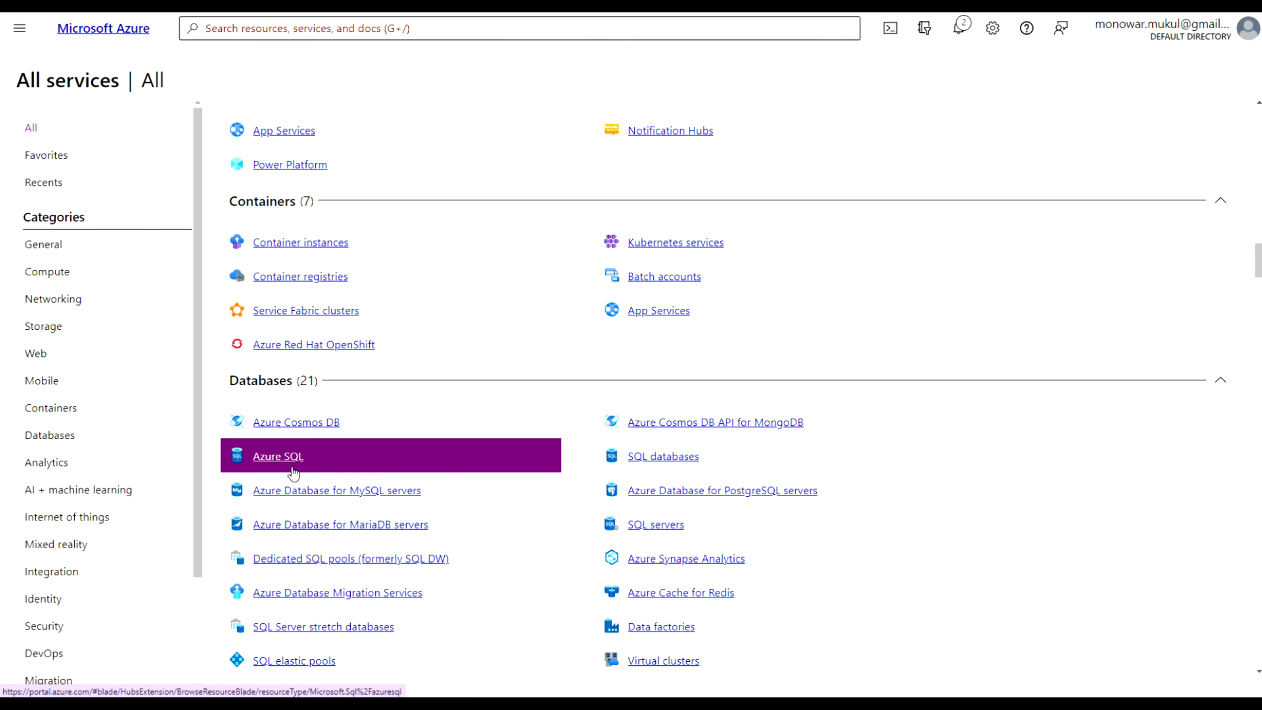
mouse_move(292, 472)
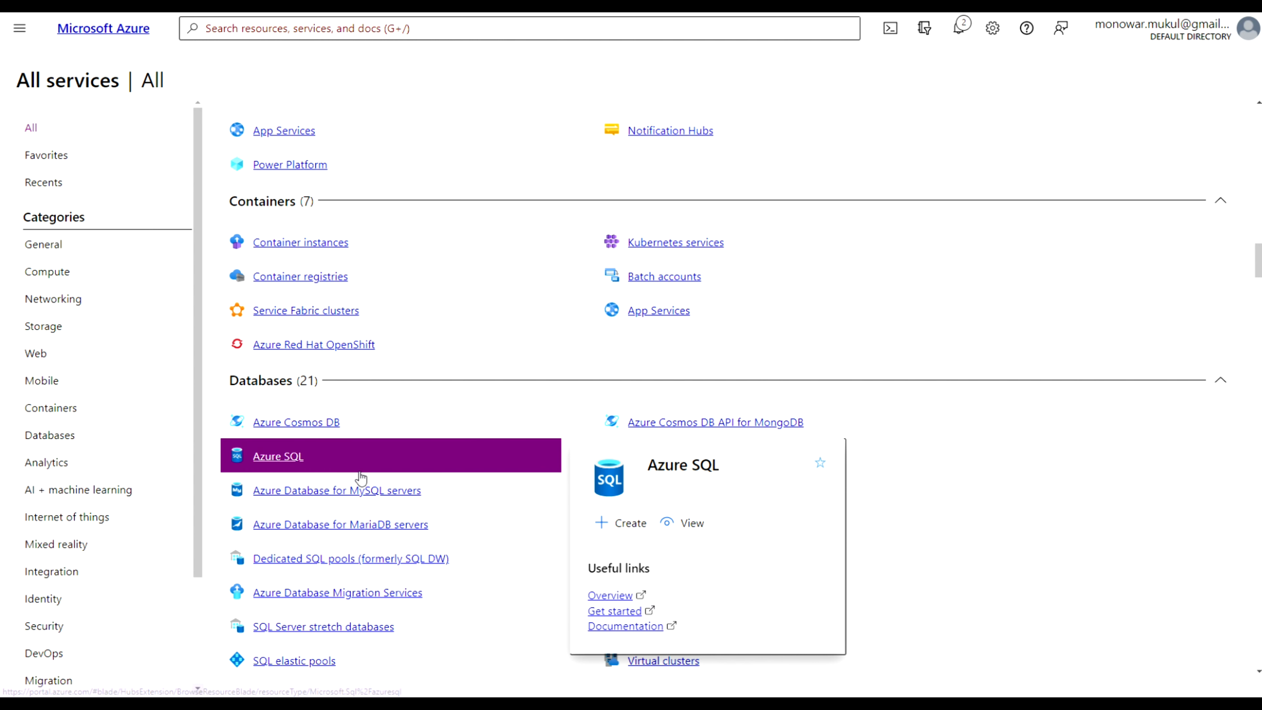
click(292, 458)
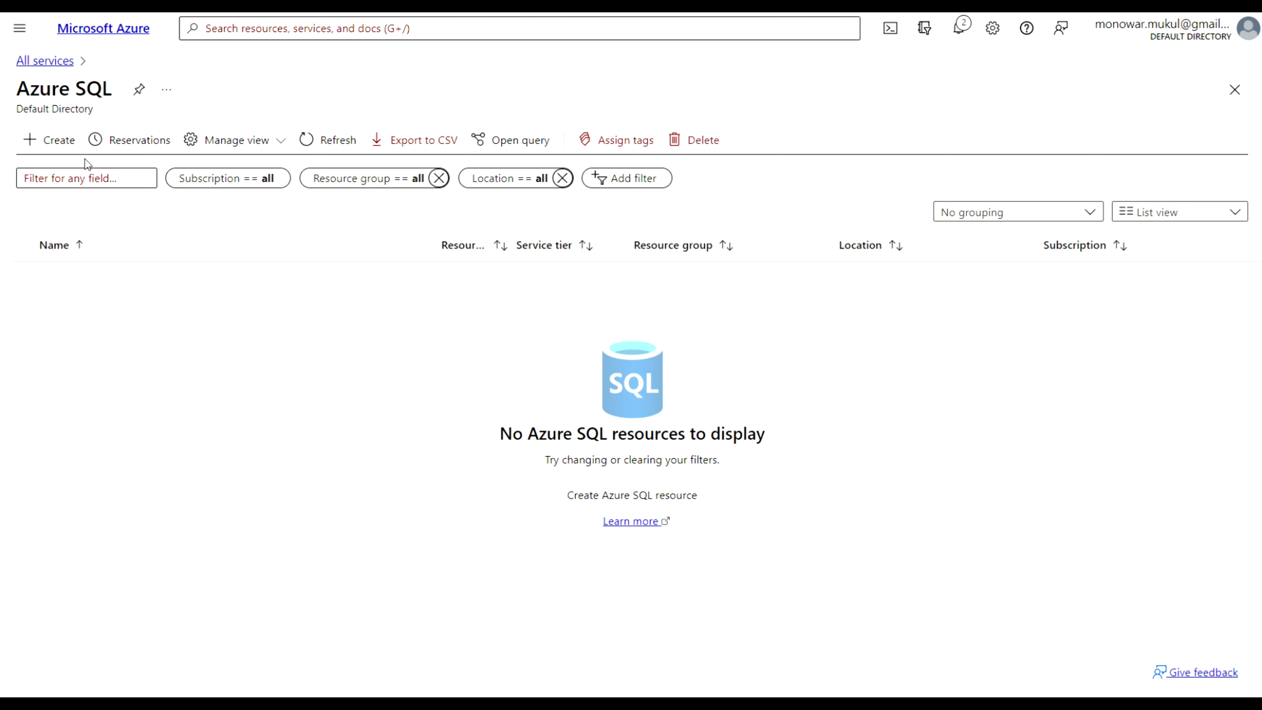
Start creating a single SQL database and select resource group dbrg03
click(54, 141)
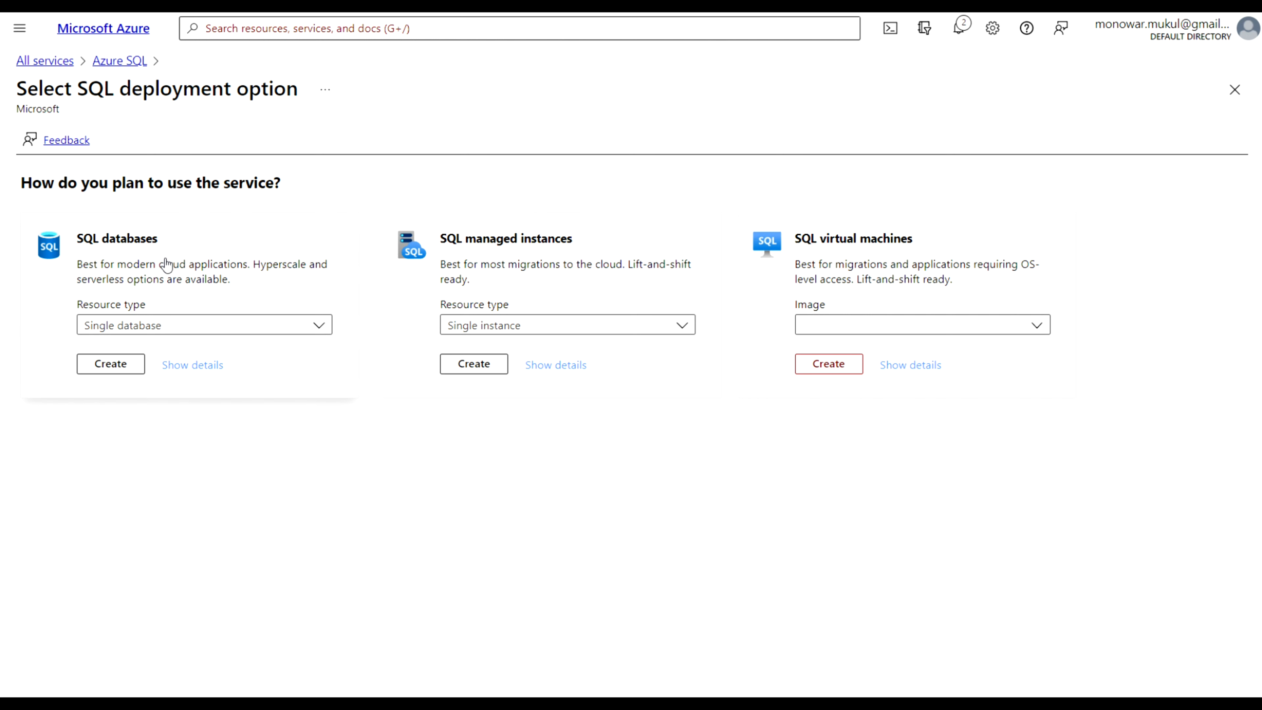
click(107, 368)
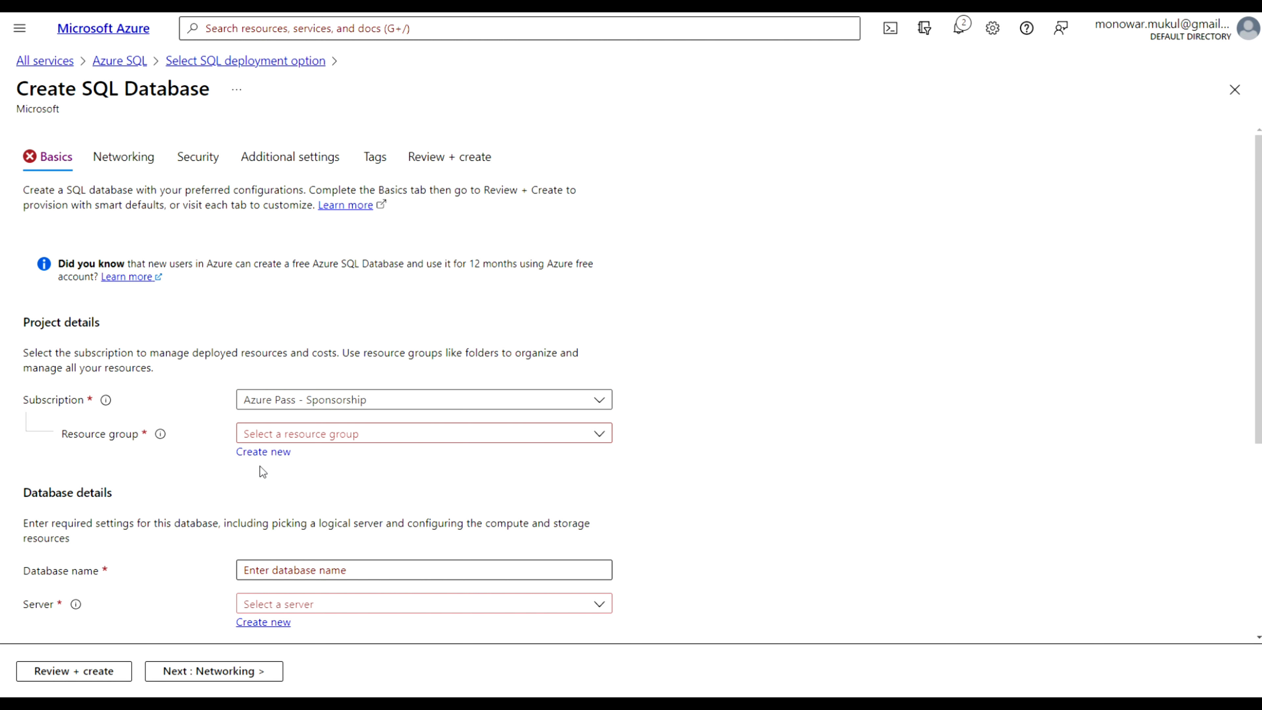
click(603, 436)
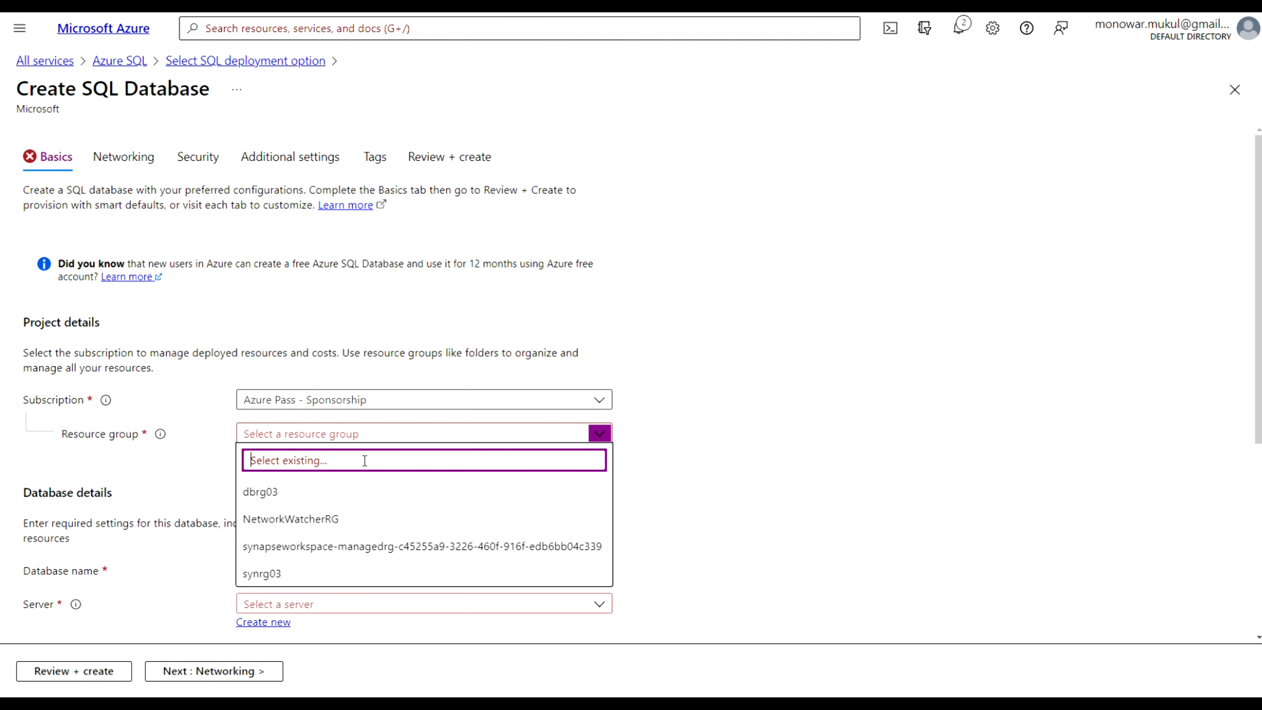
click(268, 494)
scroll(654, 497, down, 5)
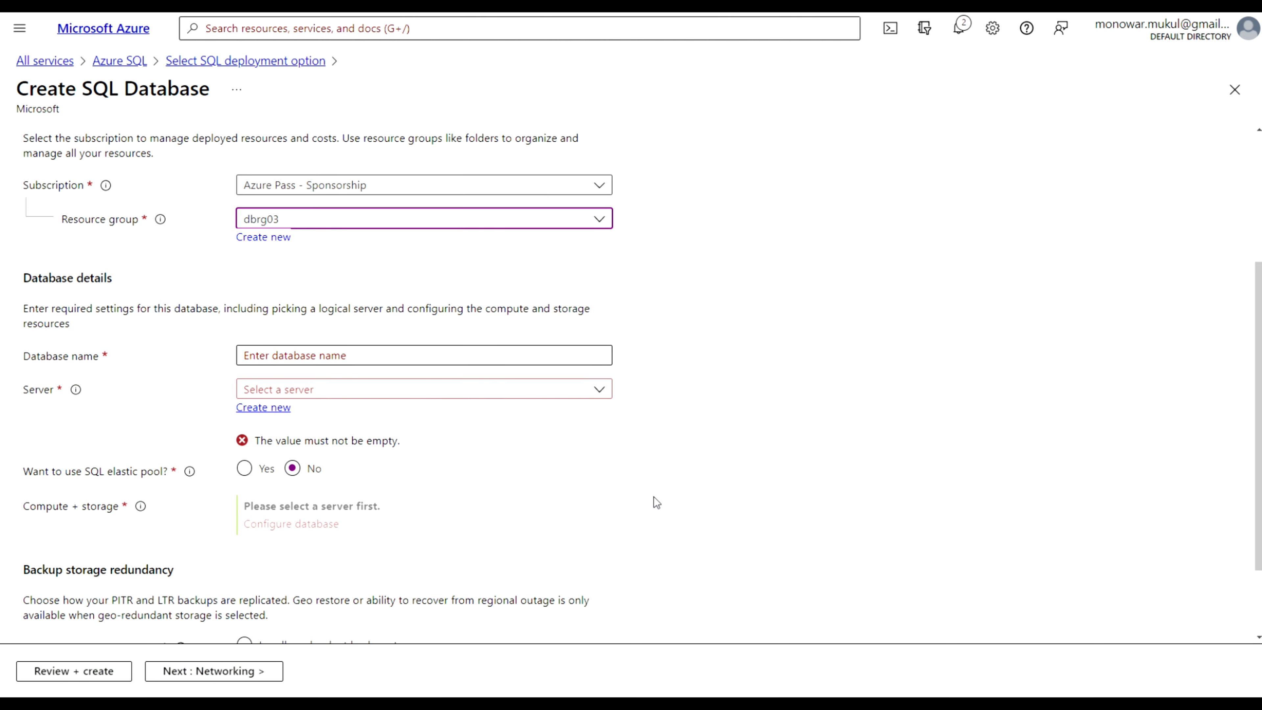
Name the database eaymd
click(416, 353)
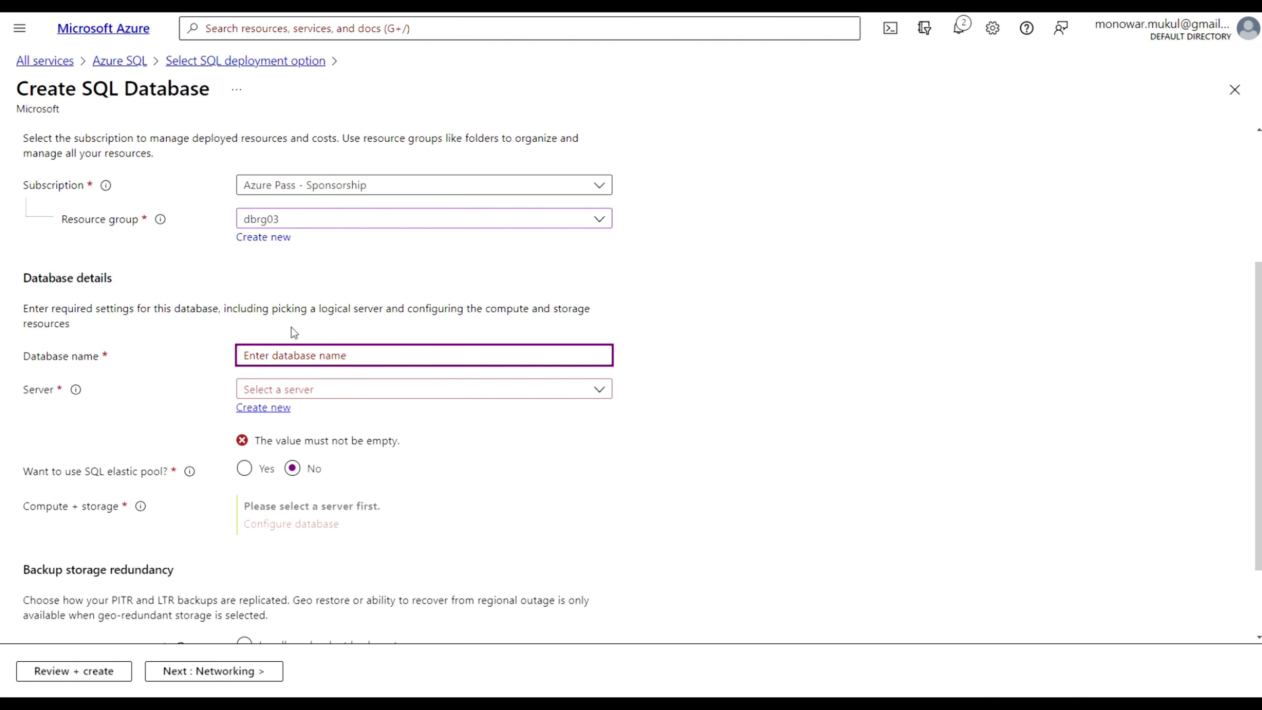
text(eaymd)
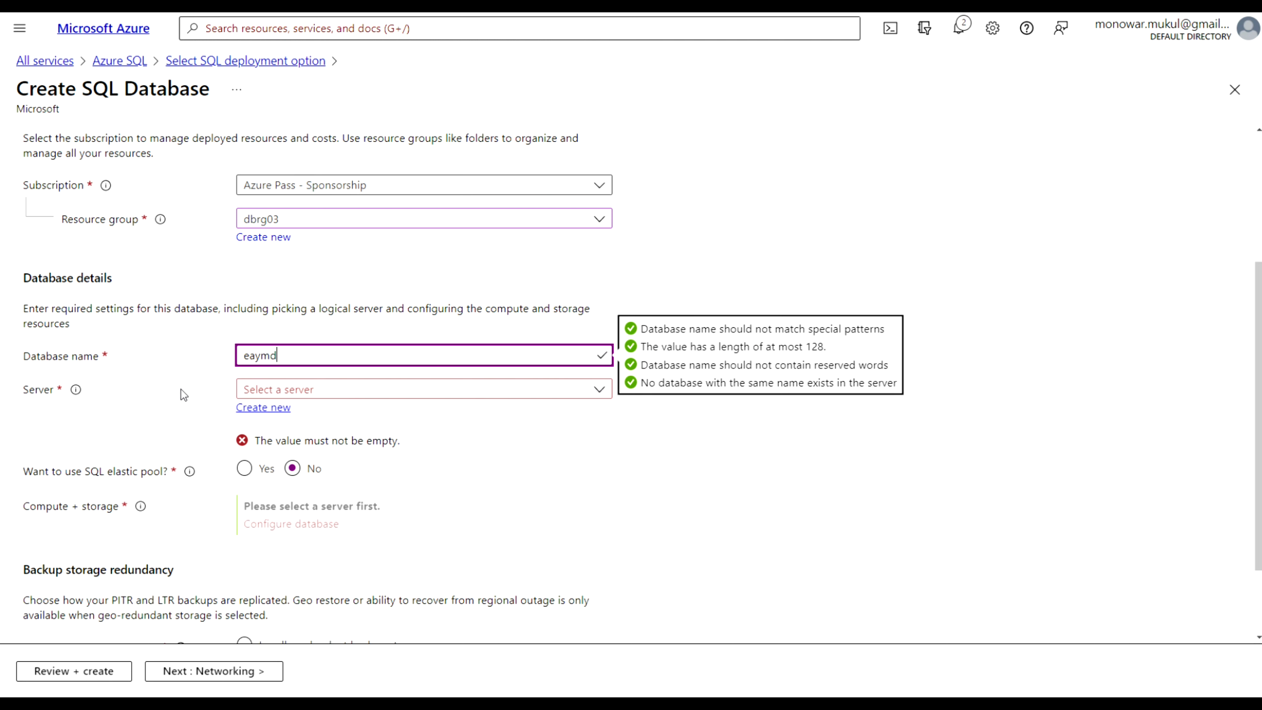
click(127, 410)
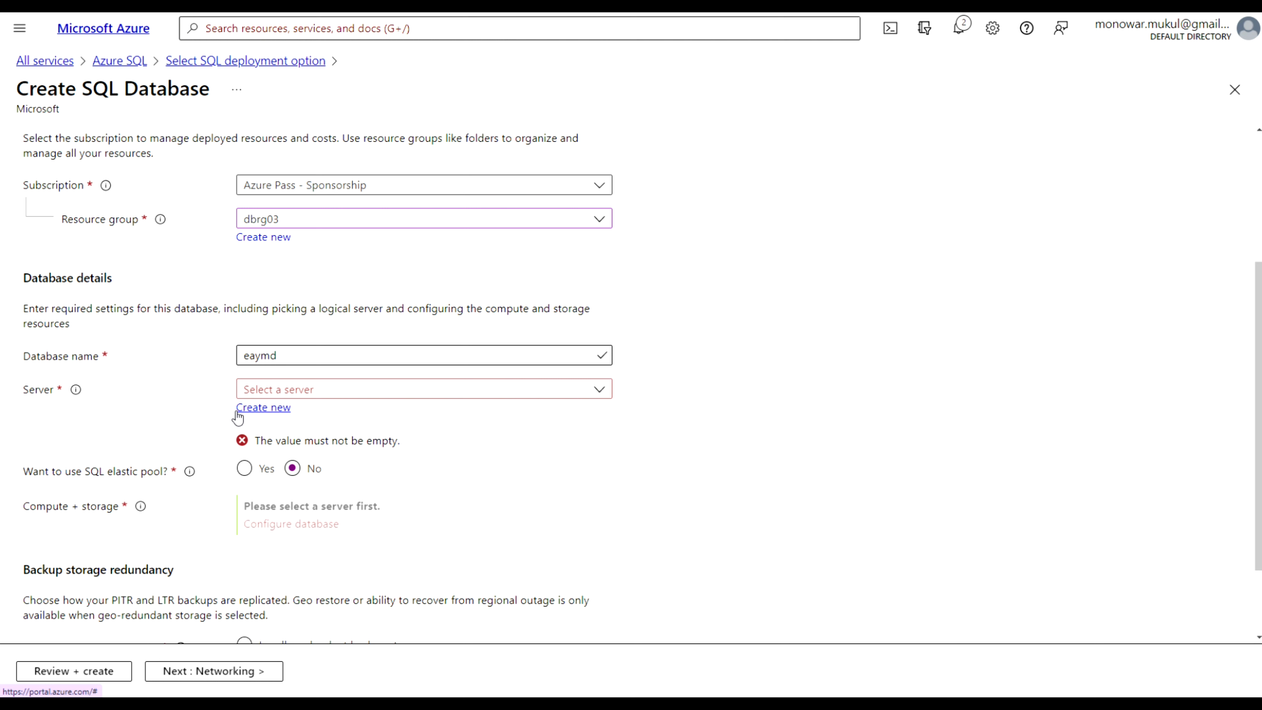
click(237, 412)
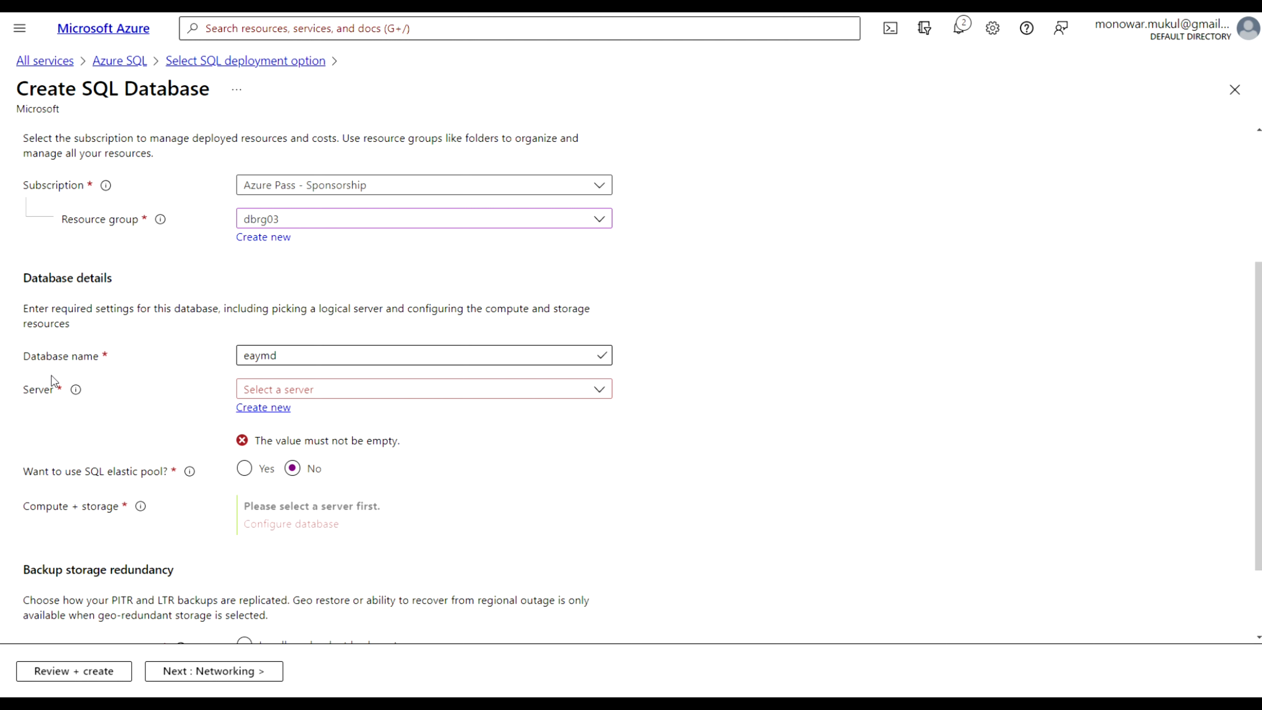
Start creating a new database server and name it sqldb01
click(274, 409)
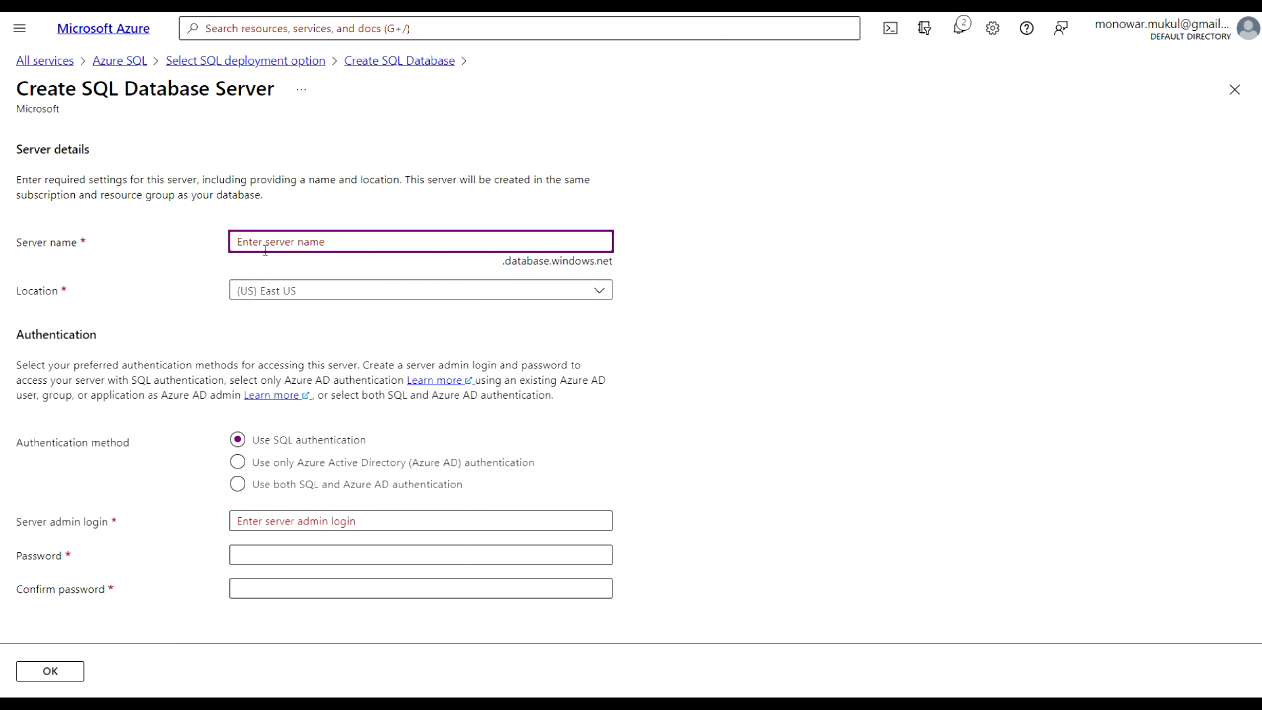
text(sqldb)
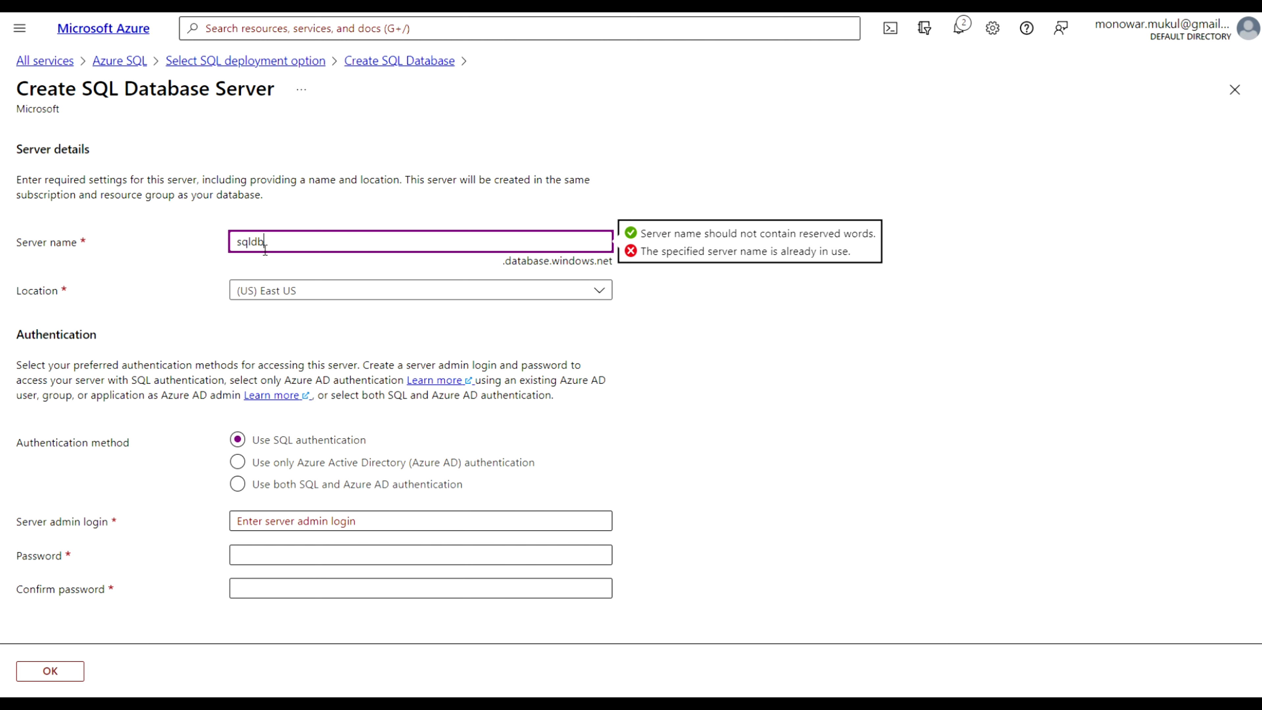
text(01)
Set the server admin login to azureadmin
click(254, 524)
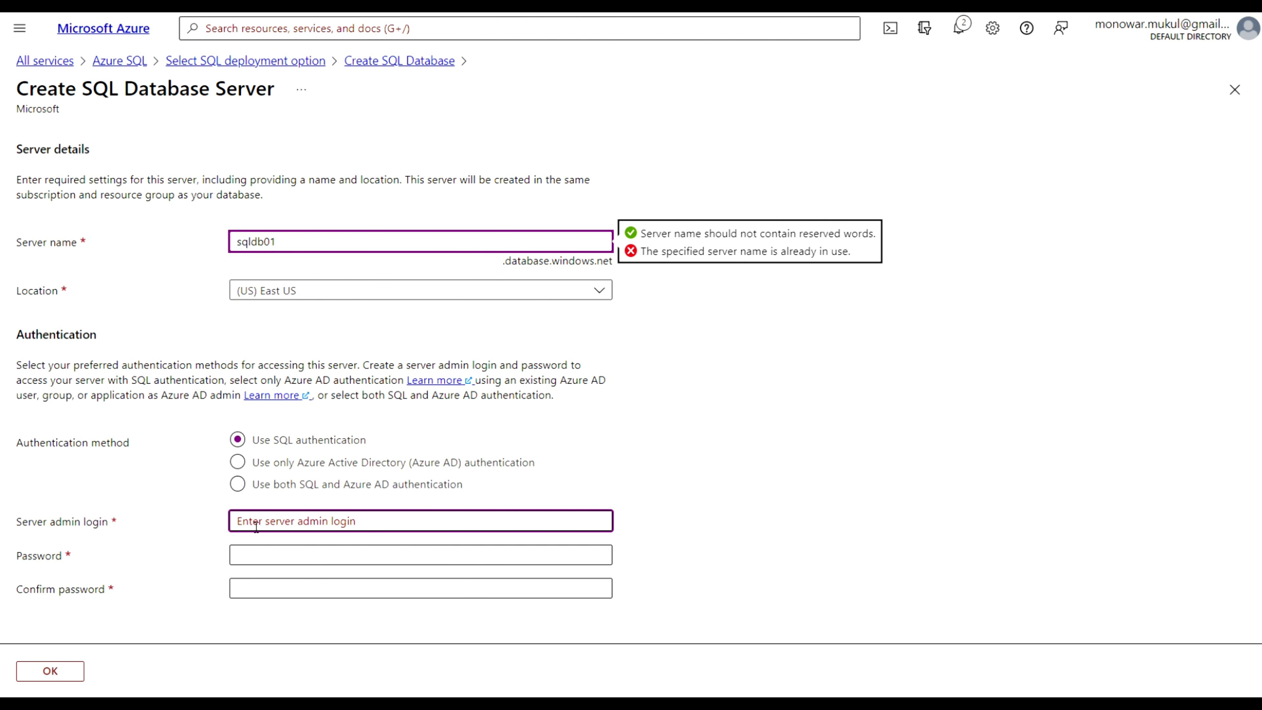
text(azur)
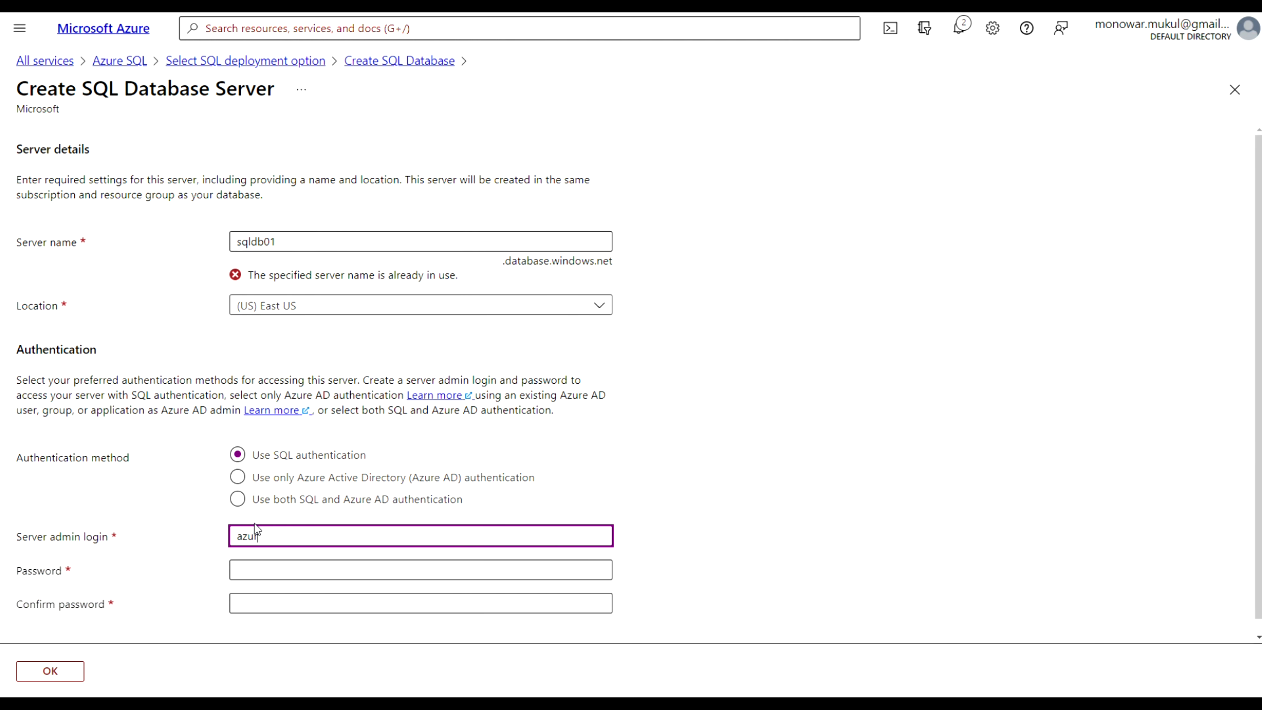
text(eadmin)
Enter the server admin password
click(245, 570)
text(••••••)
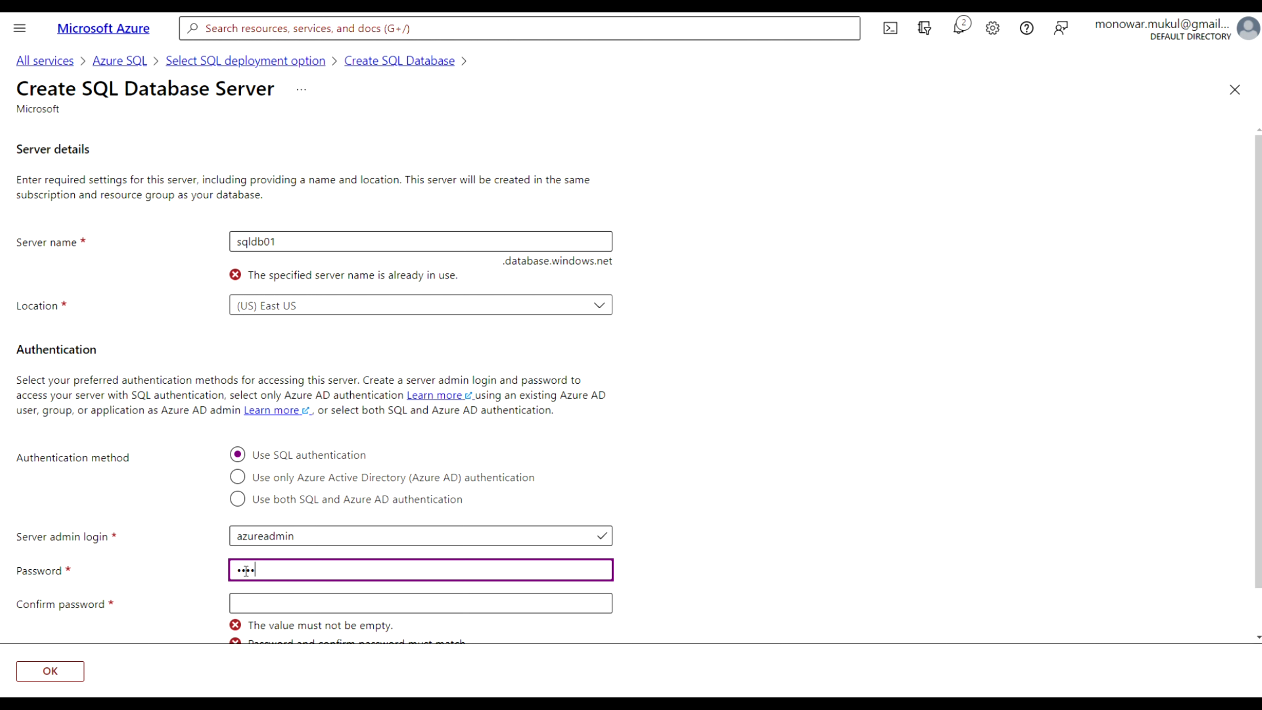
text(•••••••)
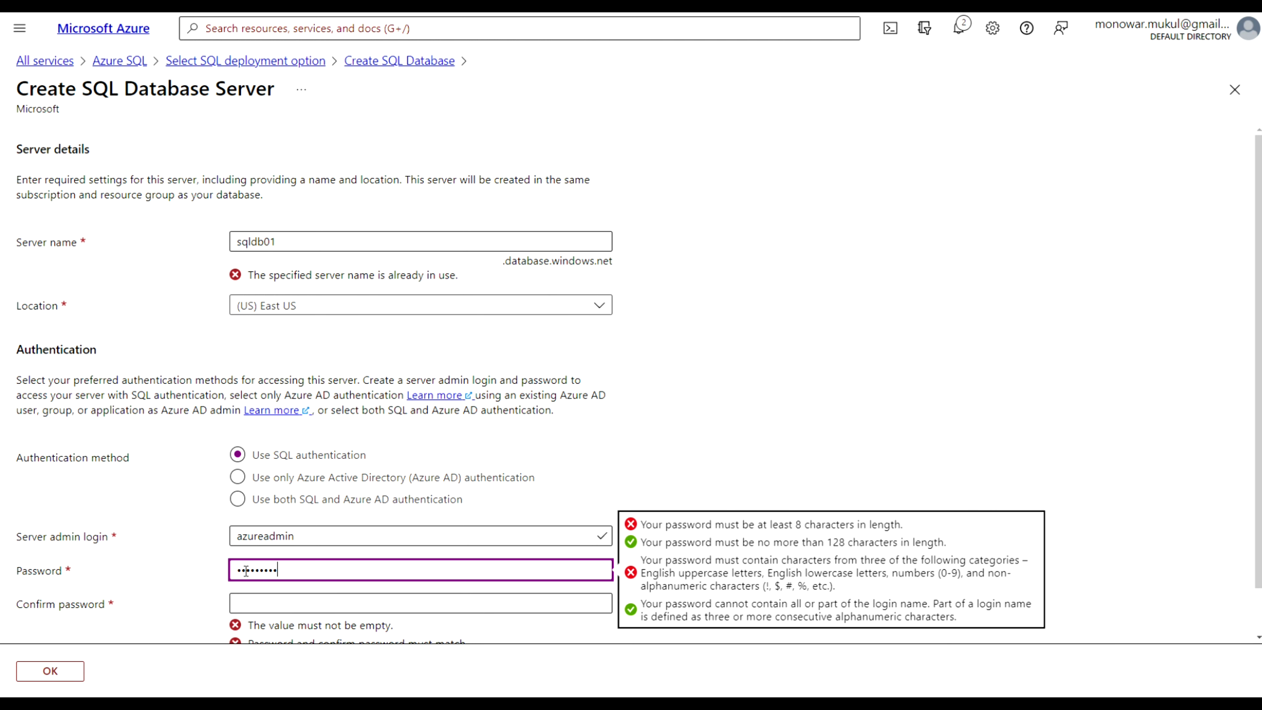
text(••••)
Enter the admin password again in the confirmation field
scroll(249, 566, down, 1)
click(266, 553)
text(••••••••)
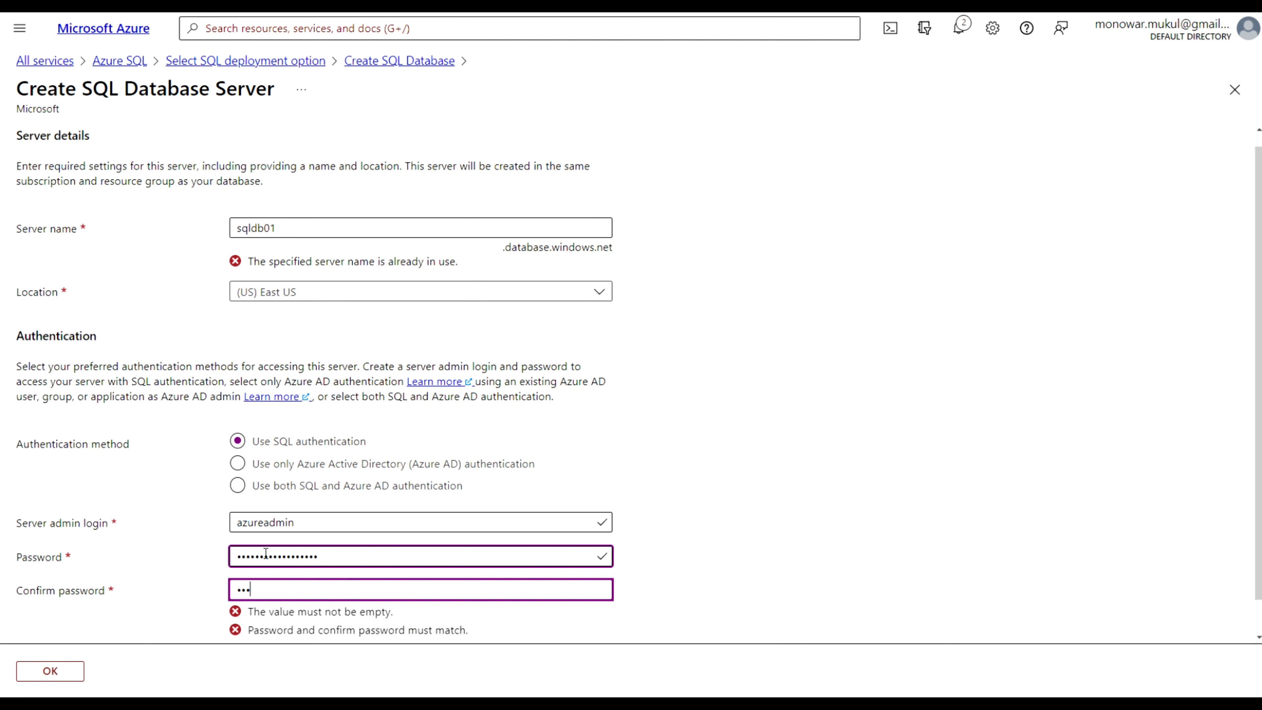
key(ctrl+a)
key(BackSpace)
text(•••••••••)
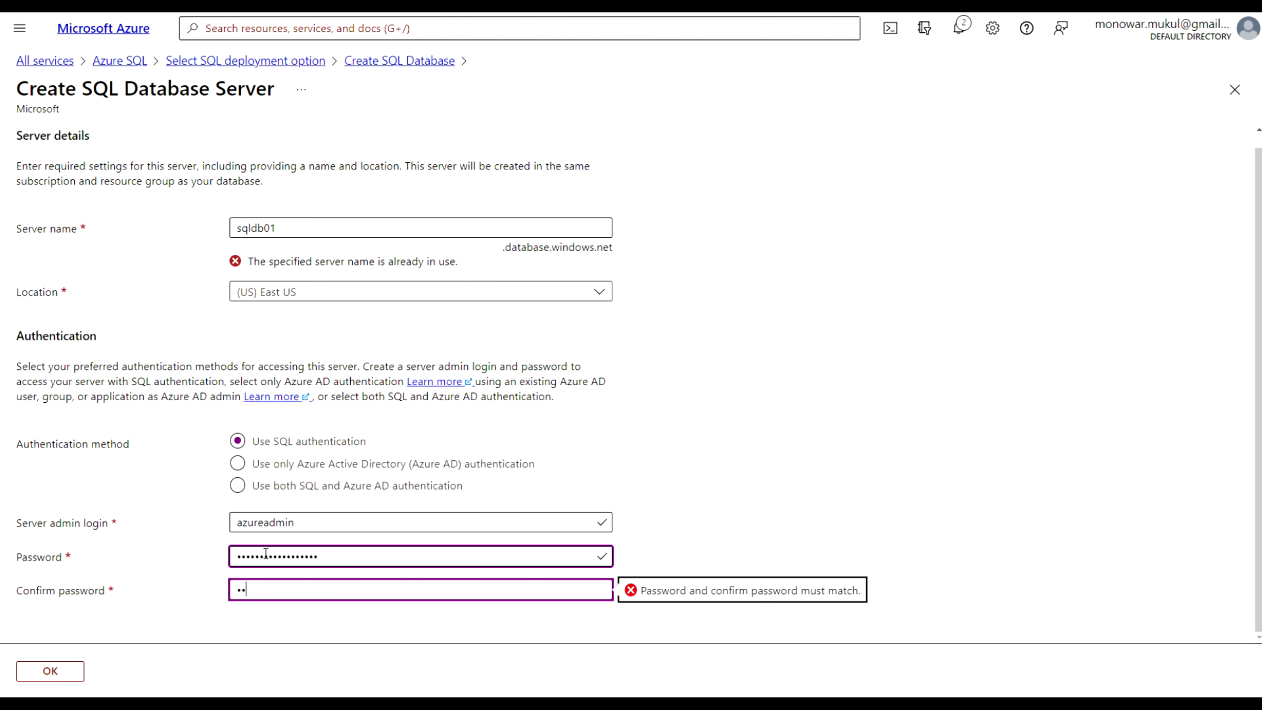
text(•••••)
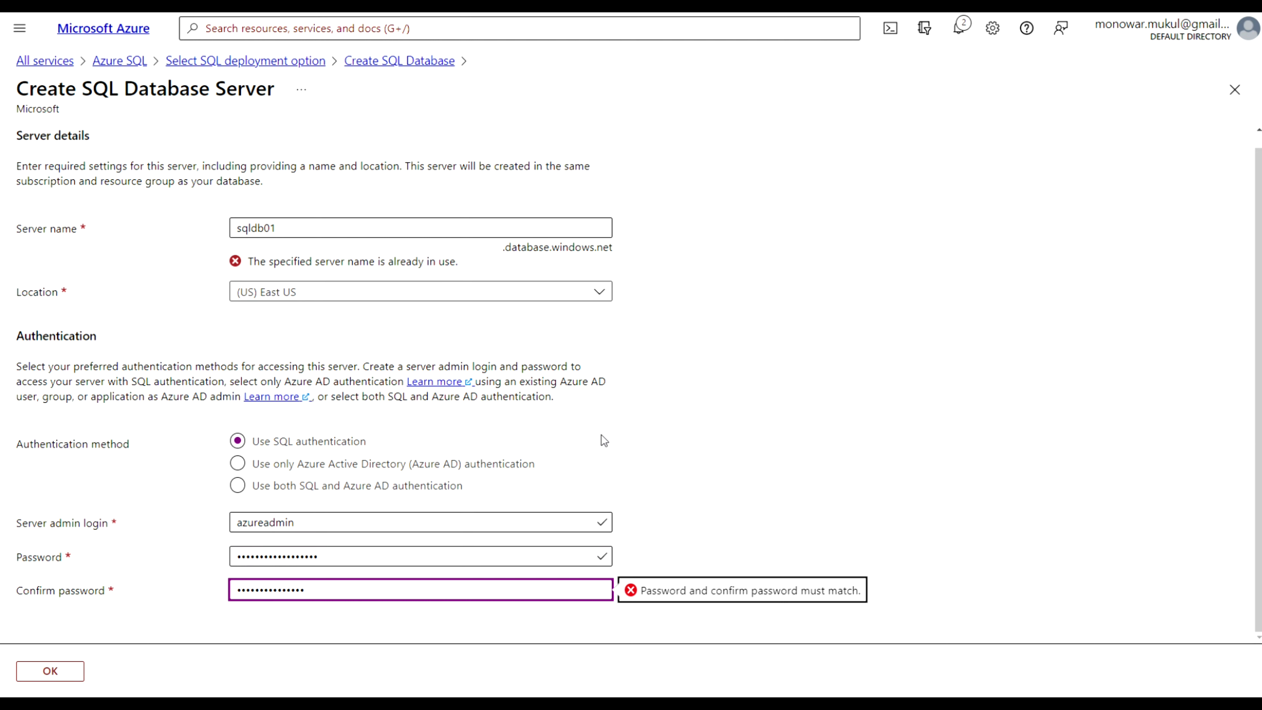
Re-enter the admin password and its confirmation so both match
click(760, 444)
scroll(760, 444, down, 1)
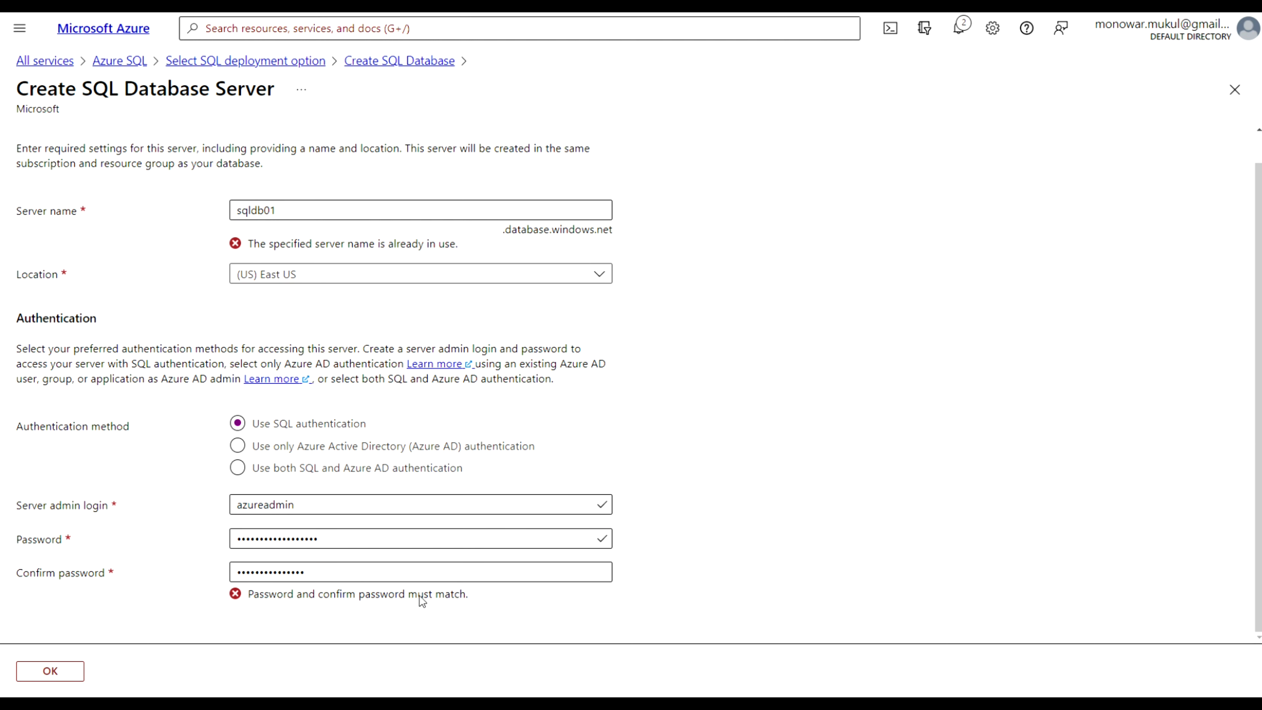
click(312, 571)
scroll(310, 570, up, 1)
key(ctrl+a)
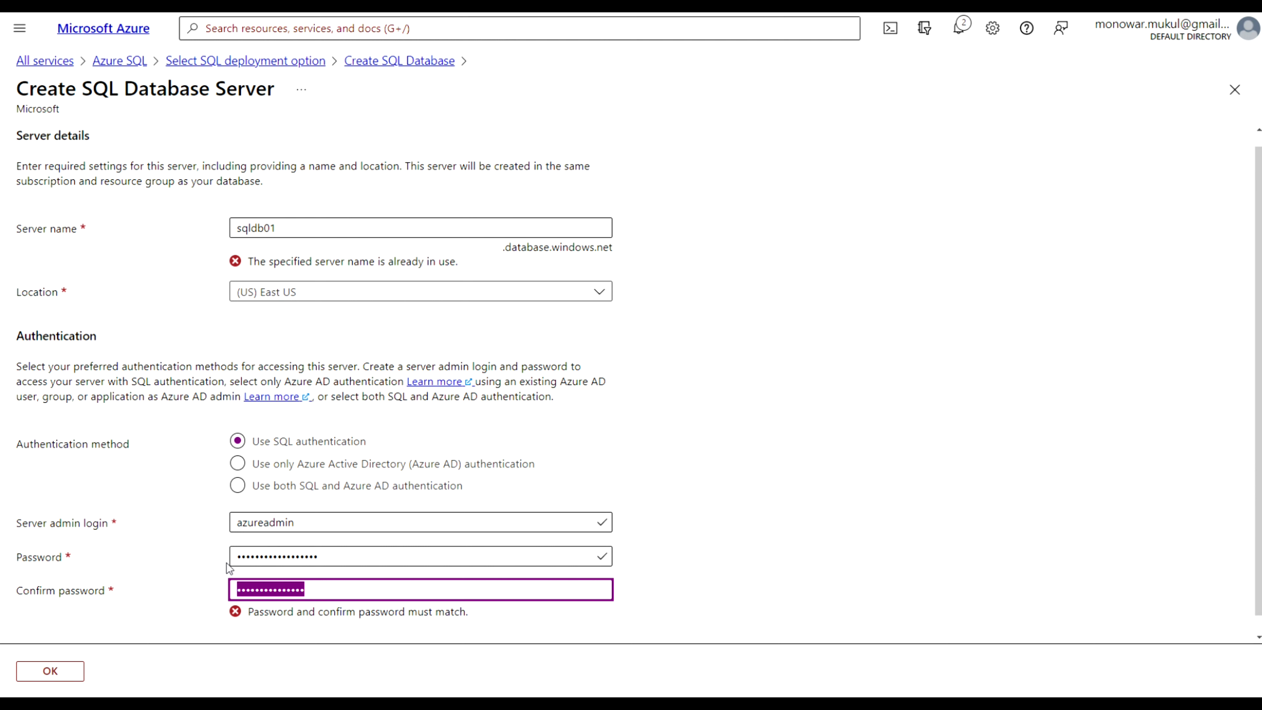
text(P)
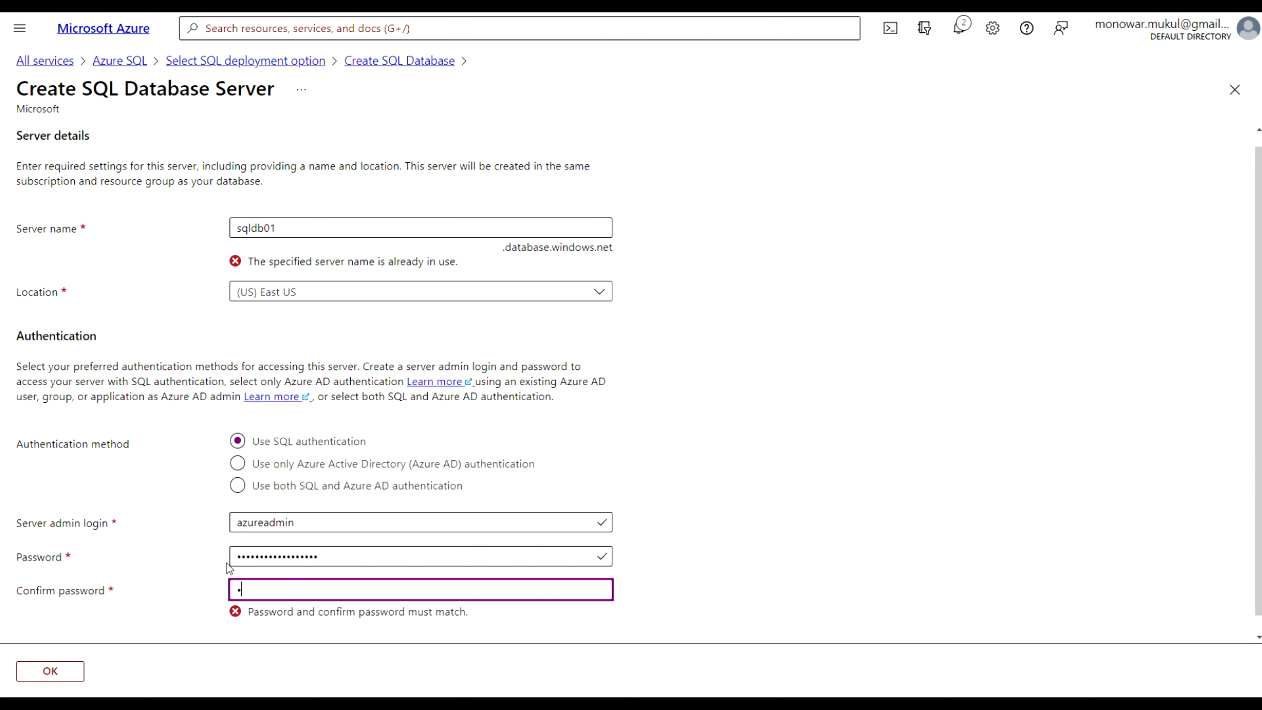
text(******)
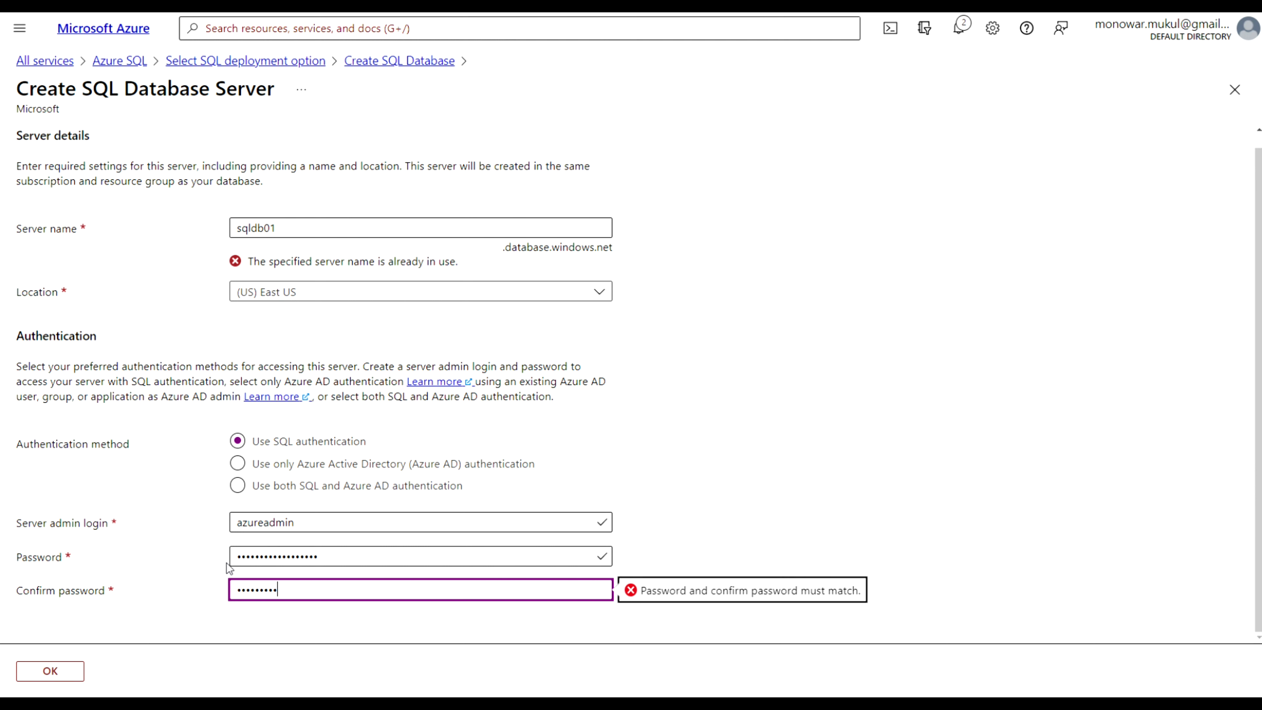
text(***)
drag(327, 563, 221, 563)
text(******)
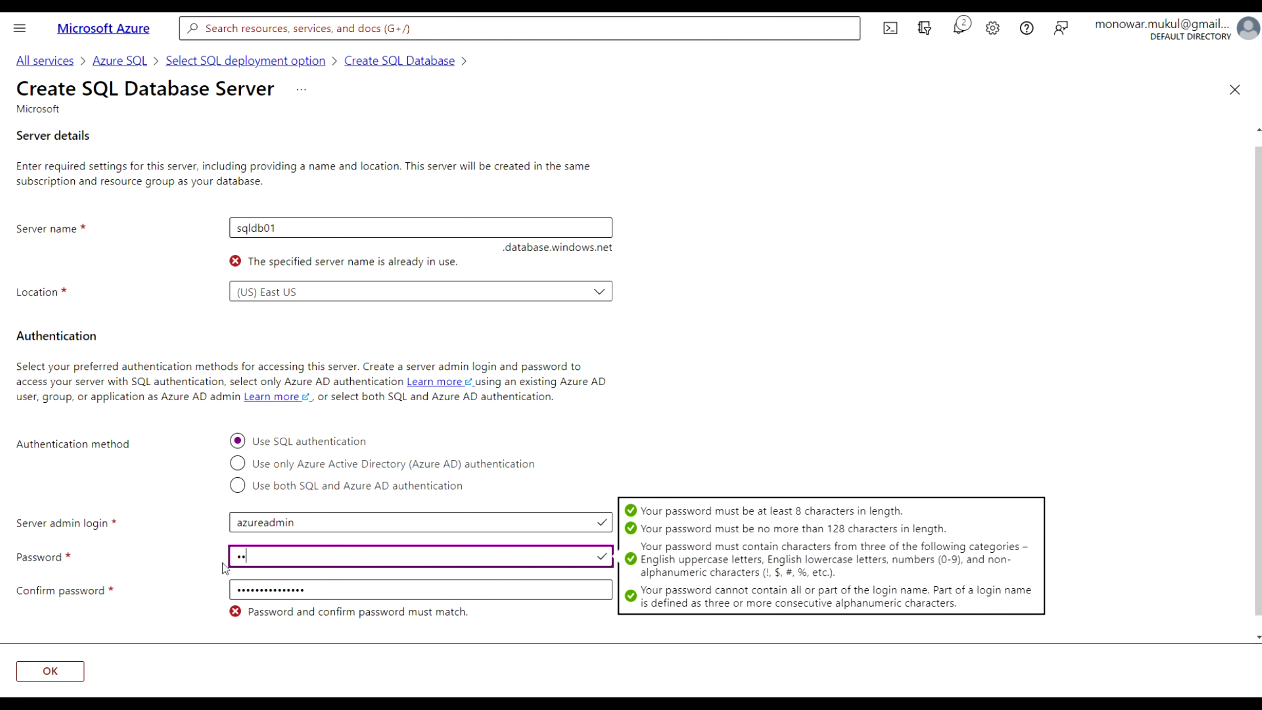
text(*********)
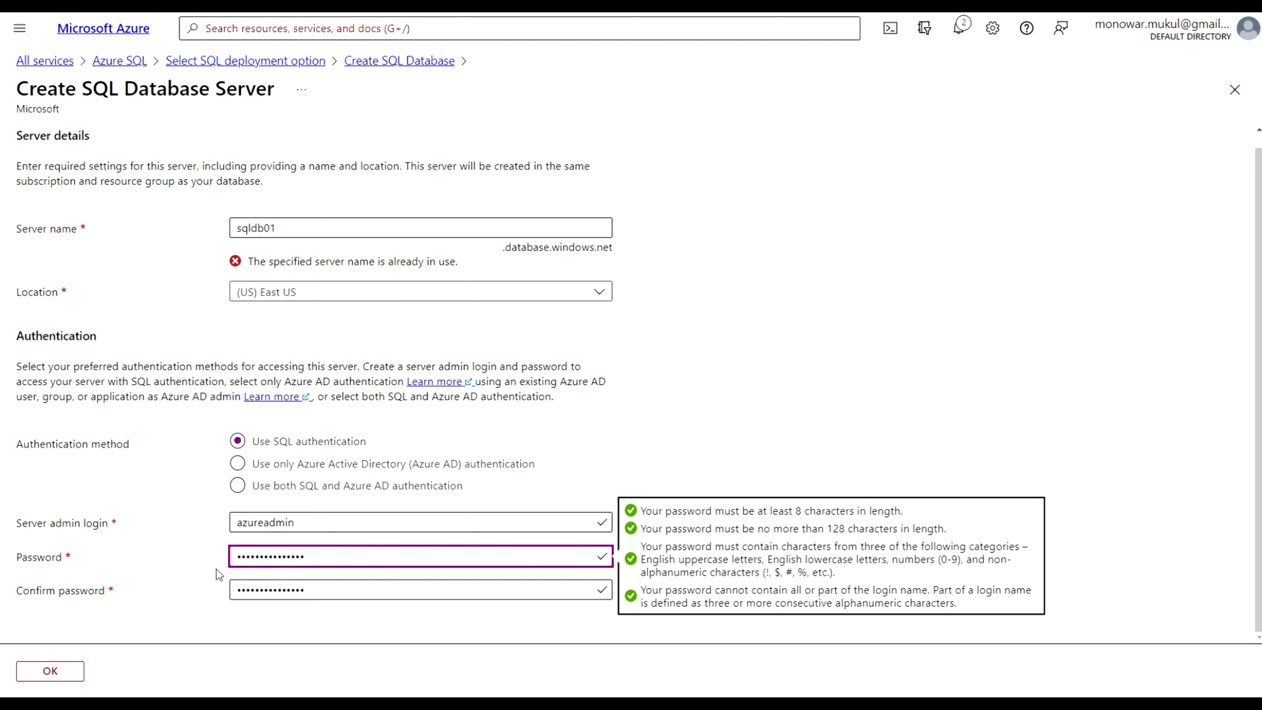
Rename the server to sqldb03 and confirm the new server settings
click(191, 613)
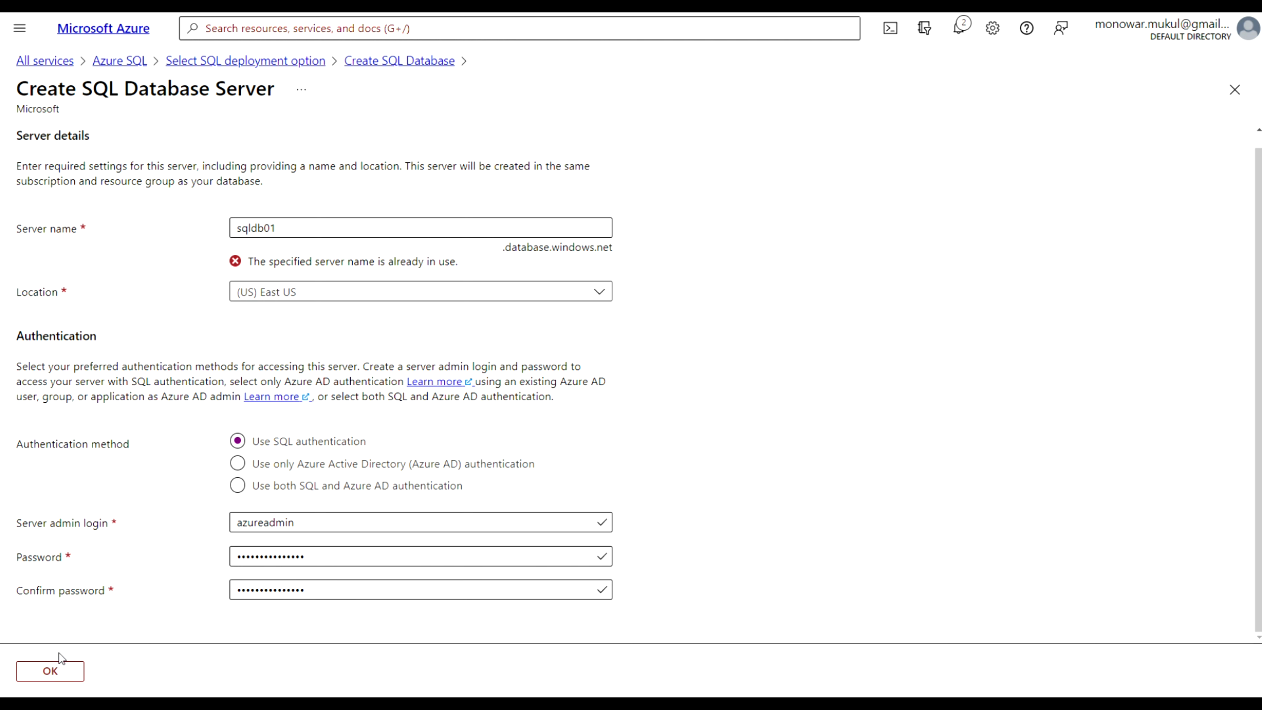
click(60, 670)
click(296, 226)
scroll(281, 227, up, 1)
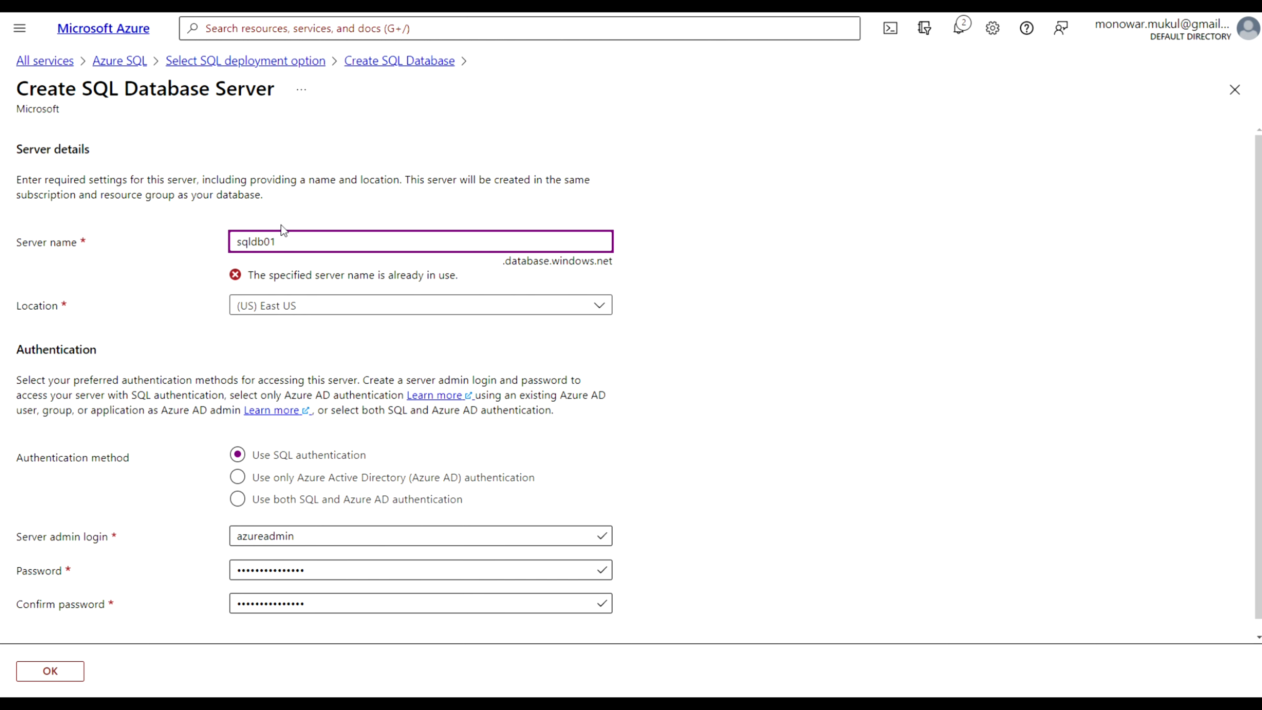
key(BackSpace)
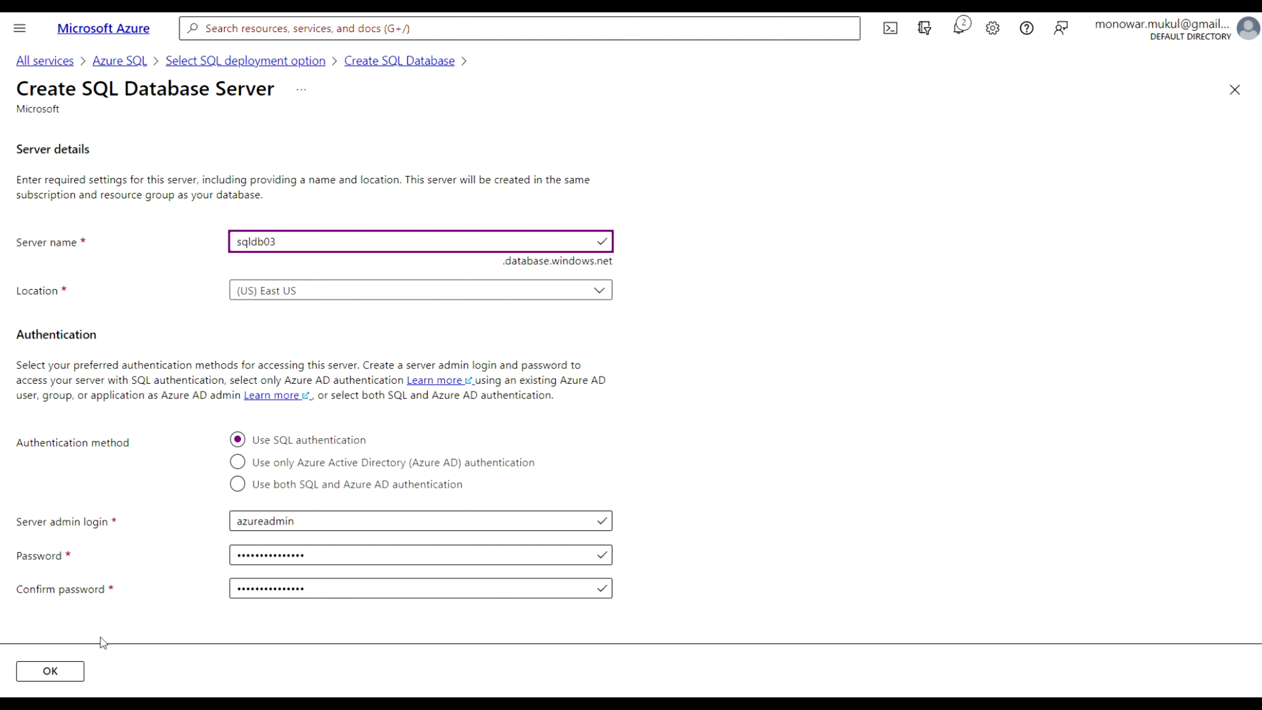
click(45, 677)
click(44, 677)
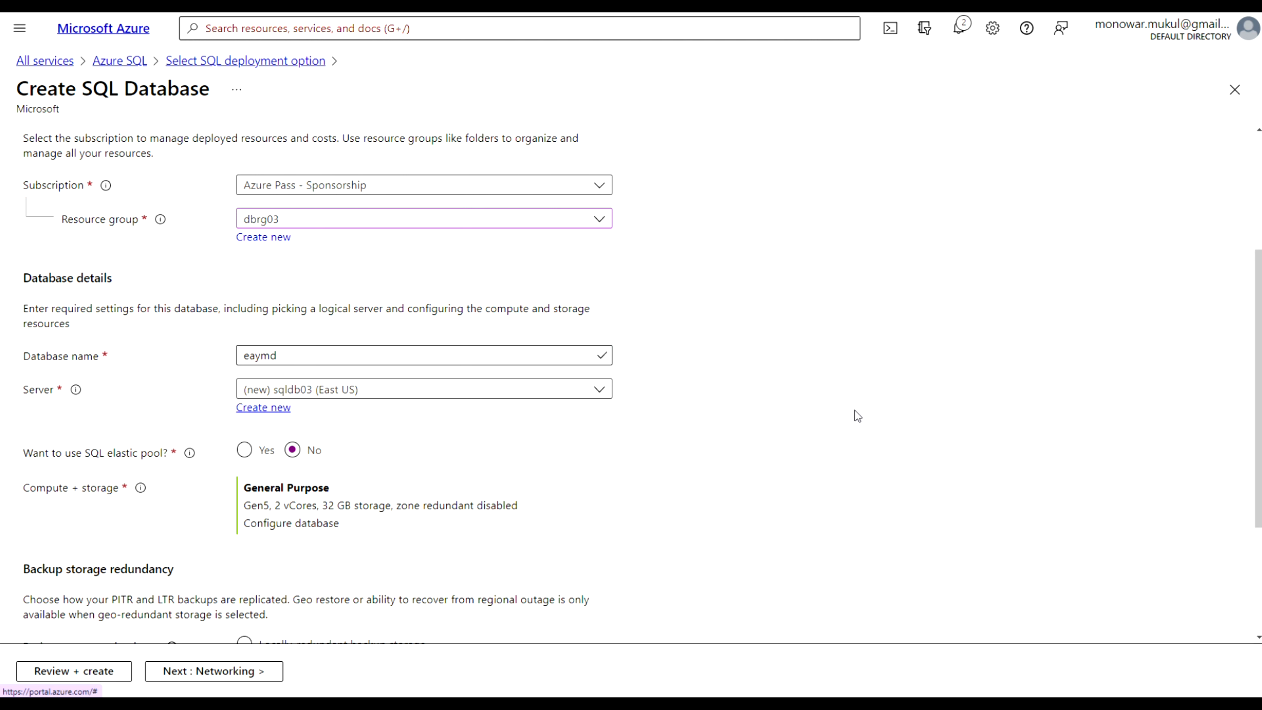
scroll(855, 410, down, 1)
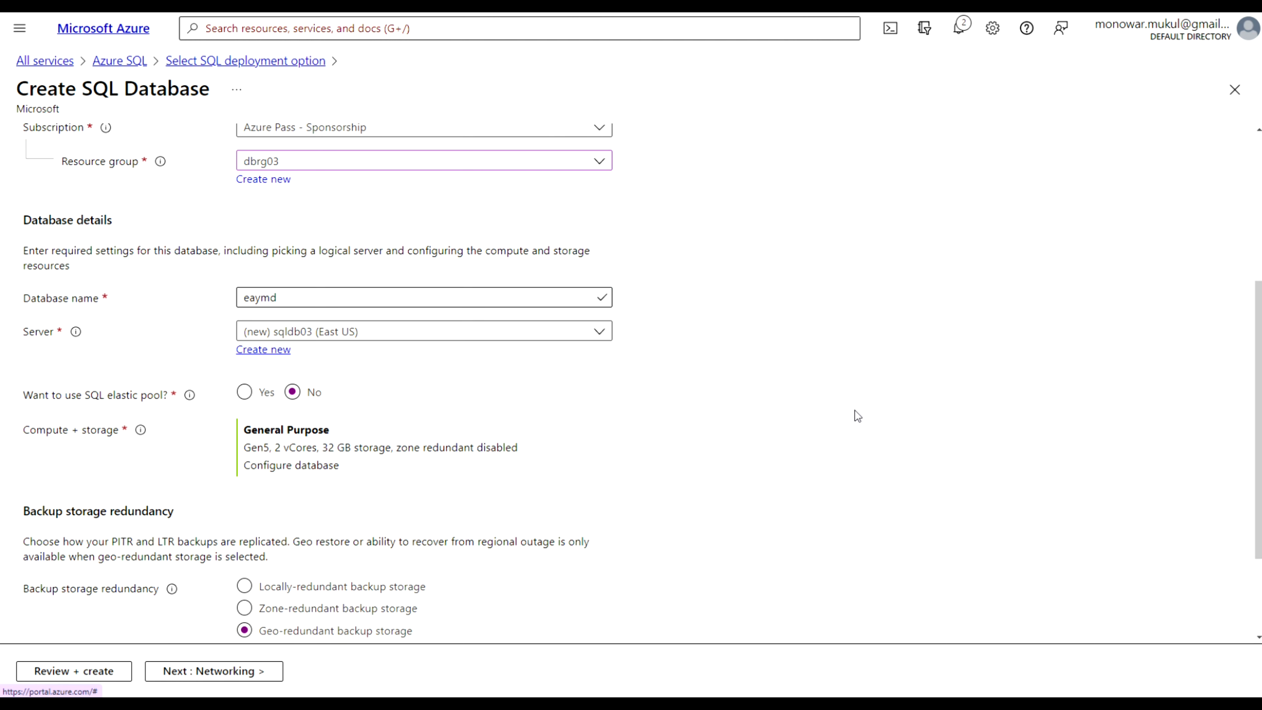
Configure the database's compute and storage to use the Basic service tier
scroll(855, 411, up, 2)
scroll(855, 410, down, 3)
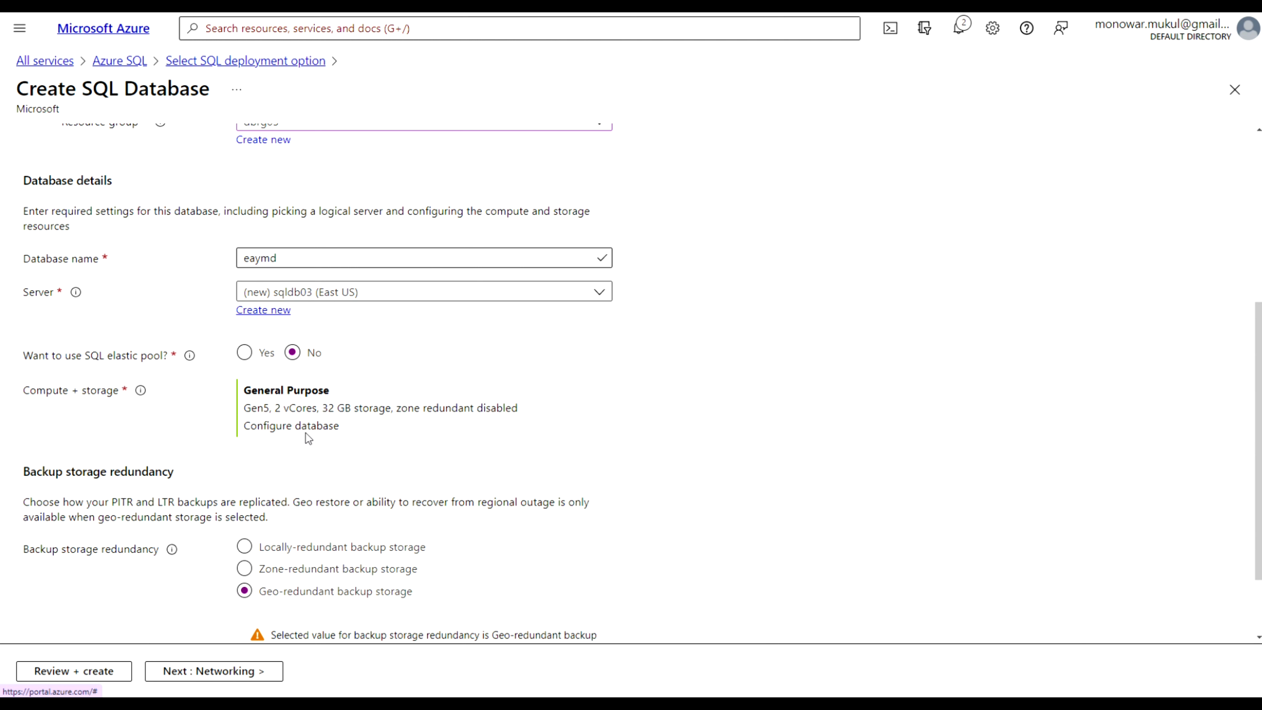
triple_click(285, 427)
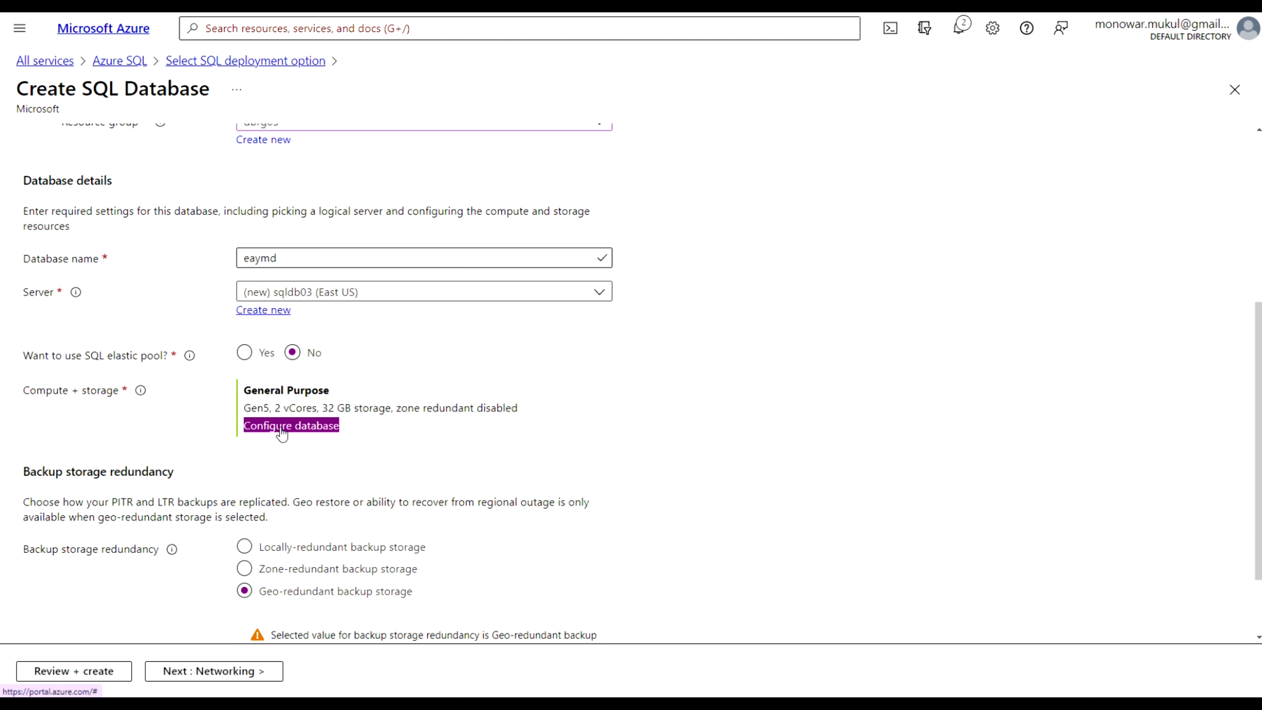
click(282, 427)
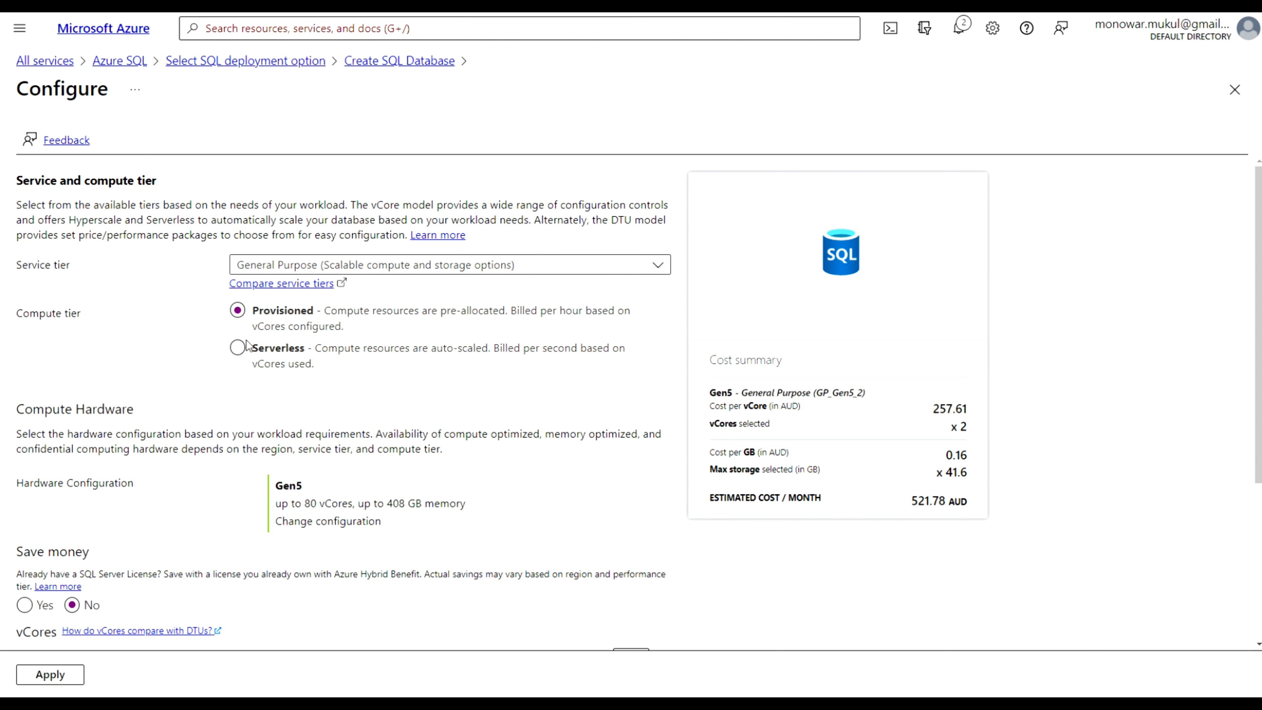
click(660, 272)
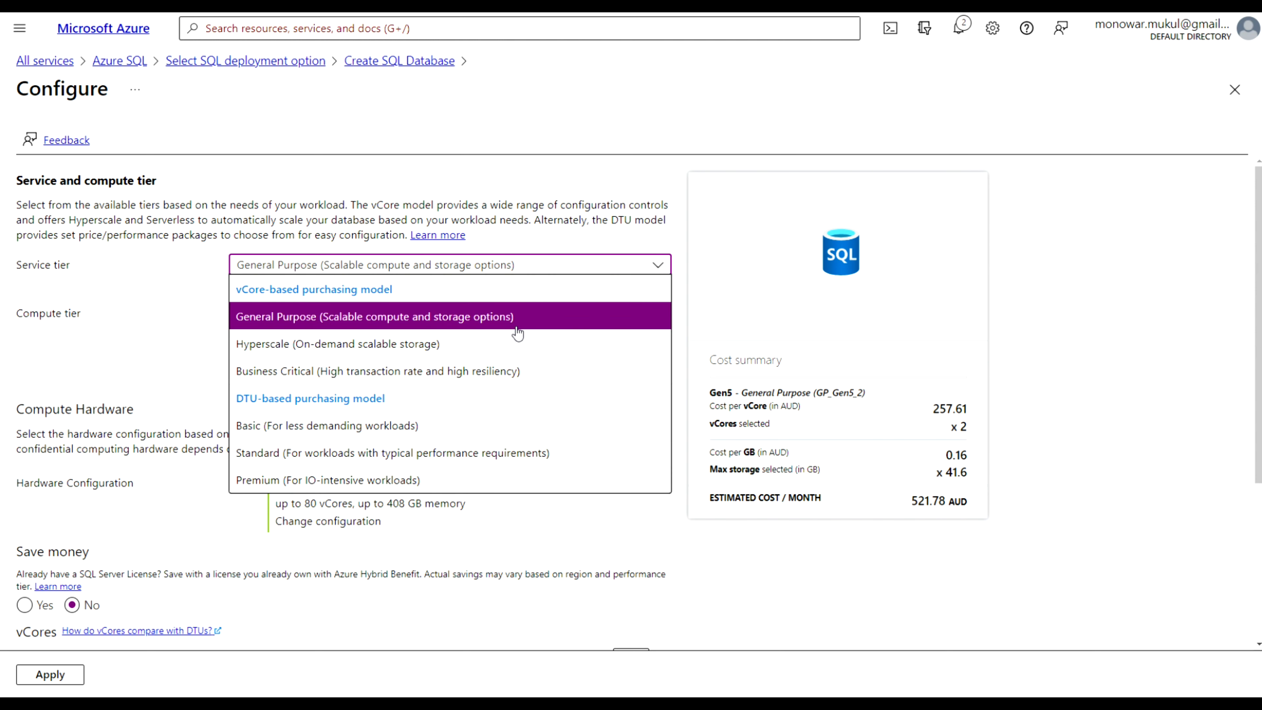
click(386, 432)
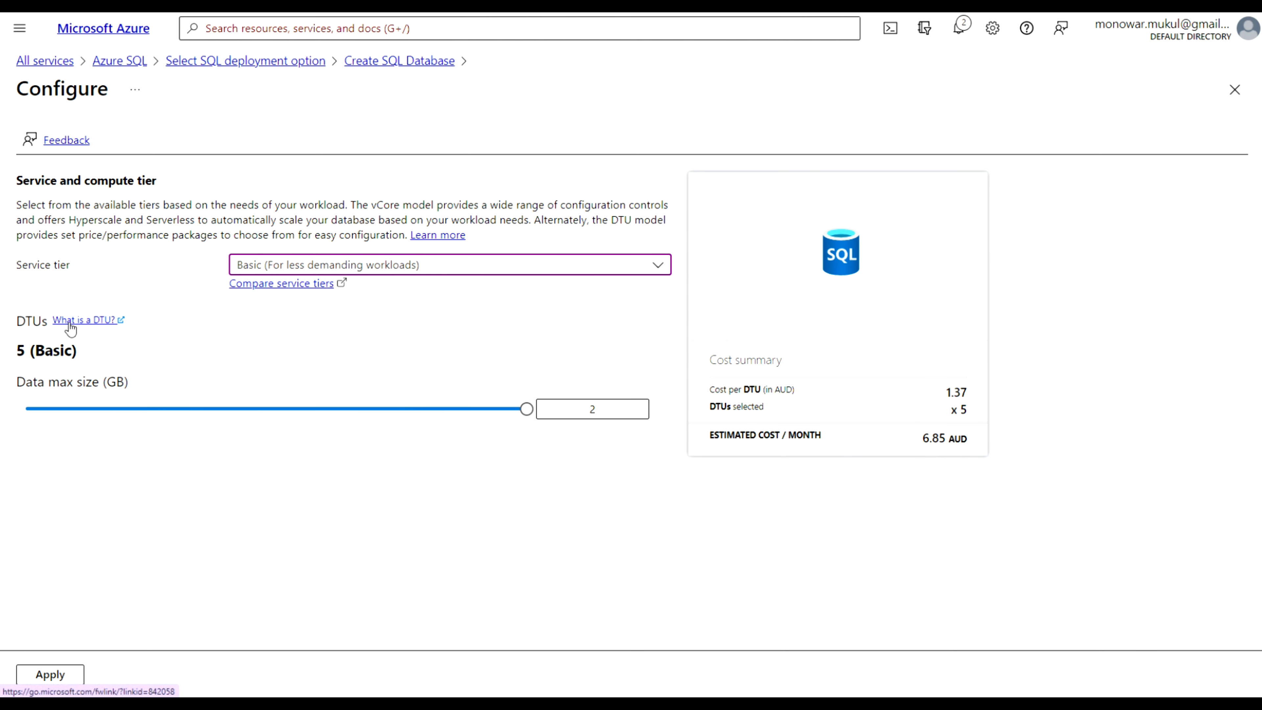
click(104, 321)
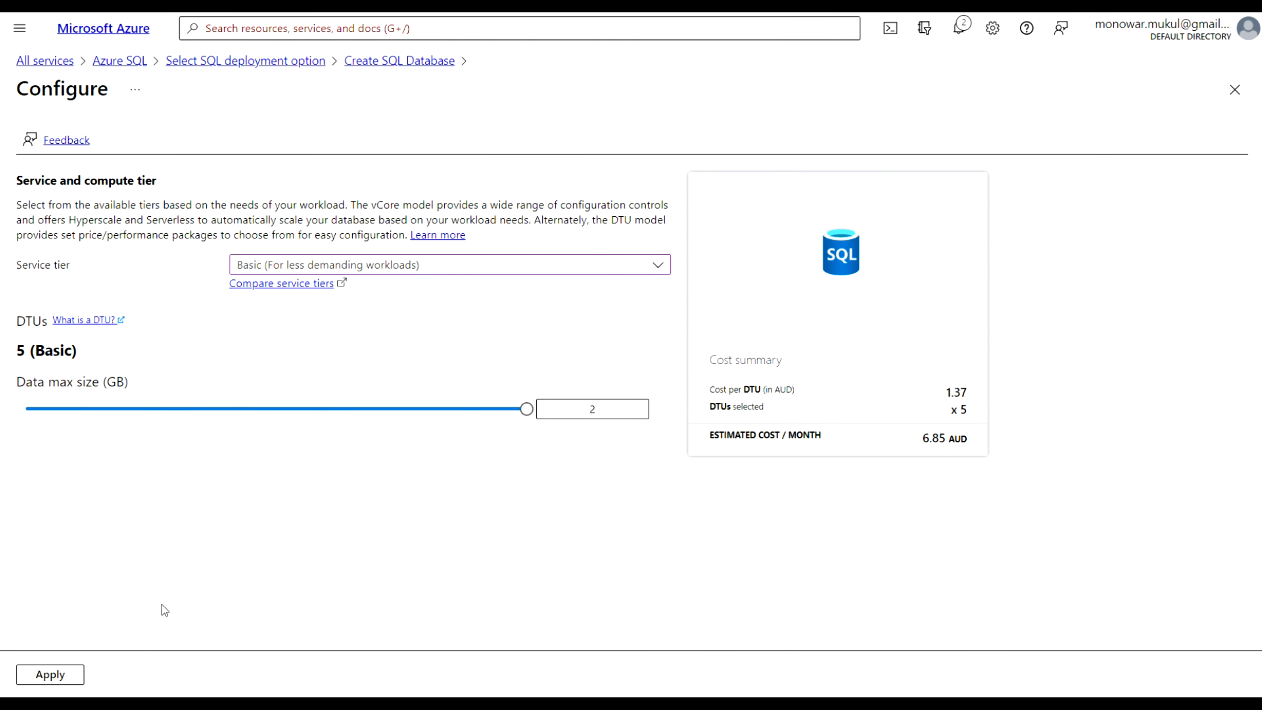
click(57, 675)
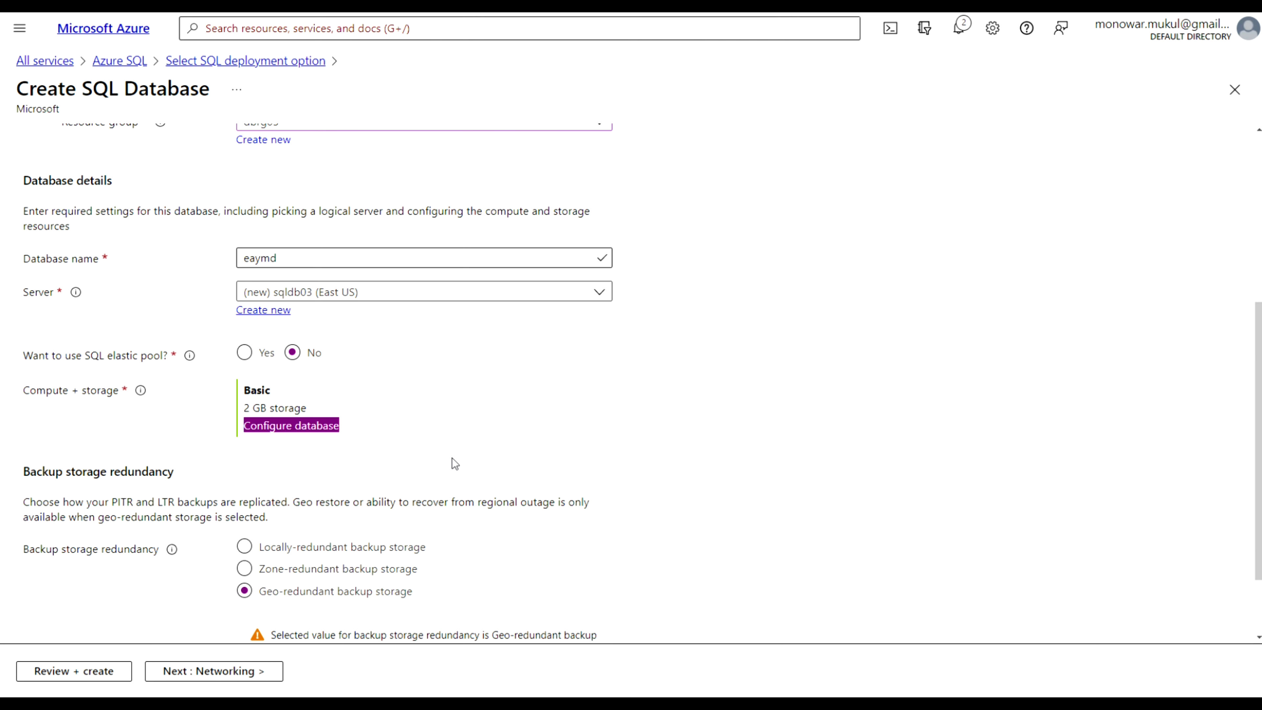
Move to the Networking tab and choose Private endpoint as the connectivity method
scroll(451, 458, down, 1)
scroll(452, 458, up, 3)
scroll(452, 458, down, 4)
scroll(452, 458, up, 5)
scroll(383, 537, down, 5)
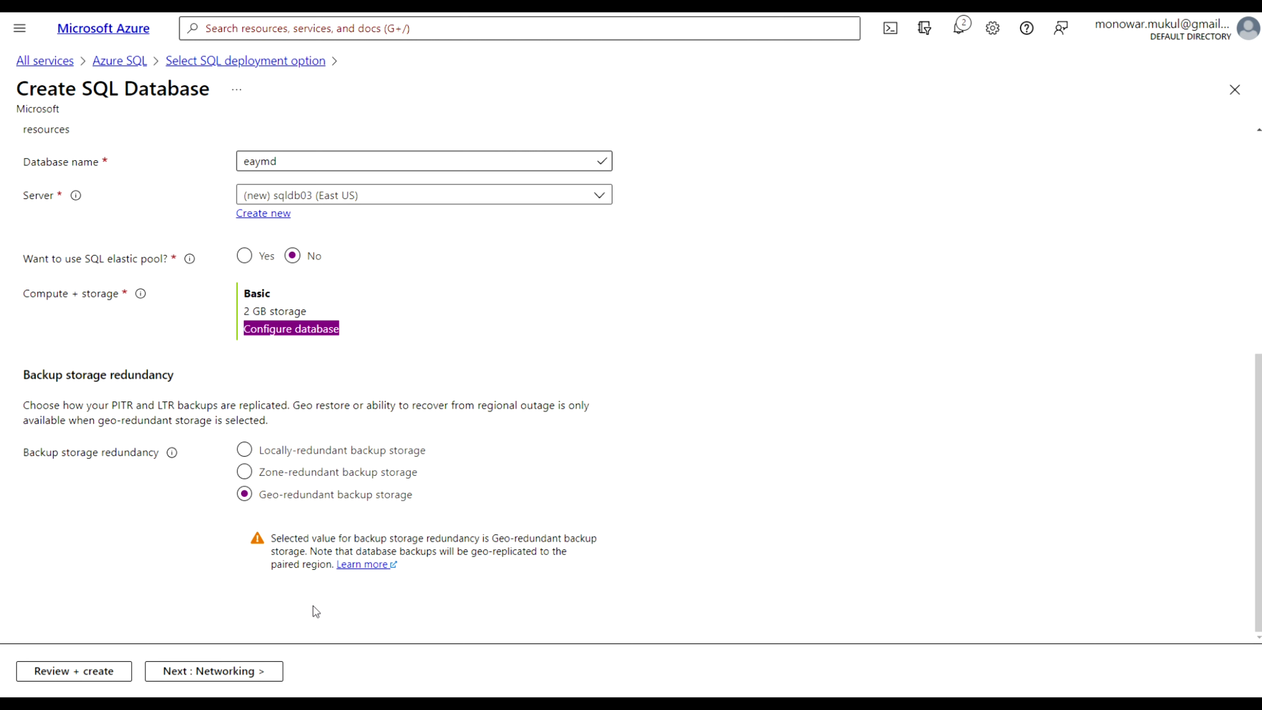
click(226, 674)
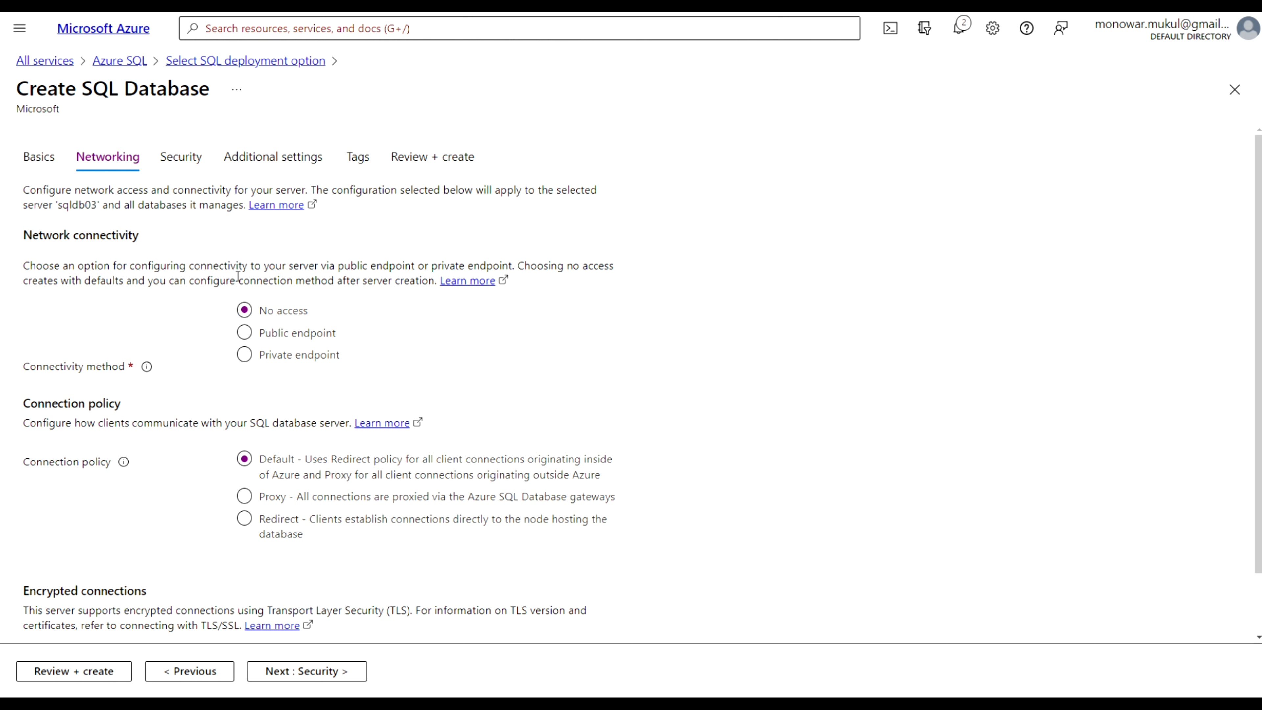
click(245, 354)
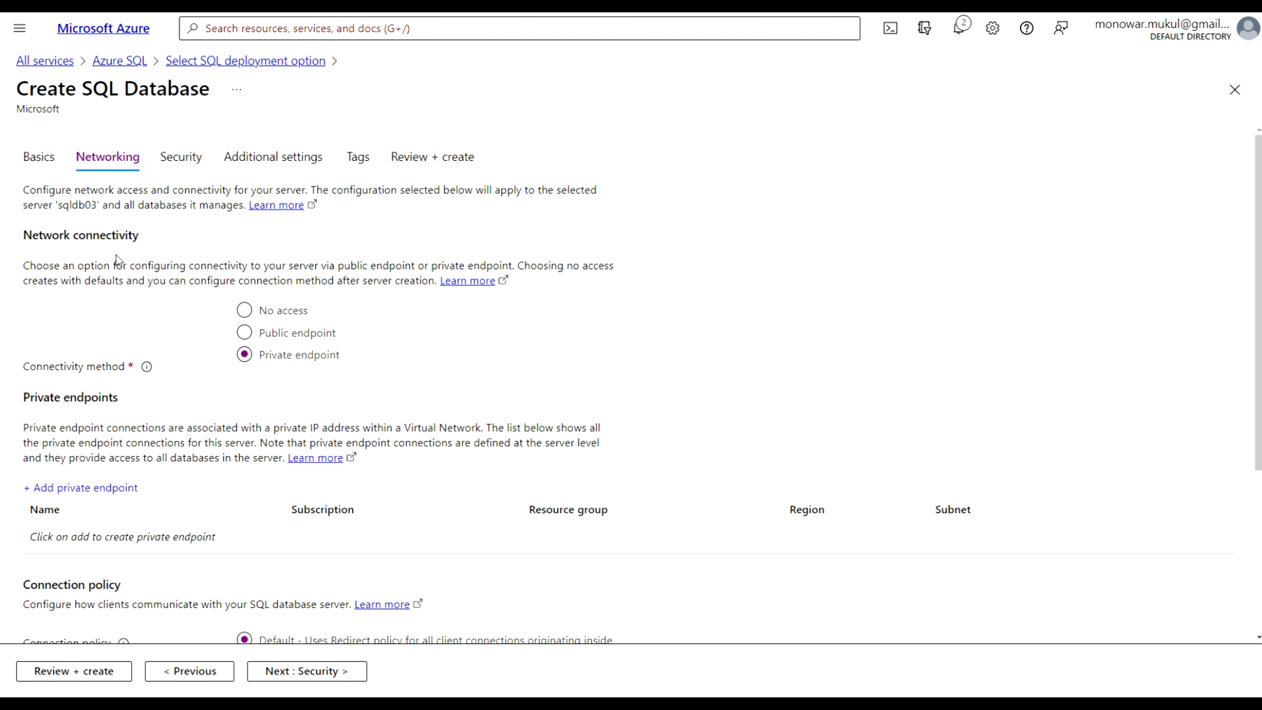
Add a private endpoint named sqlendpoint01 on the dbvnet01 default subnet
click(69, 490)
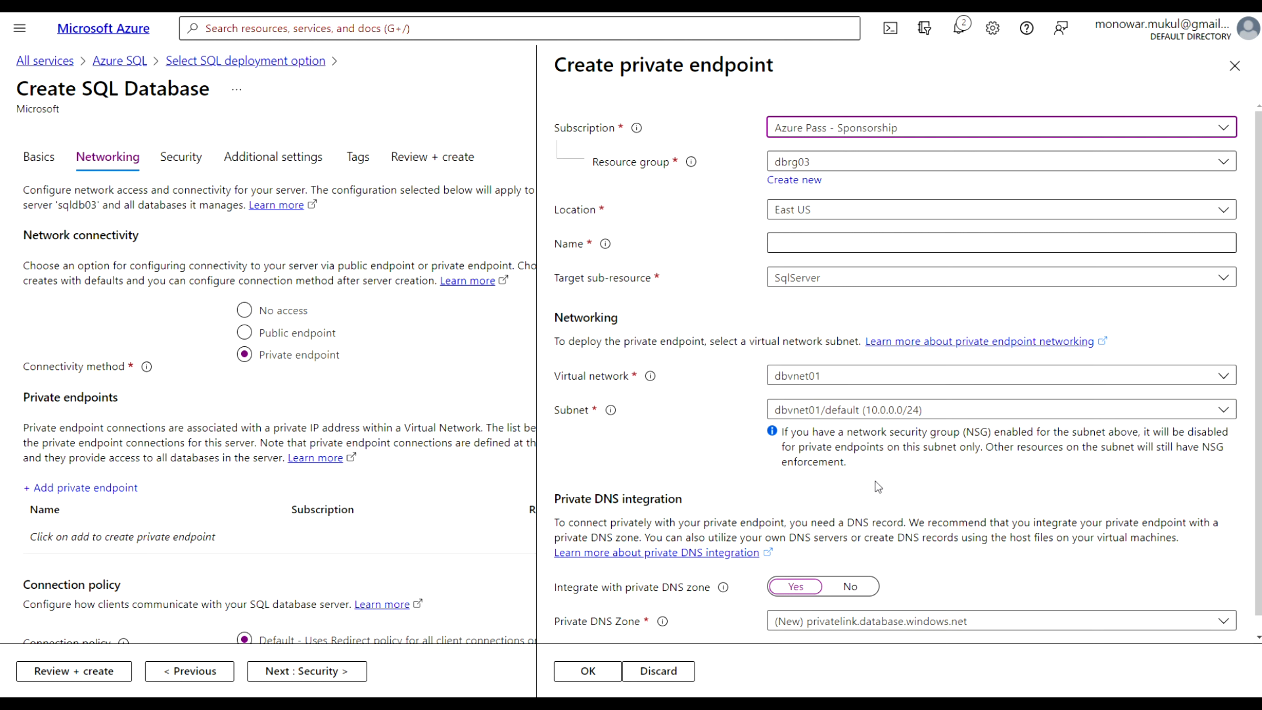
scroll(875, 481, down, 1)
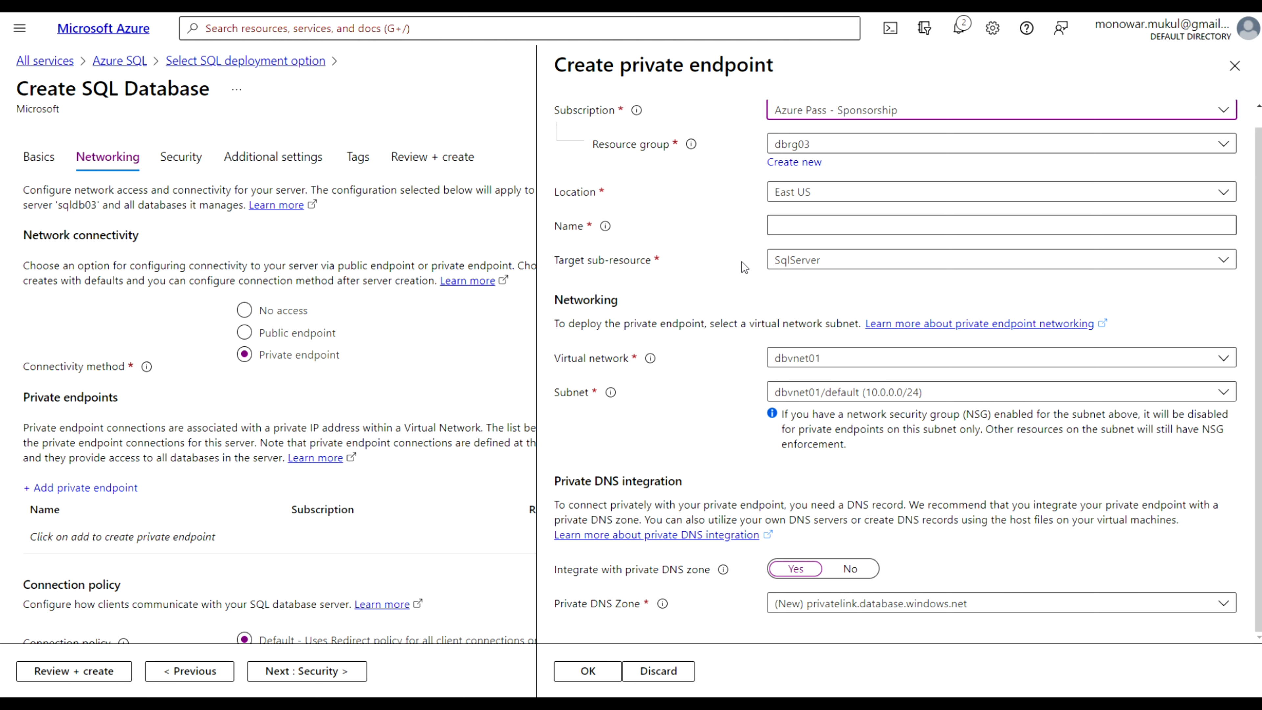
click(792, 225)
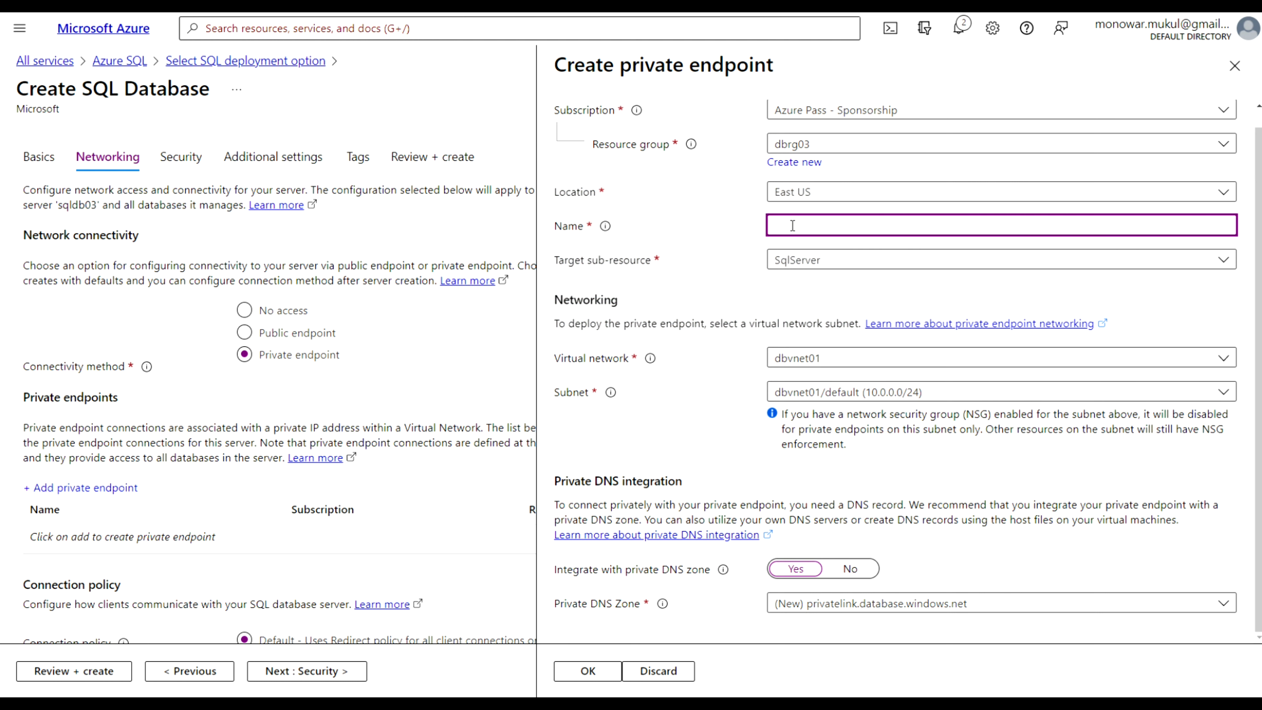
text(sqlendpoint01)
click(746, 290)
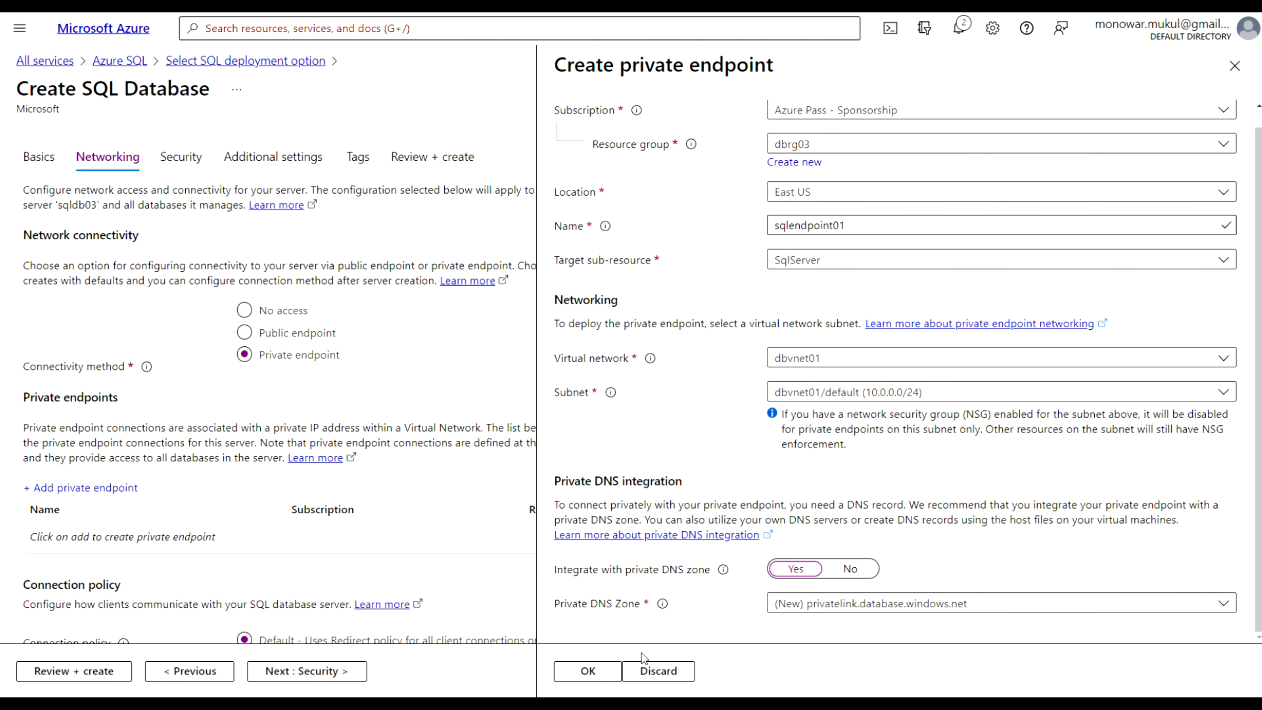
click(607, 671)
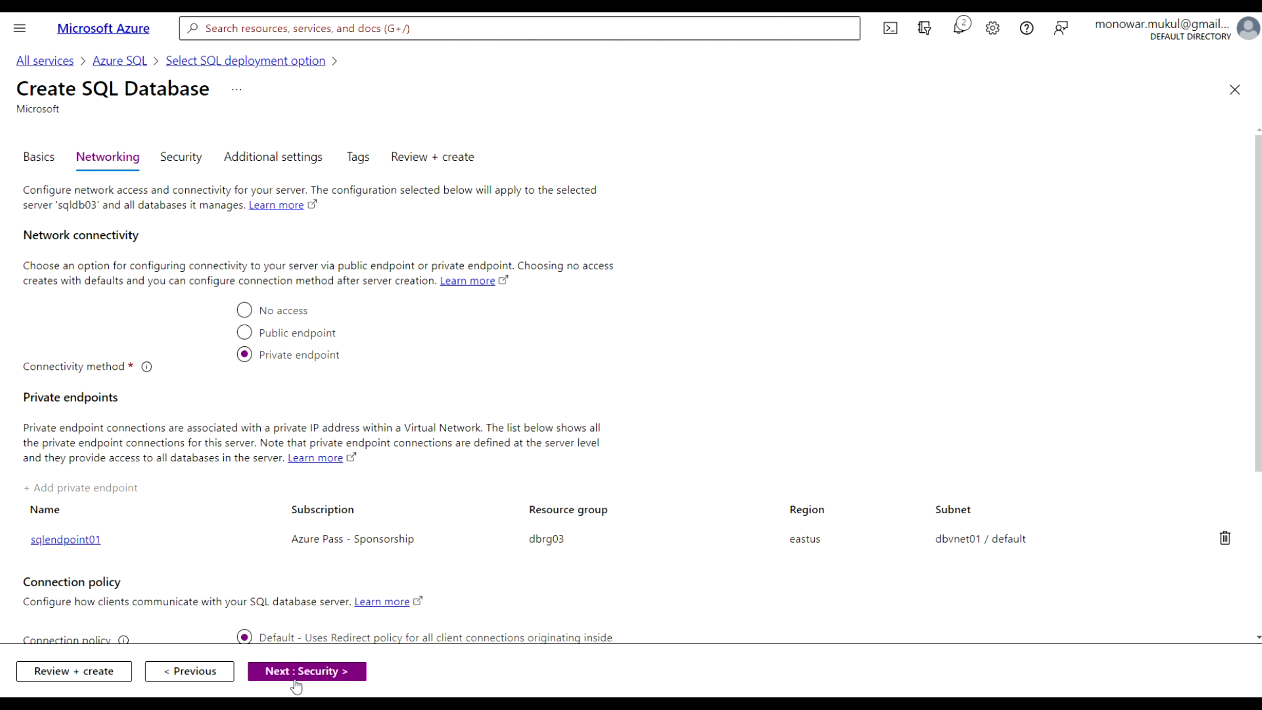
Move past the Security tab and set the existing data source to Sample in Additional settings
click(310, 675)
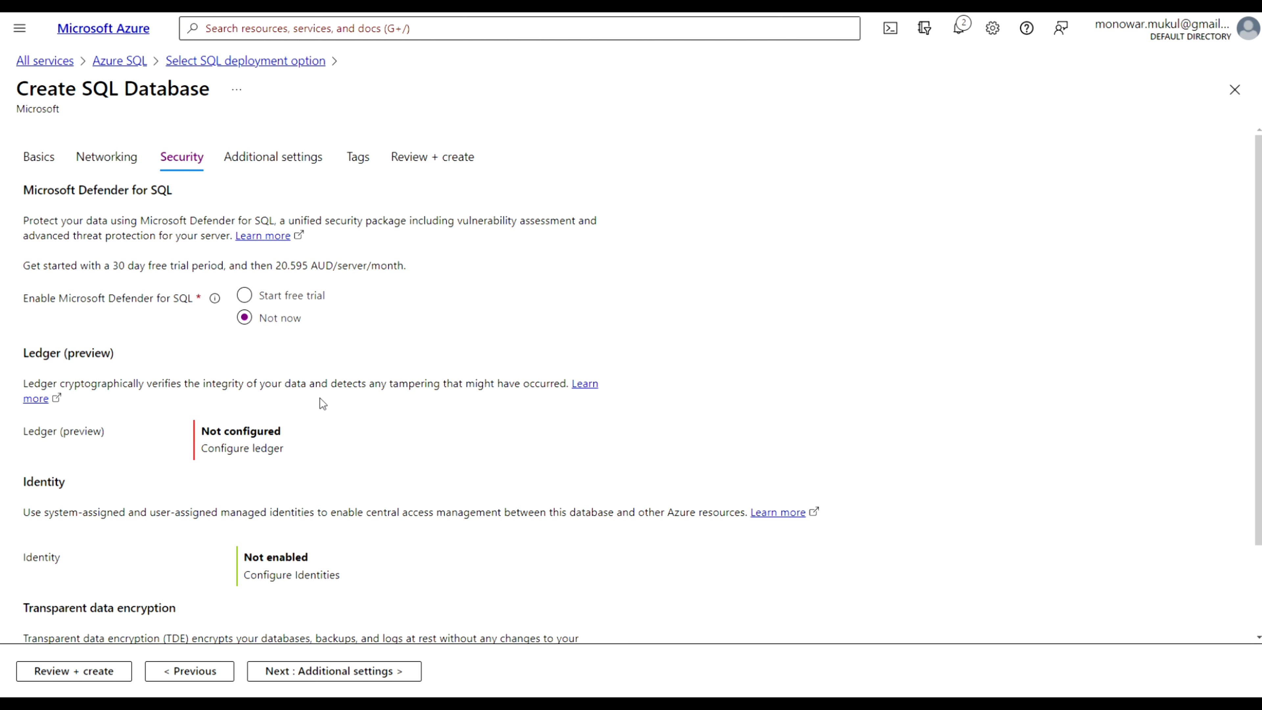
scroll(390, 472, down, 2)
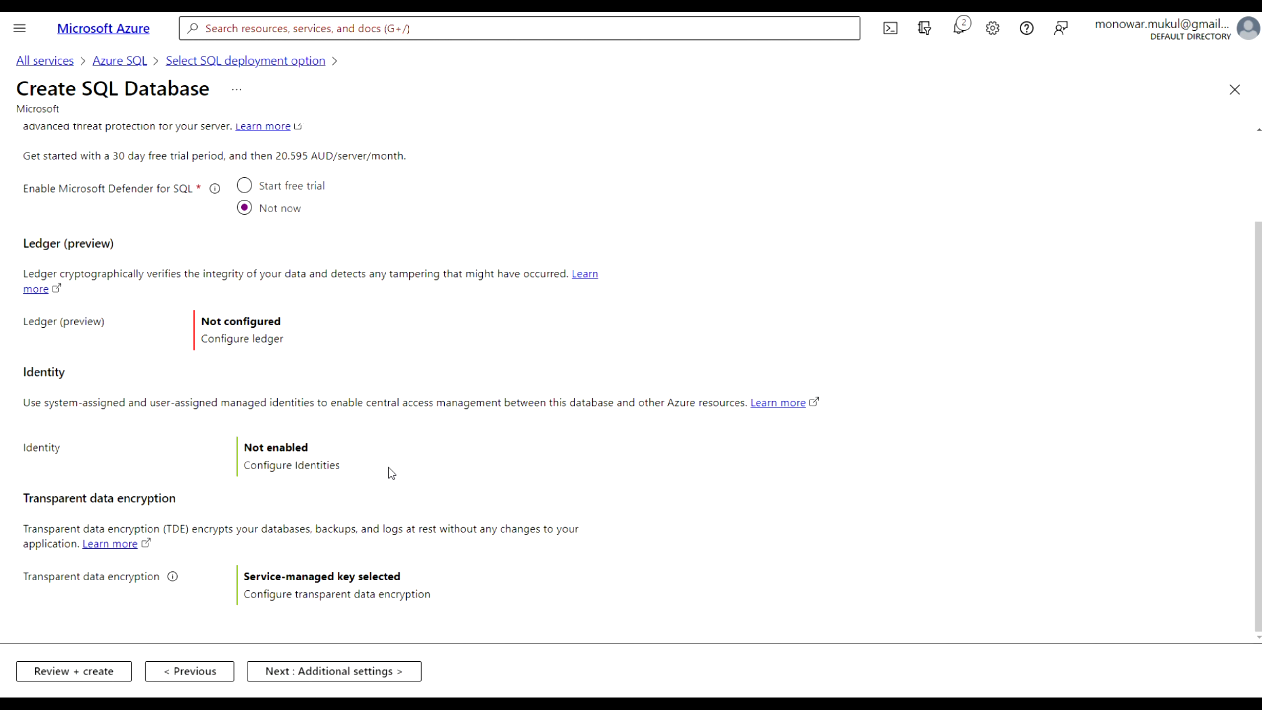
click(334, 672)
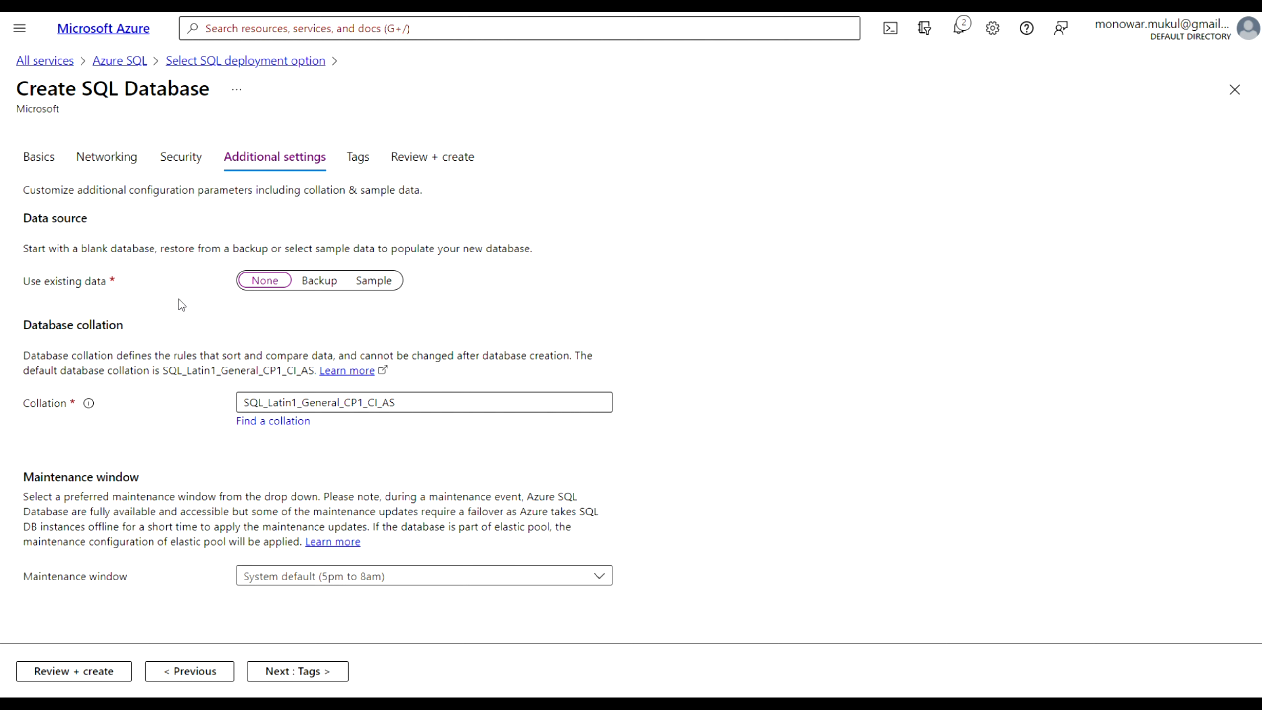
click(381, 284)
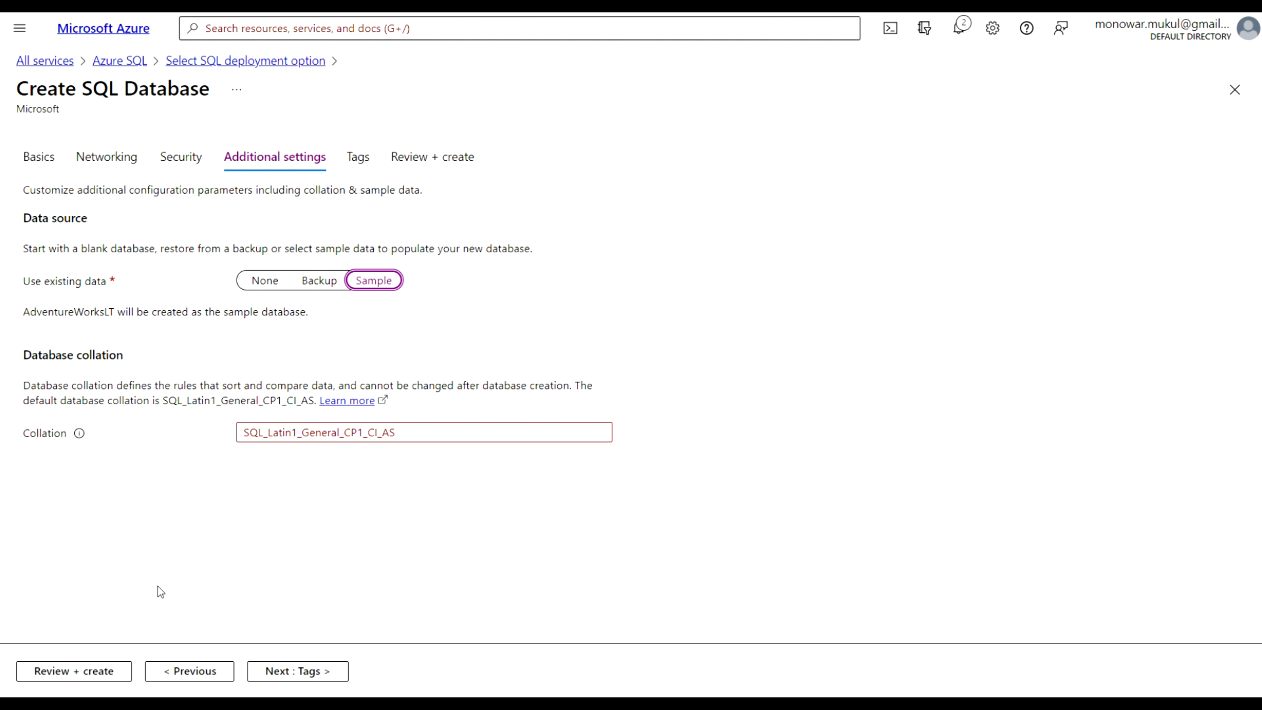
Review the database settings and create the database
click(71, 672)
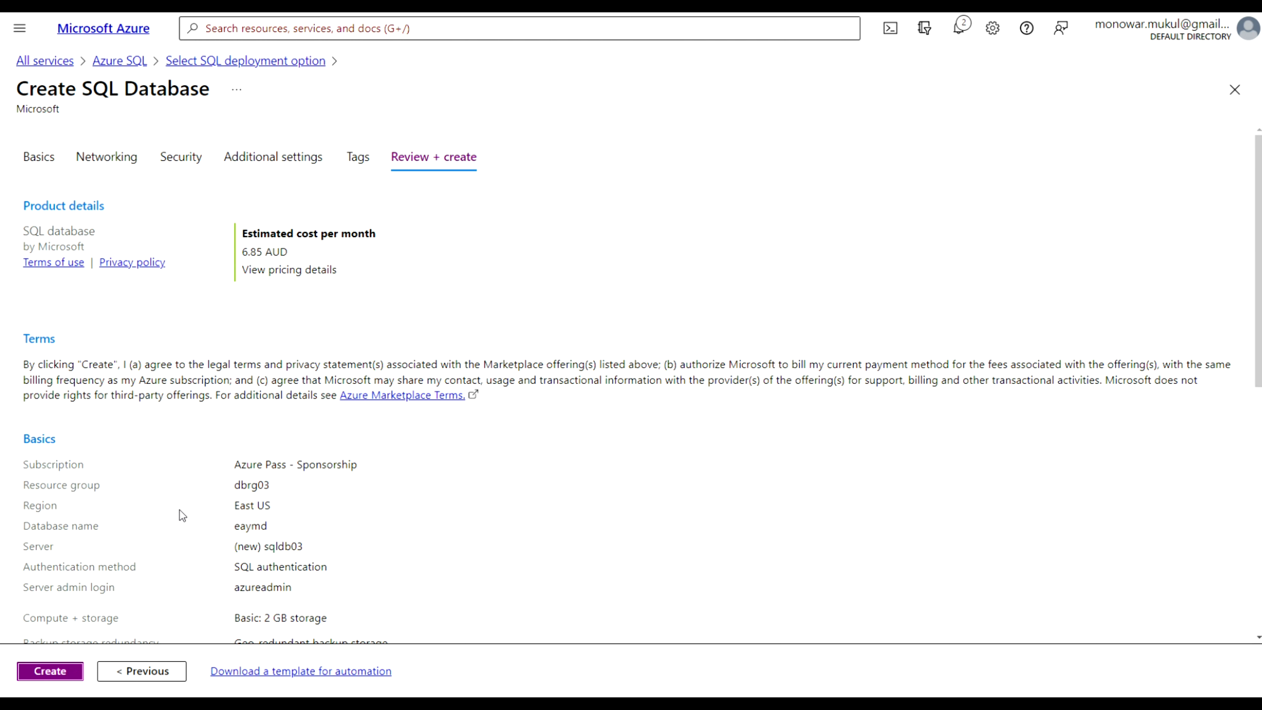
scroll(182, 503, down, 8)
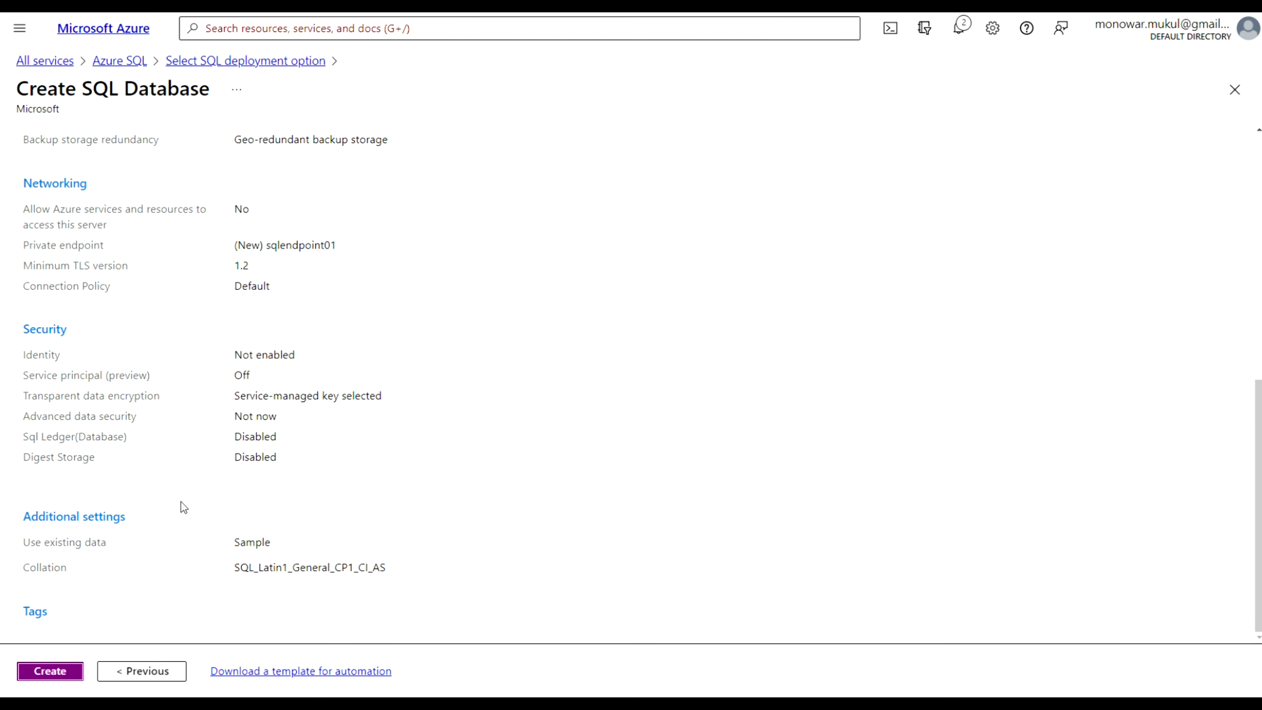
scroll(181, 503, up, 10)
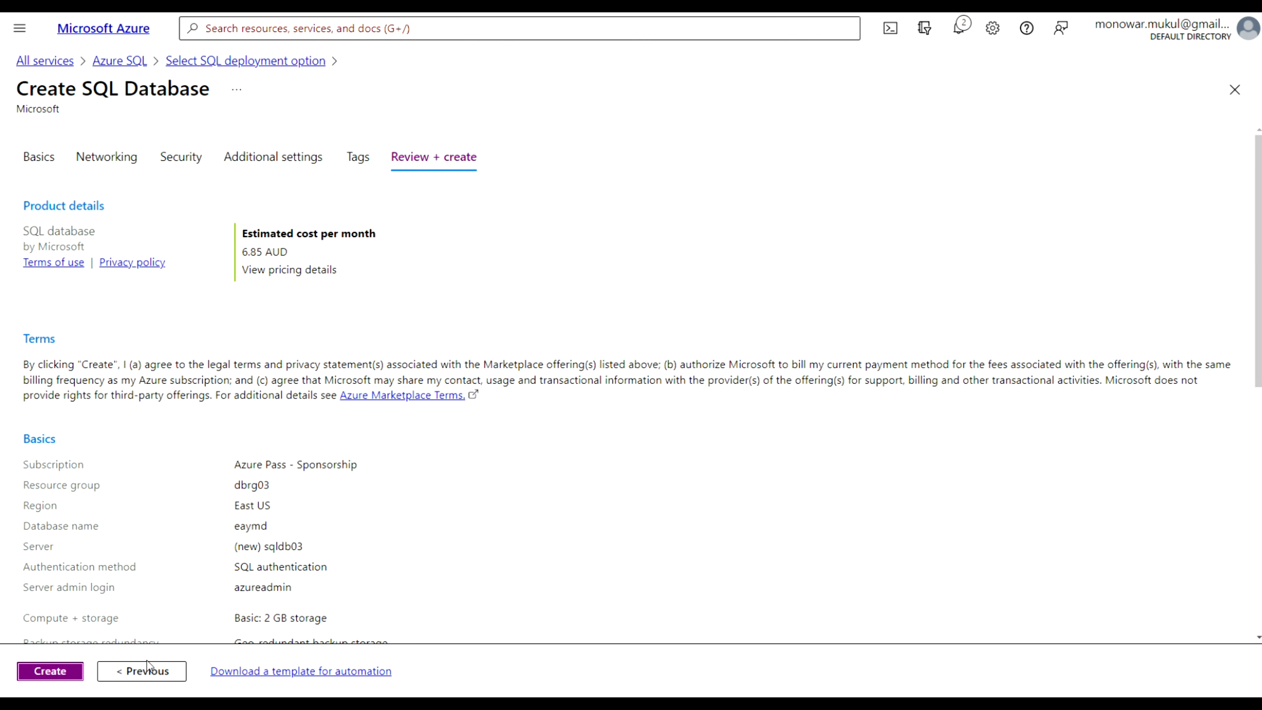
click(50, 671)
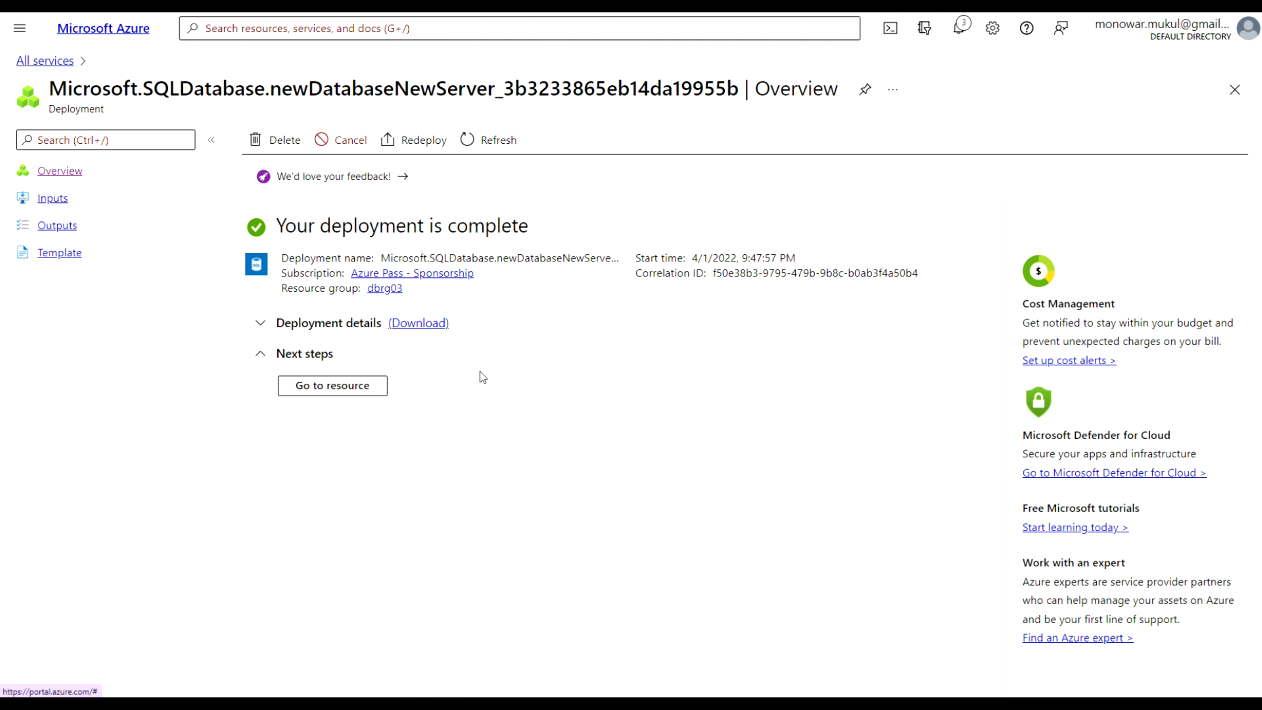
Open the deployed database and navigate to its sqldb03 server's firewalls and virtual networks settings
click(330, 390)
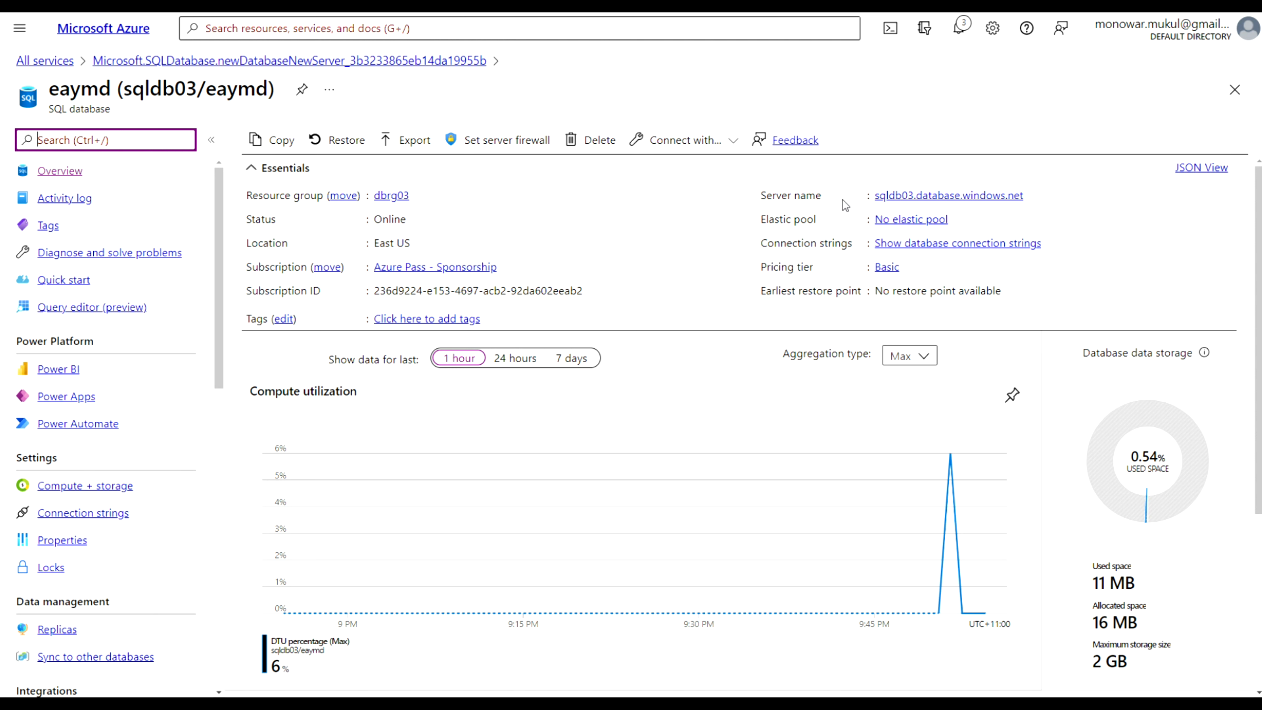
click(936, 197)
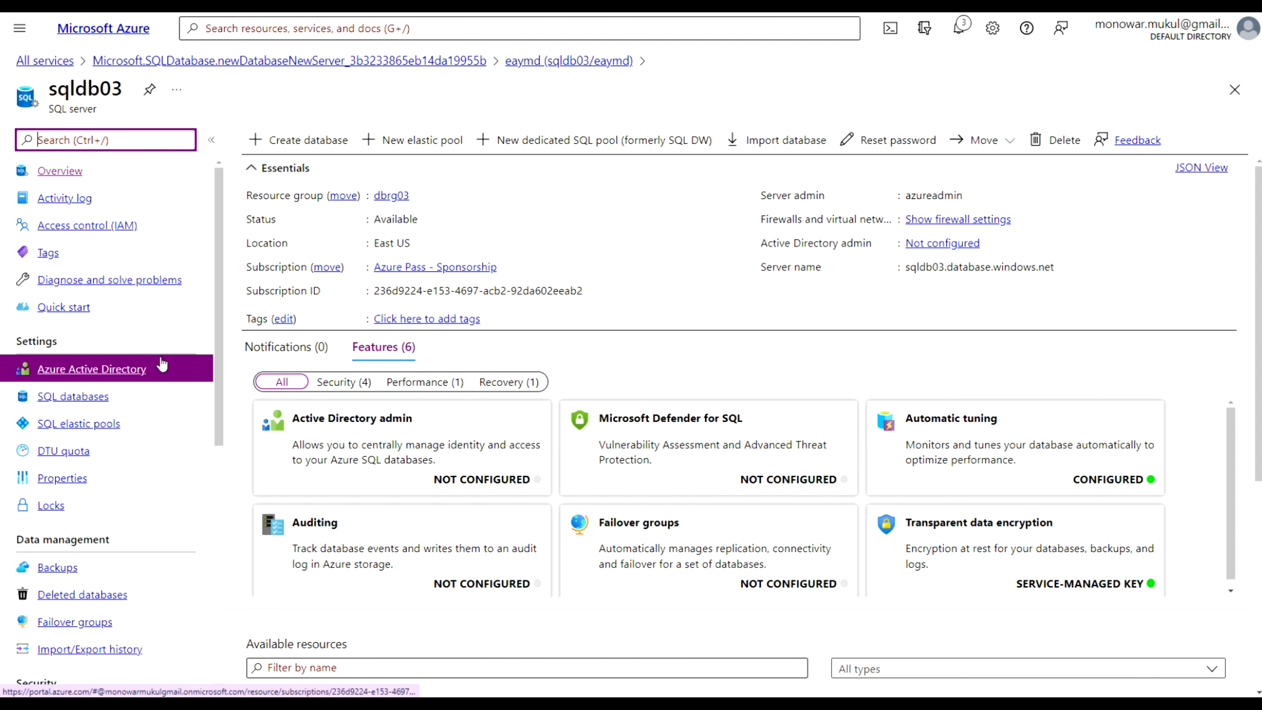
scroll(161, 365, down, 6)
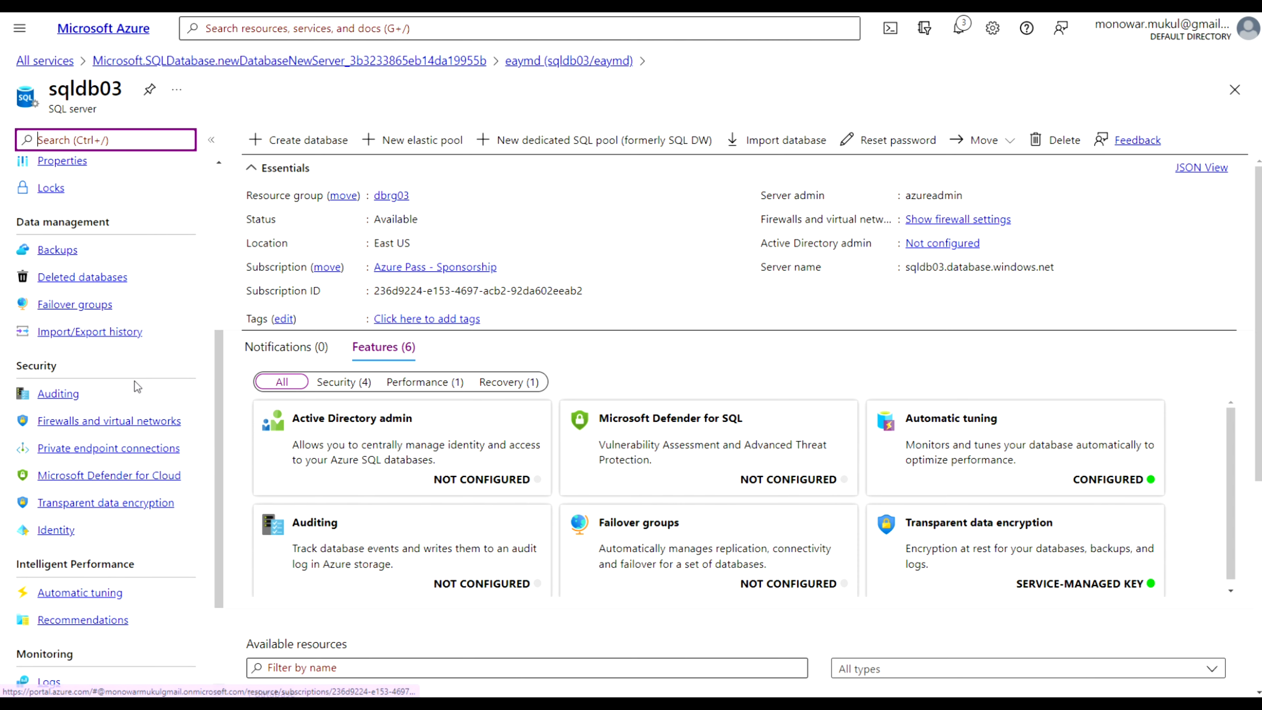
click(116, 422)
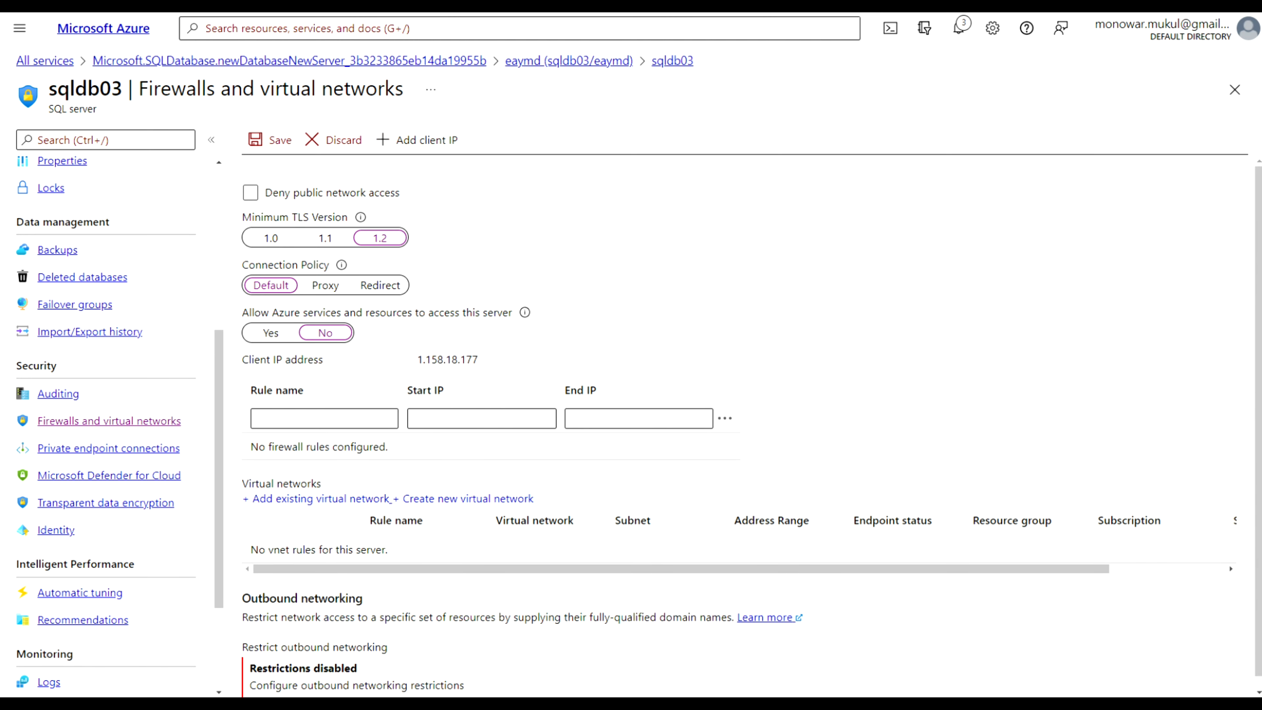
Add the client IP as a firewall rule, allow Azure services to access the server, and save
click(428, 139)
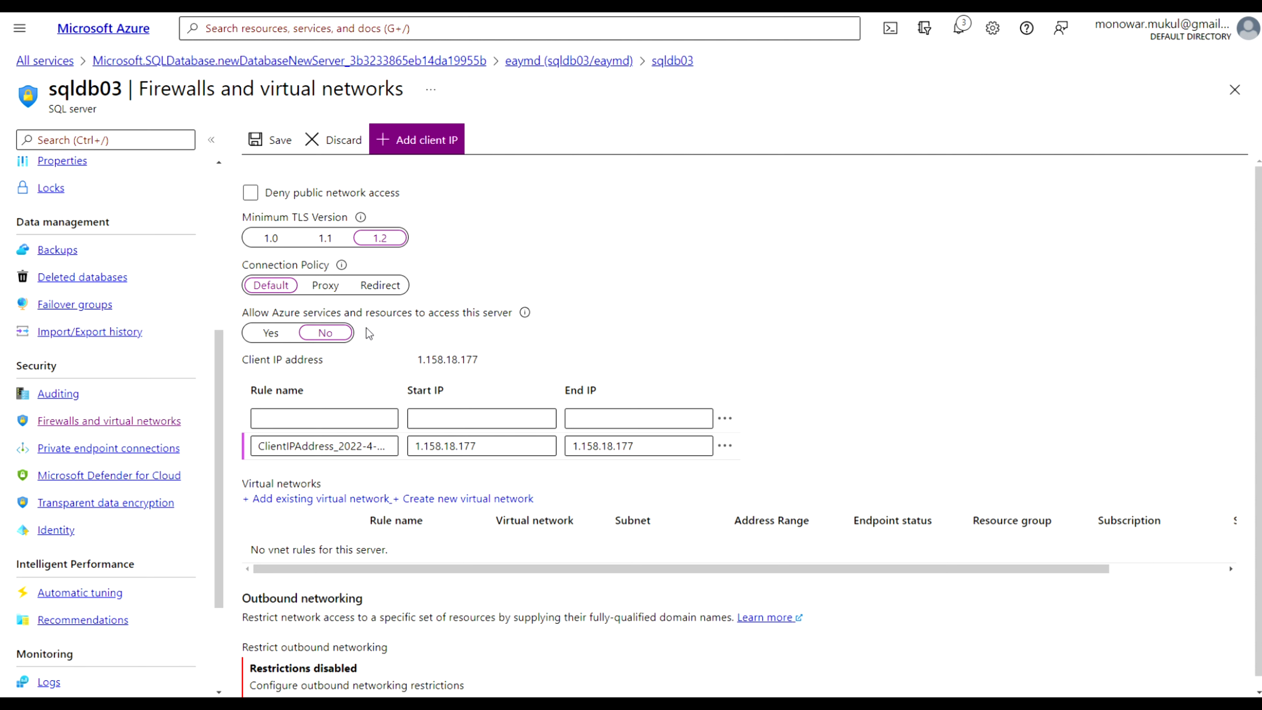
click(263, 333)
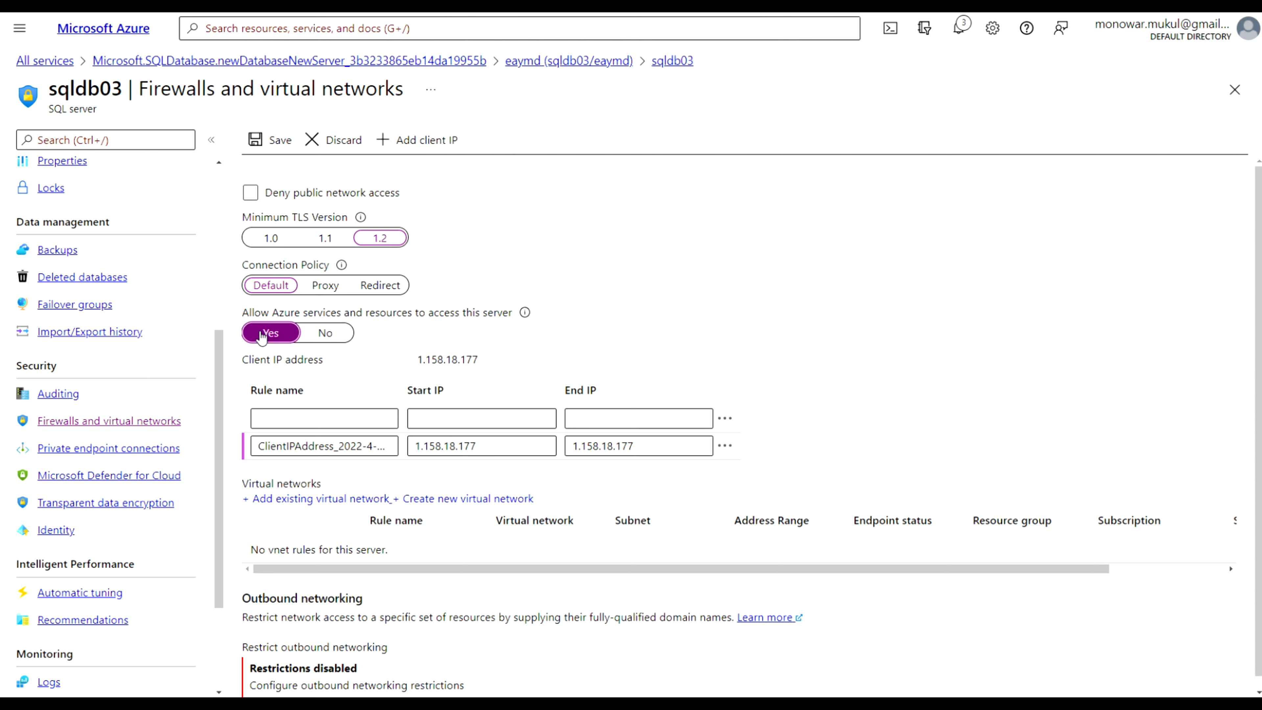
click(273, 143)
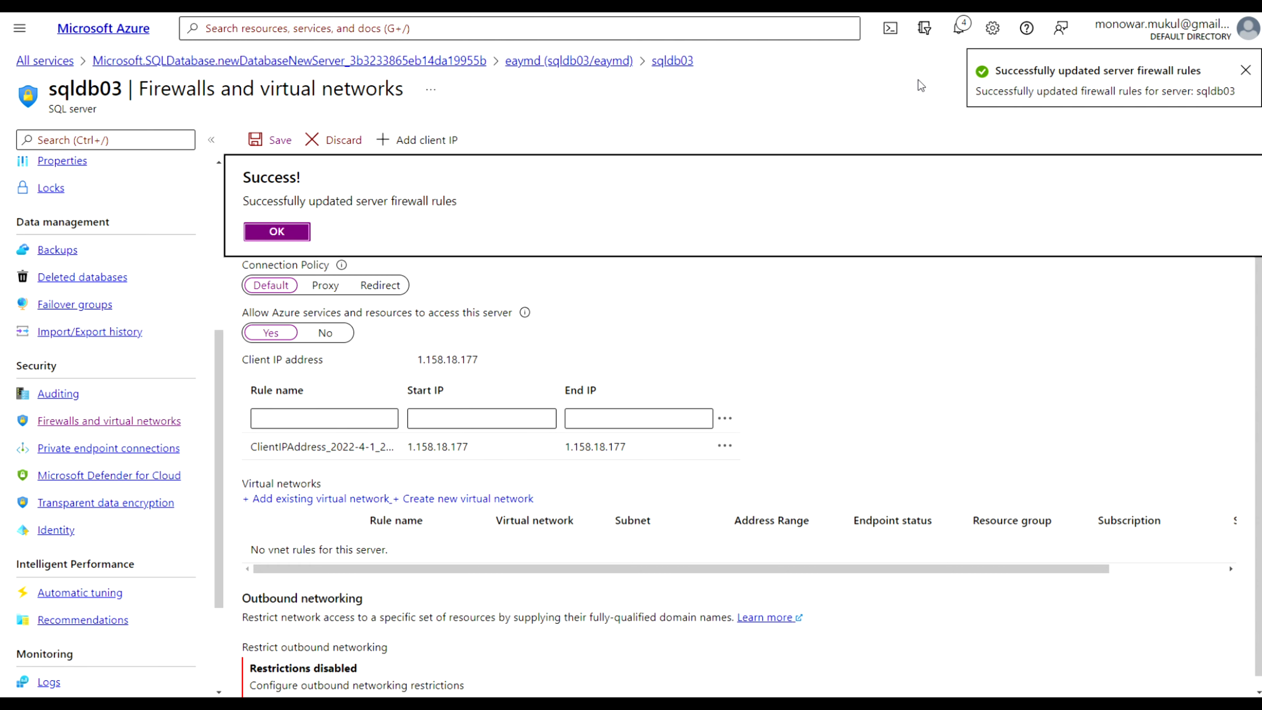
click(276, 232)
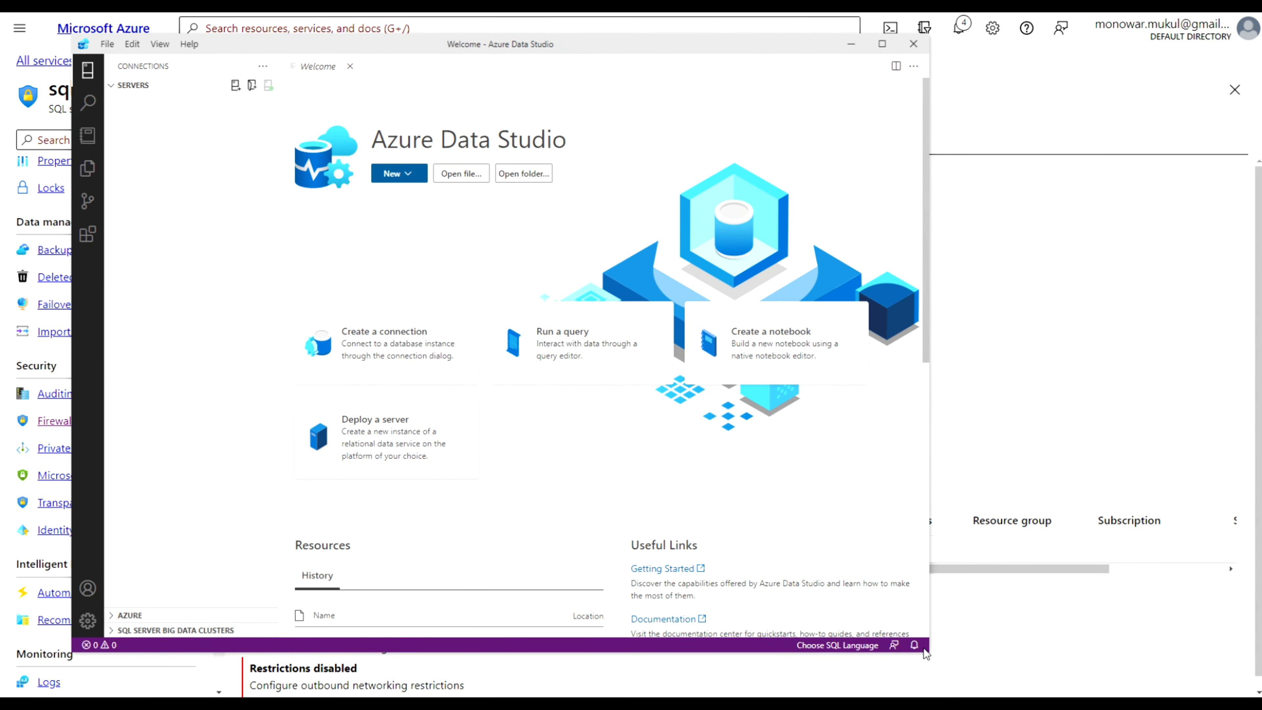
Enlarge the window, open a new connection and clear the list of recent connections
drag(929, 653, 1107, 683)
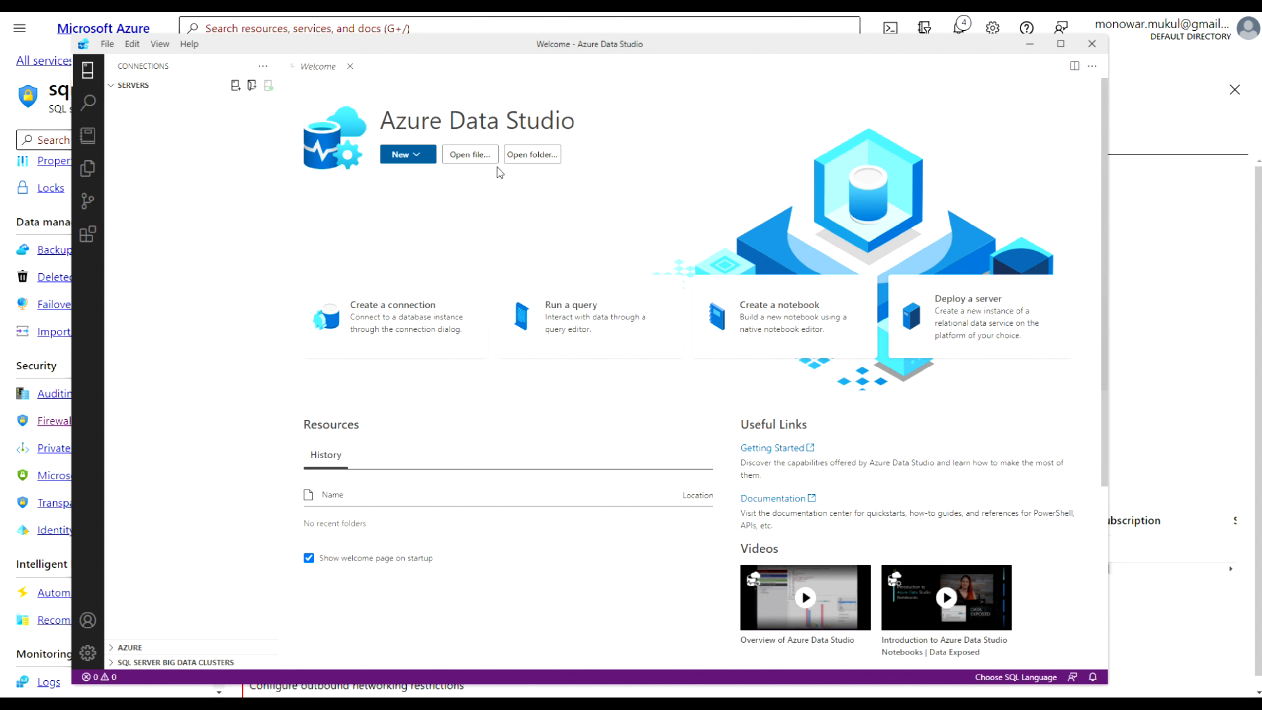
click(424, 154)
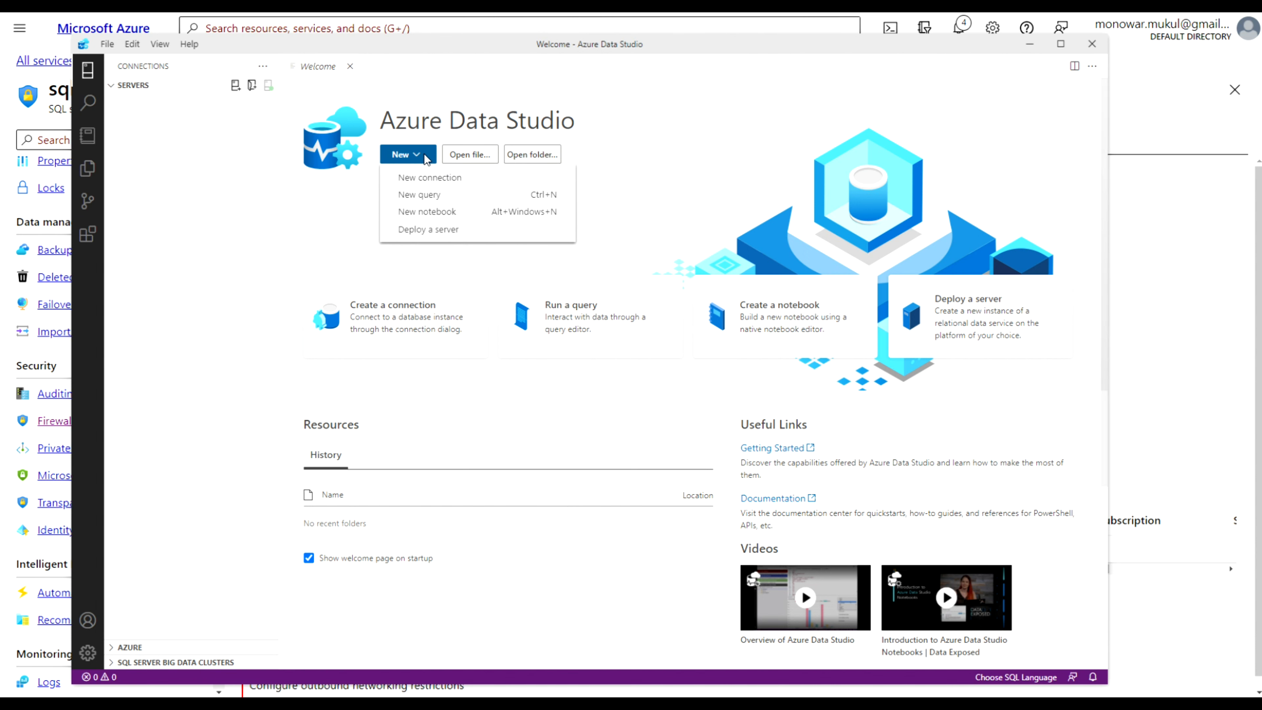
click(426, 180)
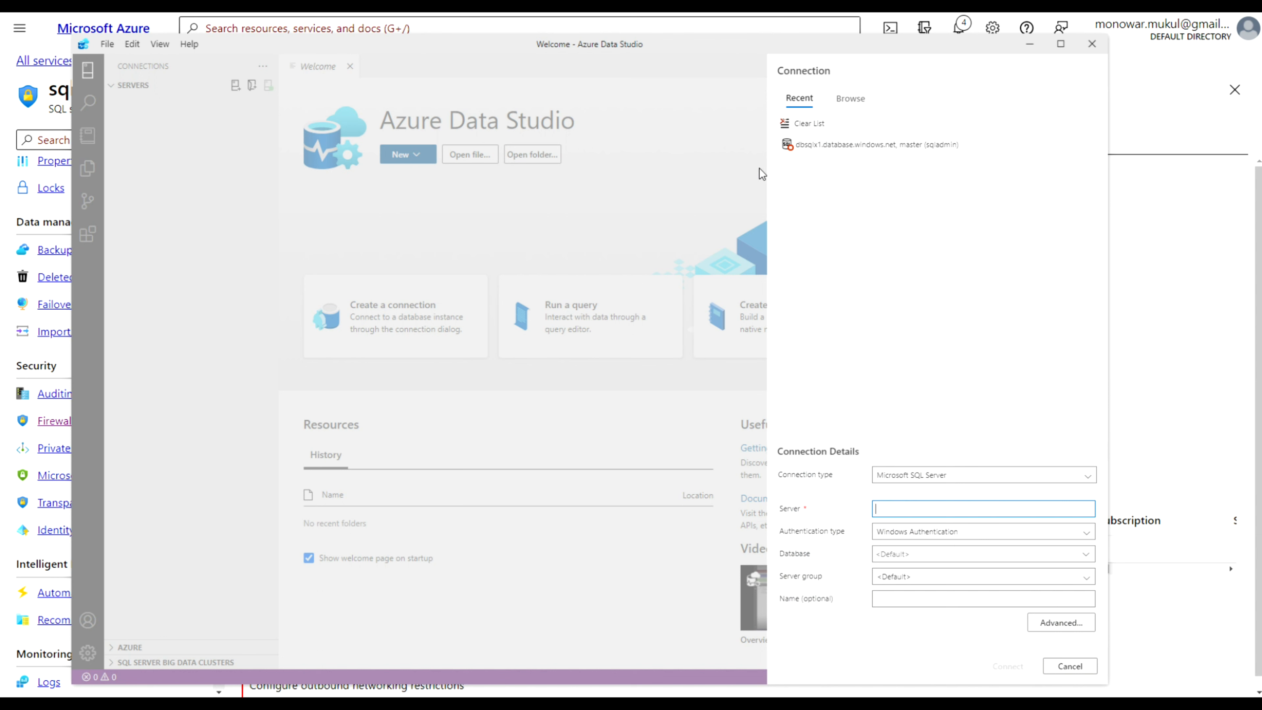
click(820, 125)
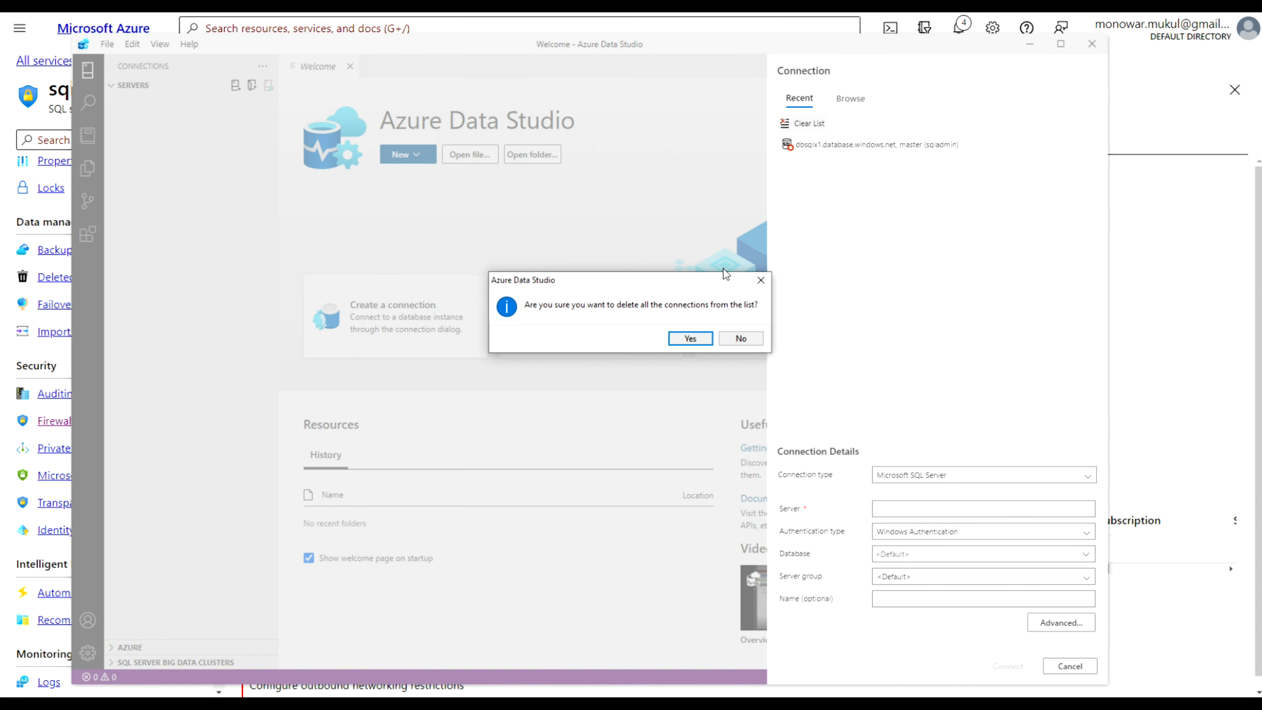
click(692, 338)
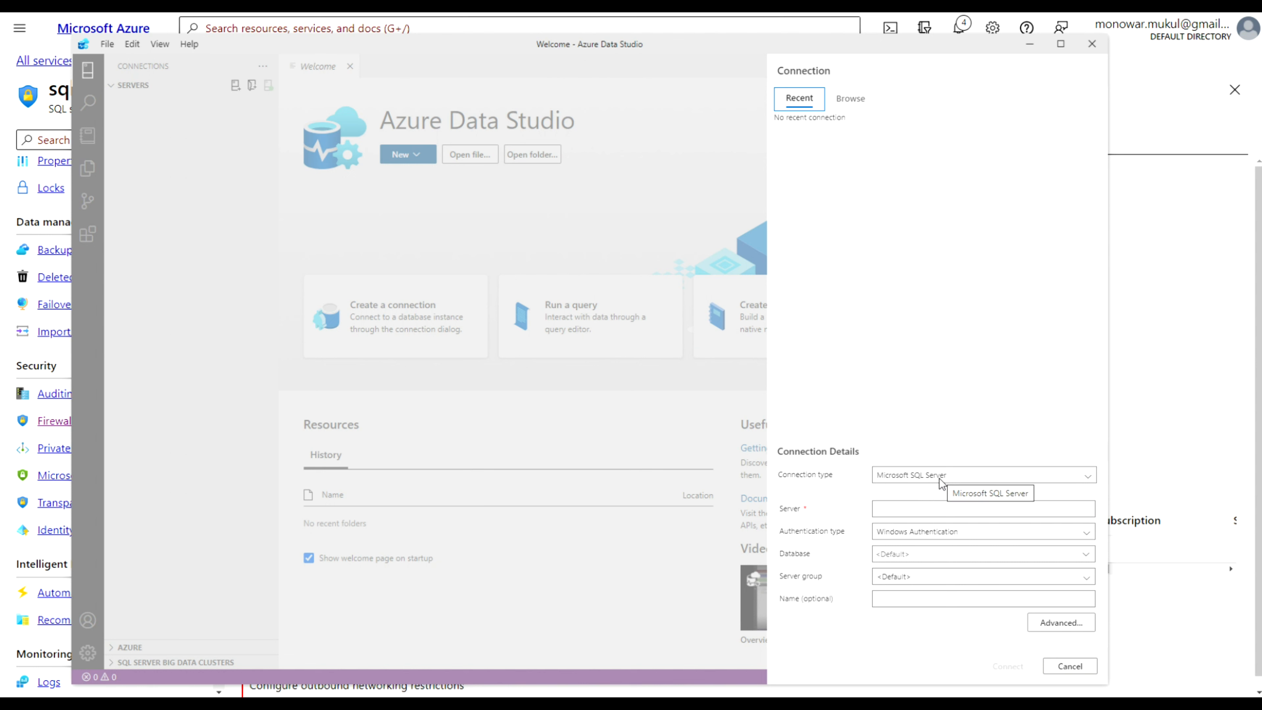
Go to the eaymd database overview in the portal and copy the sqldb03.database.windows.net server name
click(900, 514)
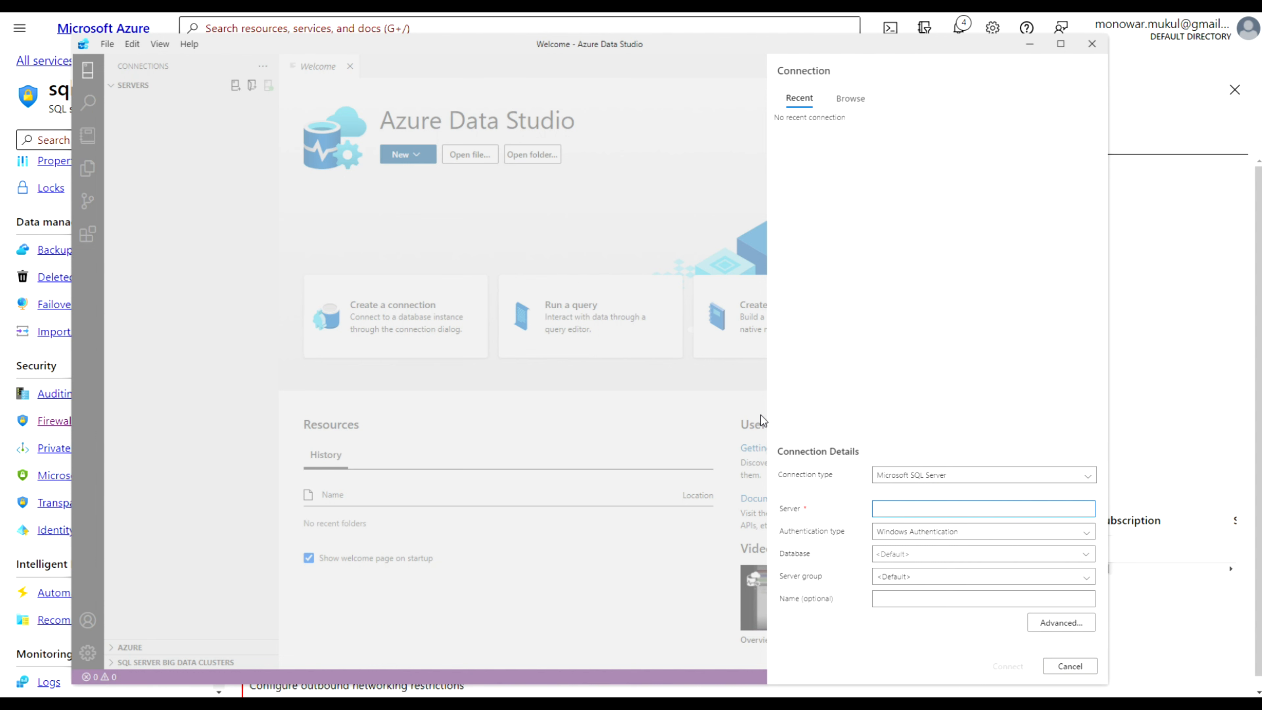
click(24, 207)
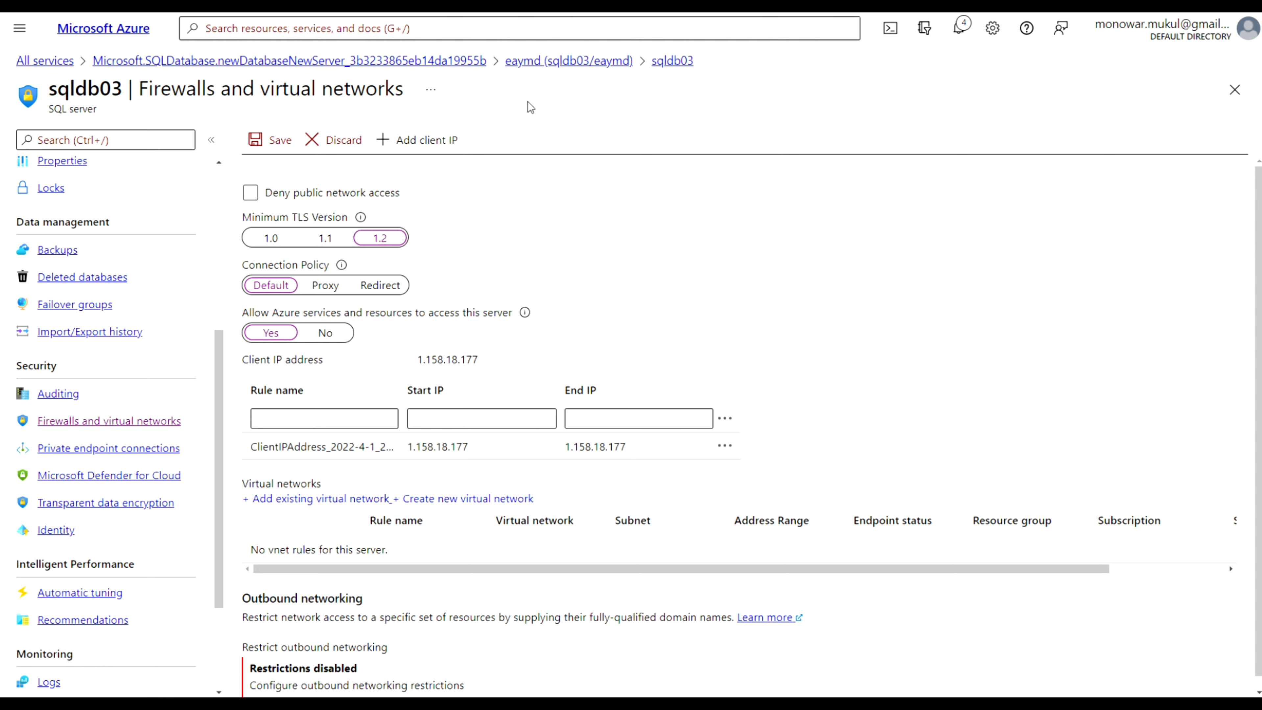
click(594, 62)
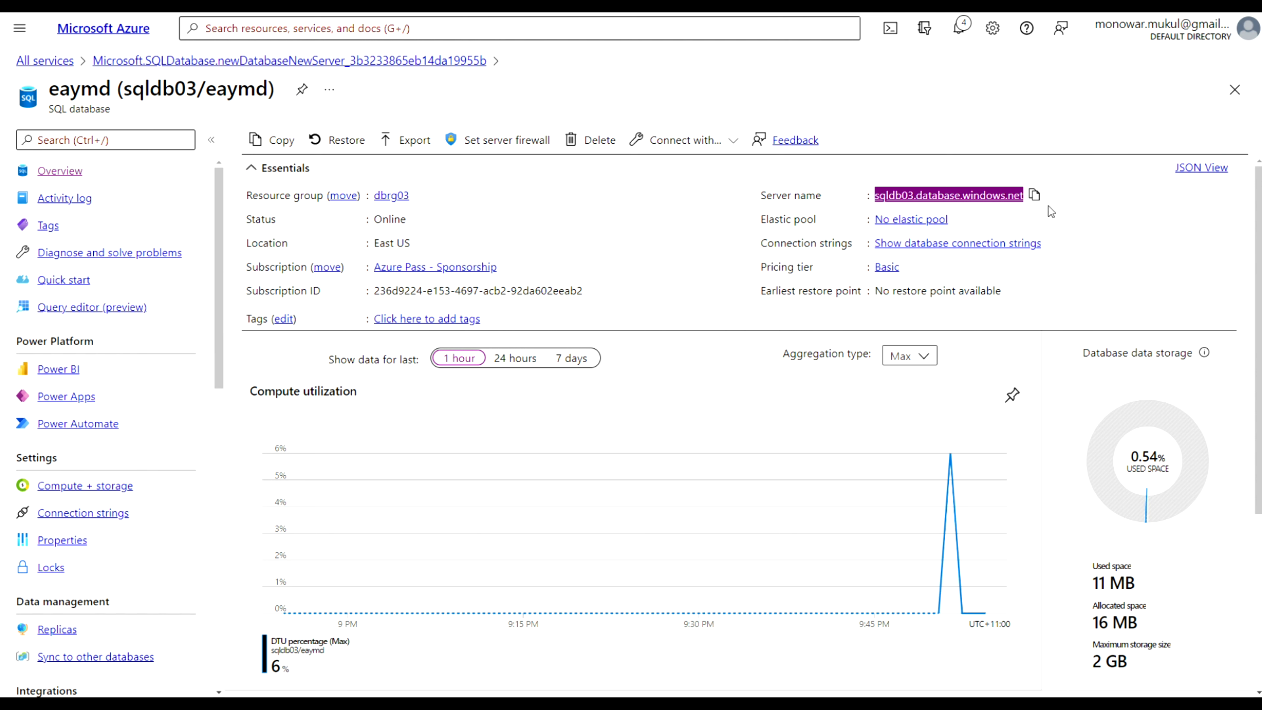
click(1034, 195)
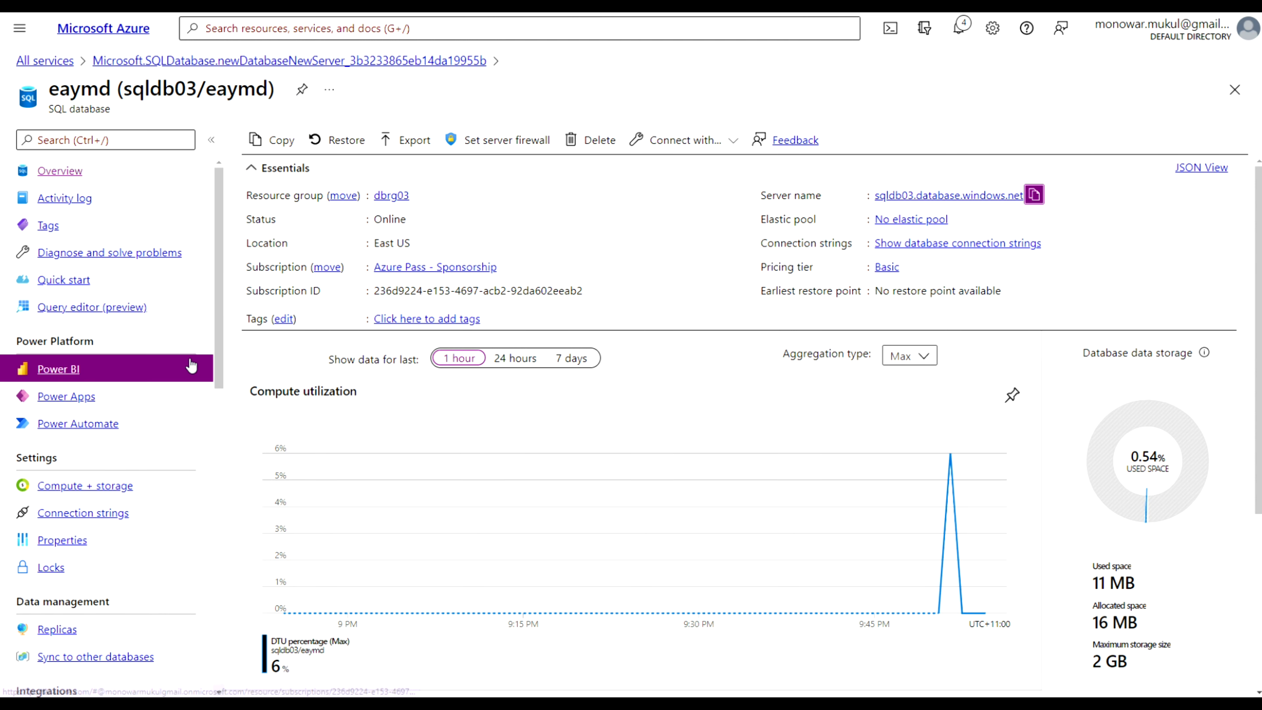
Paste the server name into the connection and set authentication type to SQL Login
key(alt+Tab)
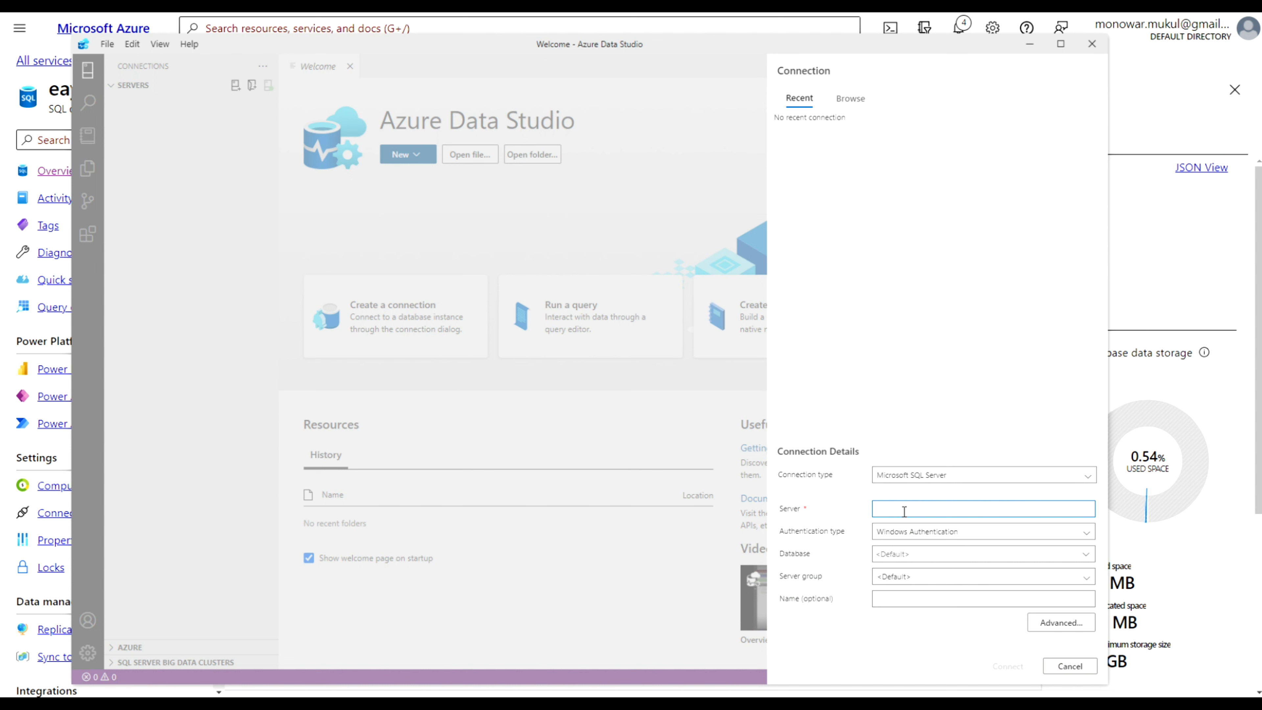
key(ctrl+v)
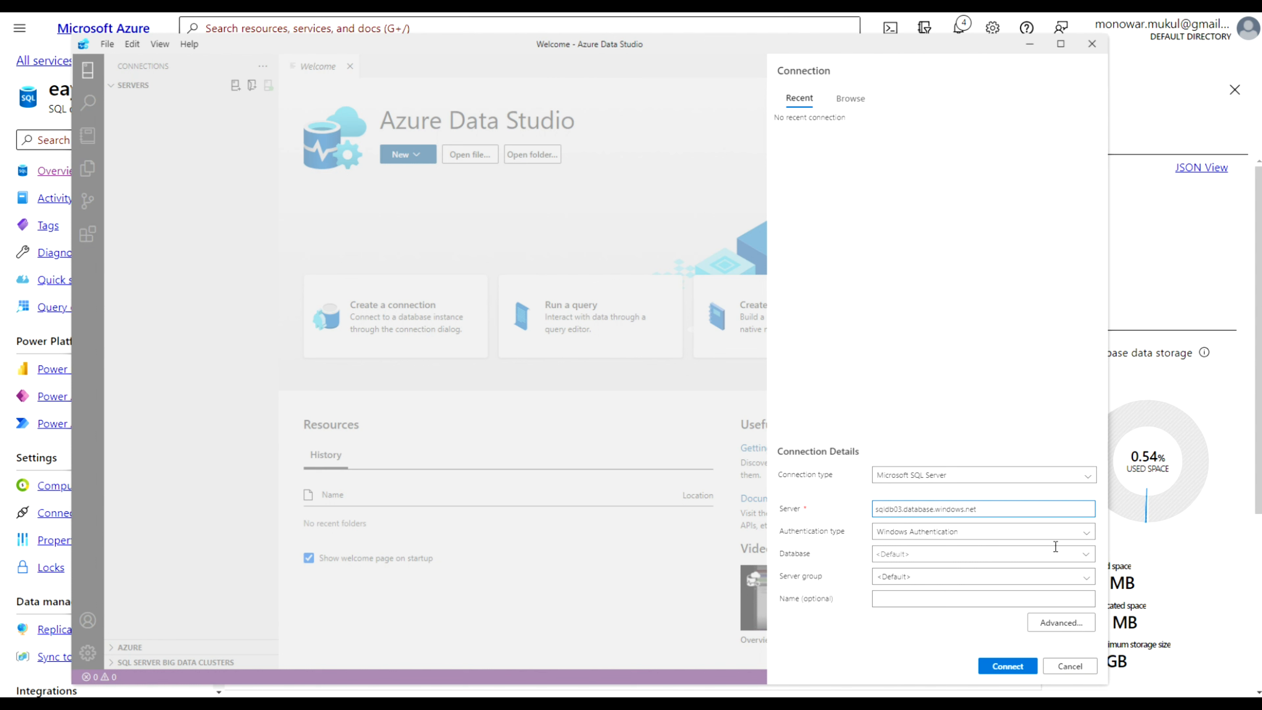
click(1088, 533)
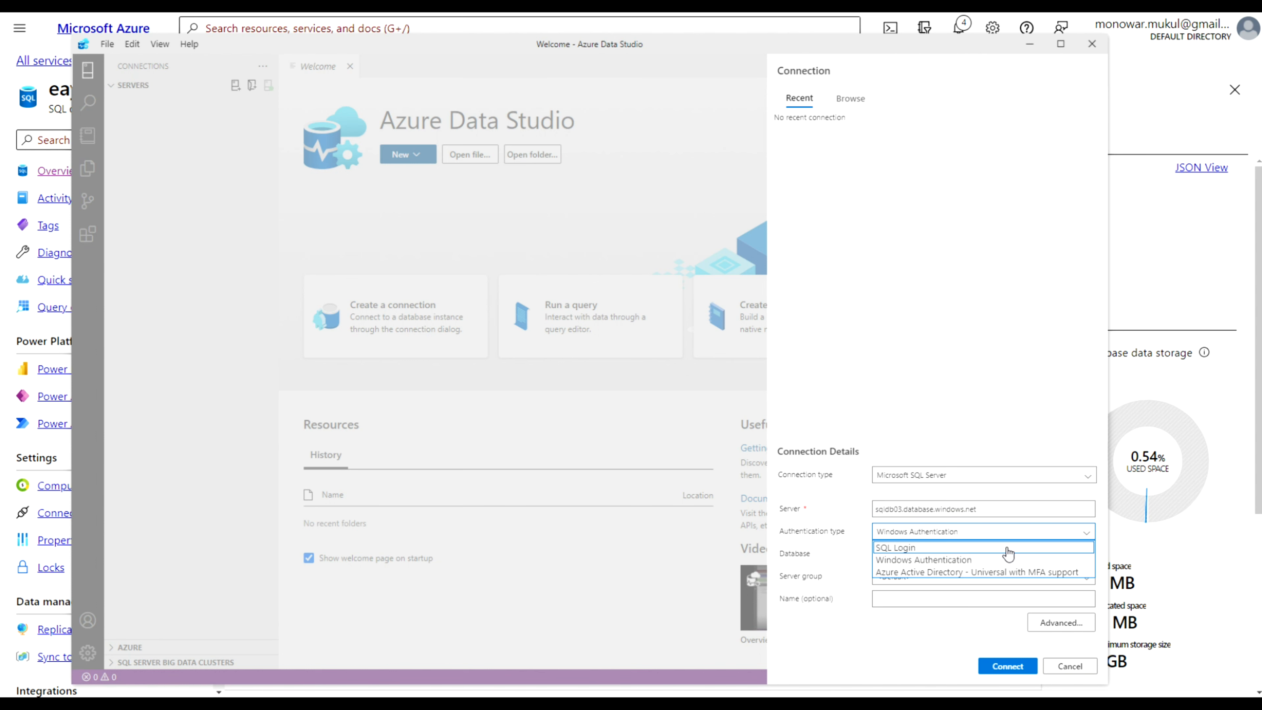
click(963, 548)
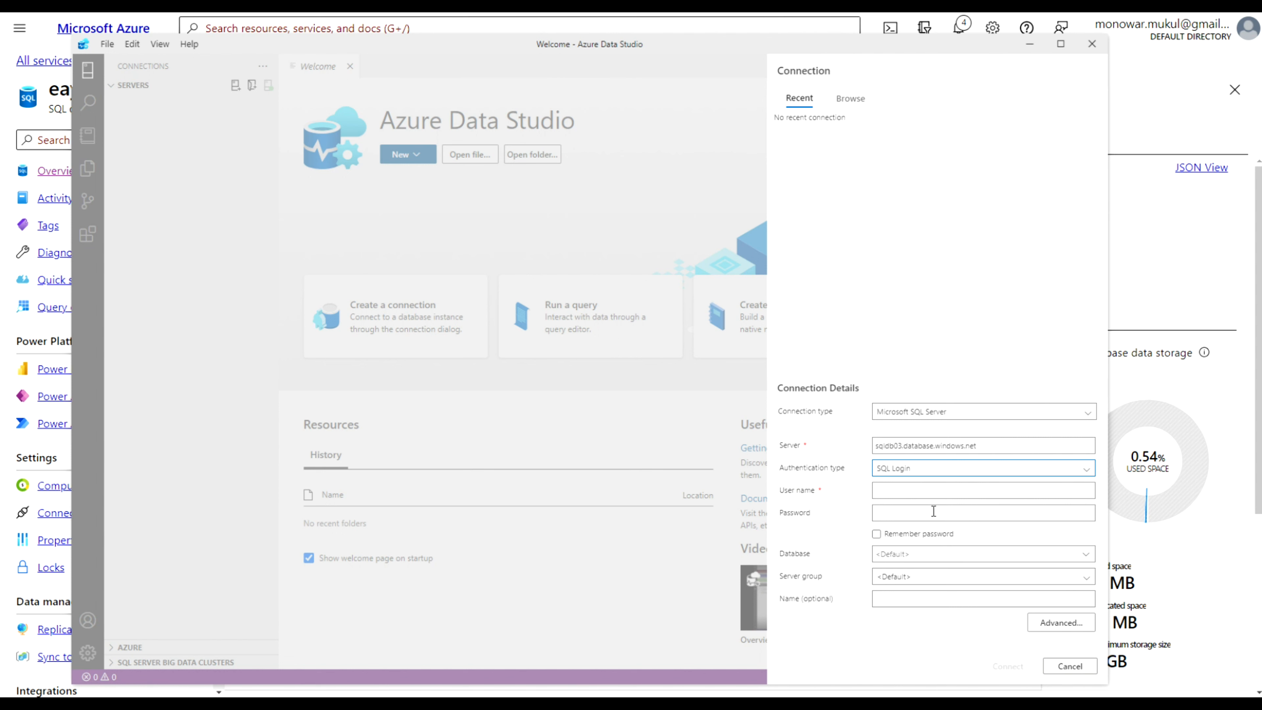
Enter azureadmin as the user name and type the account password
click(917, 491)
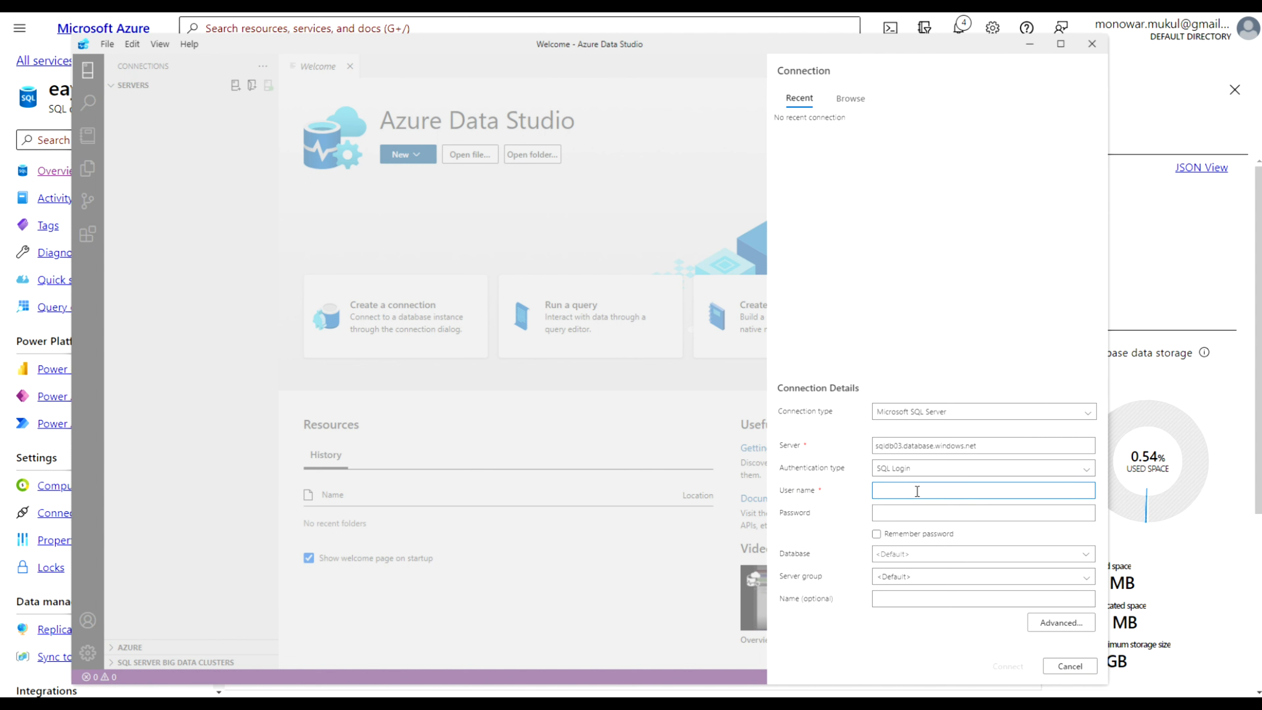
text(azure)
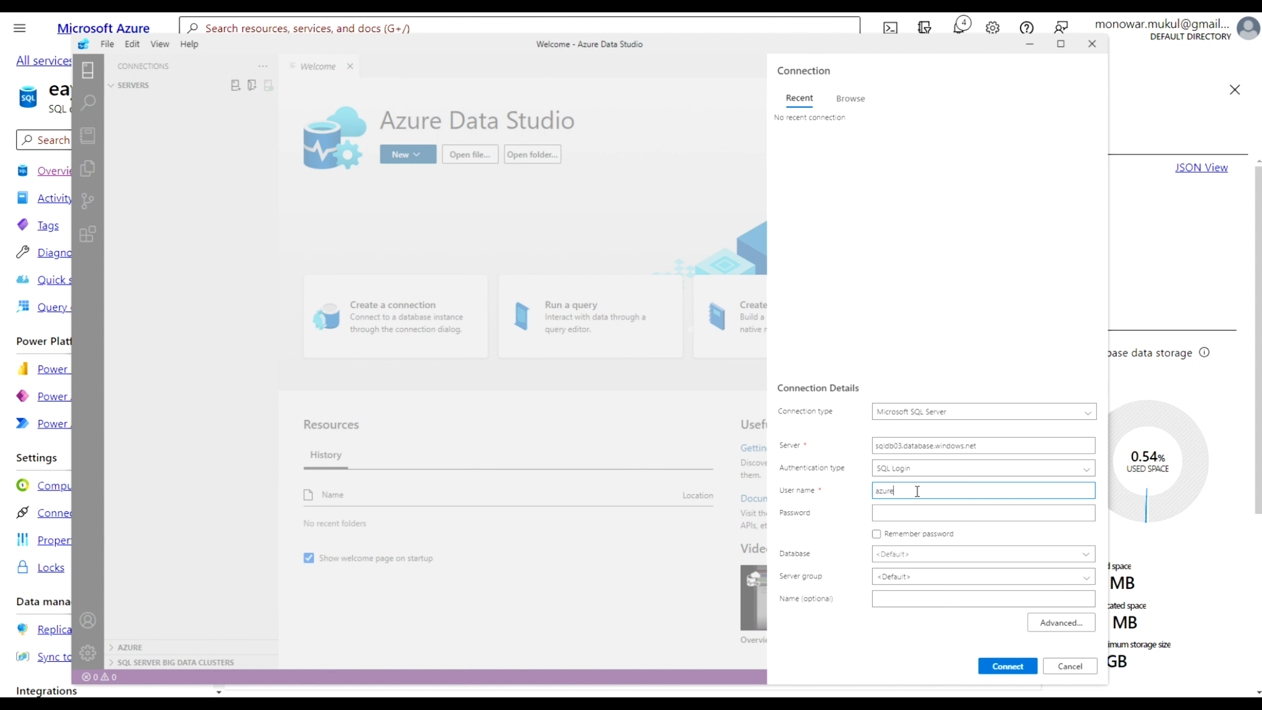
text(admin)
key(Tab)
text(•••••••)
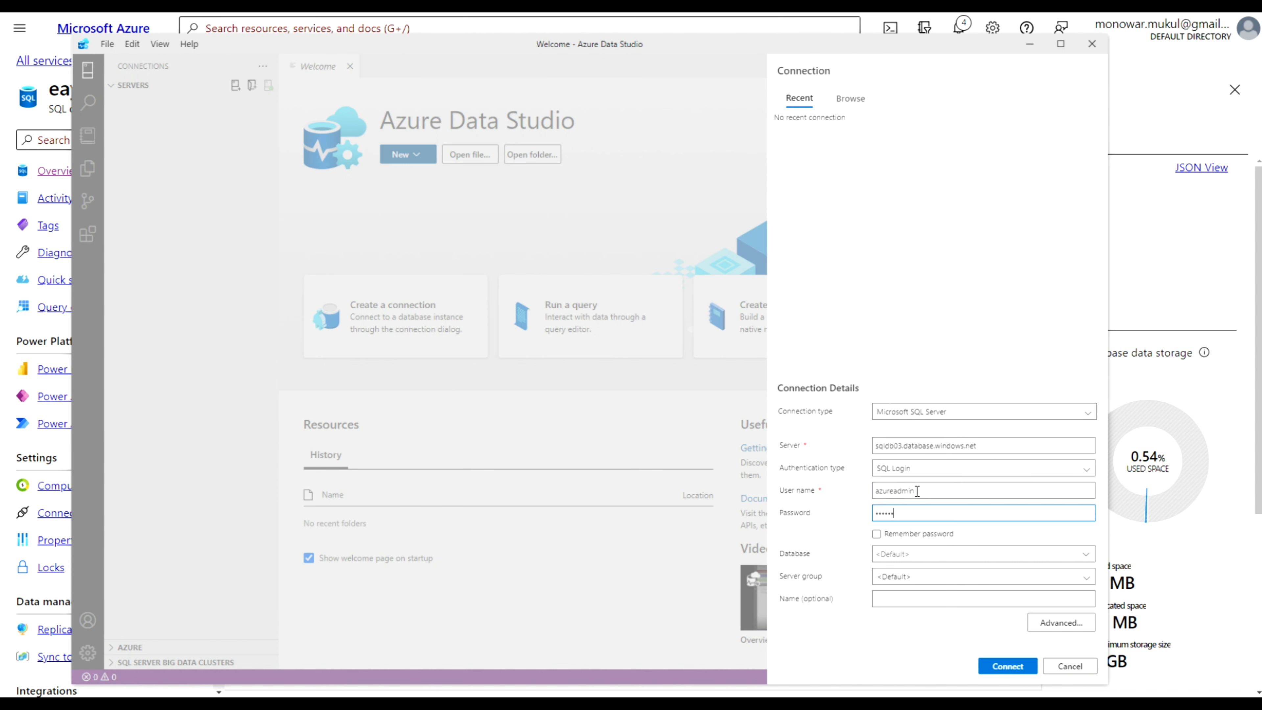
text(••••••••)
Choose the master database and connect to the server
click(1087, 554)
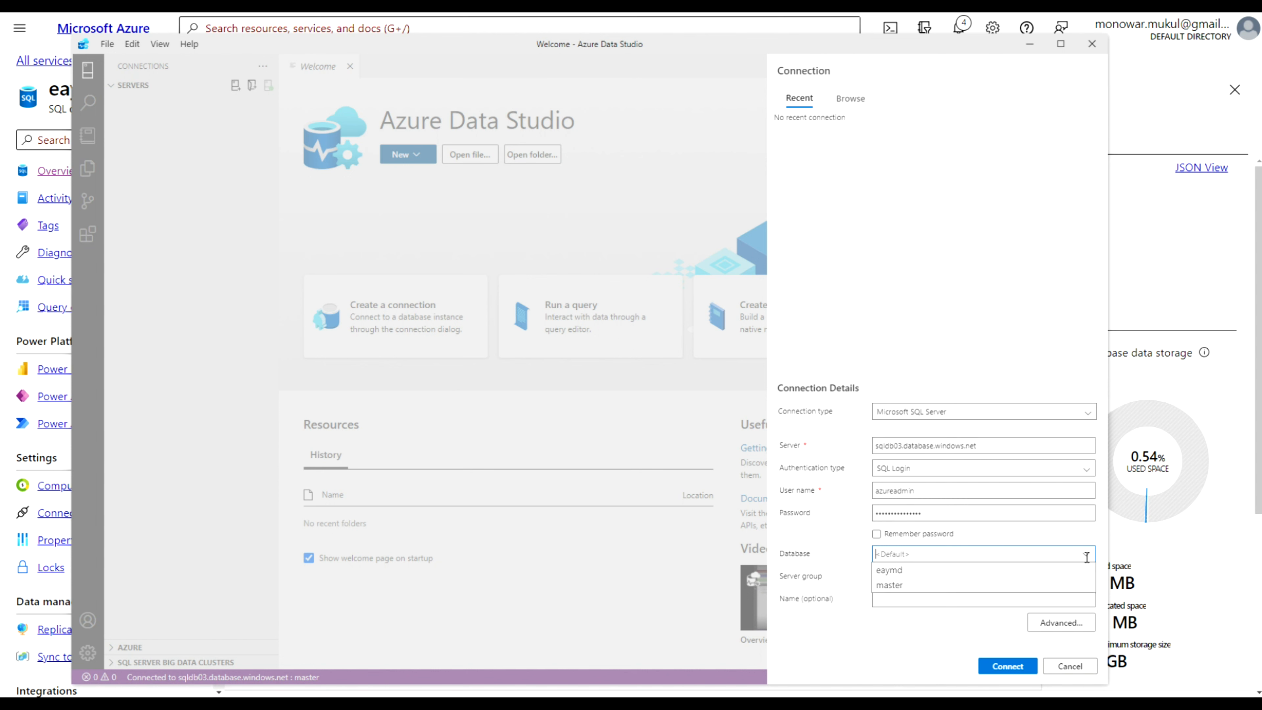
click(933, 584)
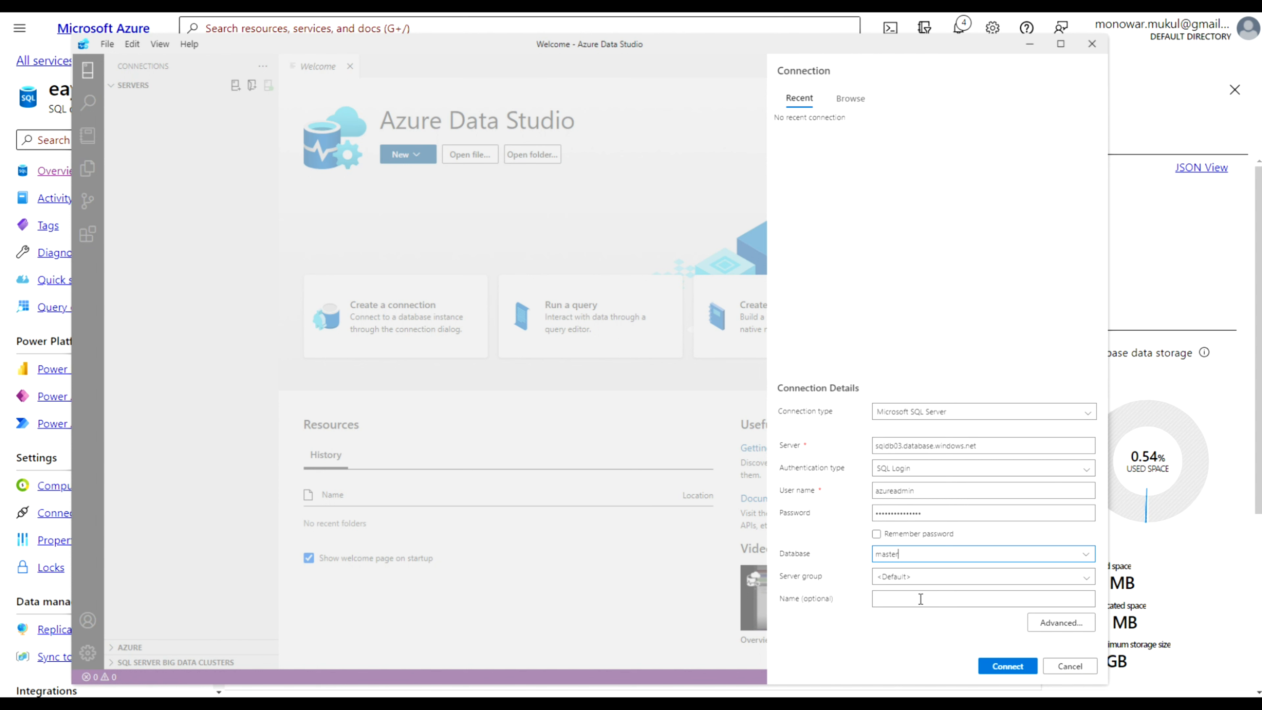
click(1013, 666)
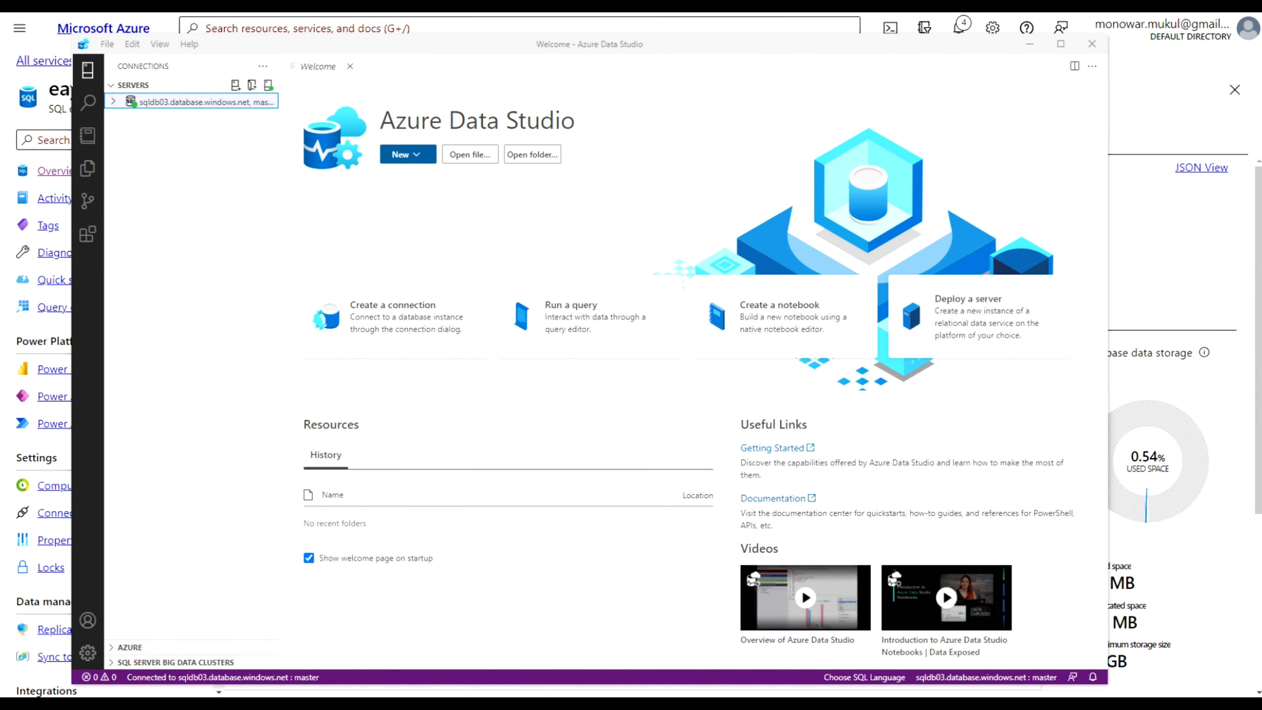
Expand the server, its Databases folder, the eaymd database and its Tables folder
double_click(115, 103)
click(115, 103)
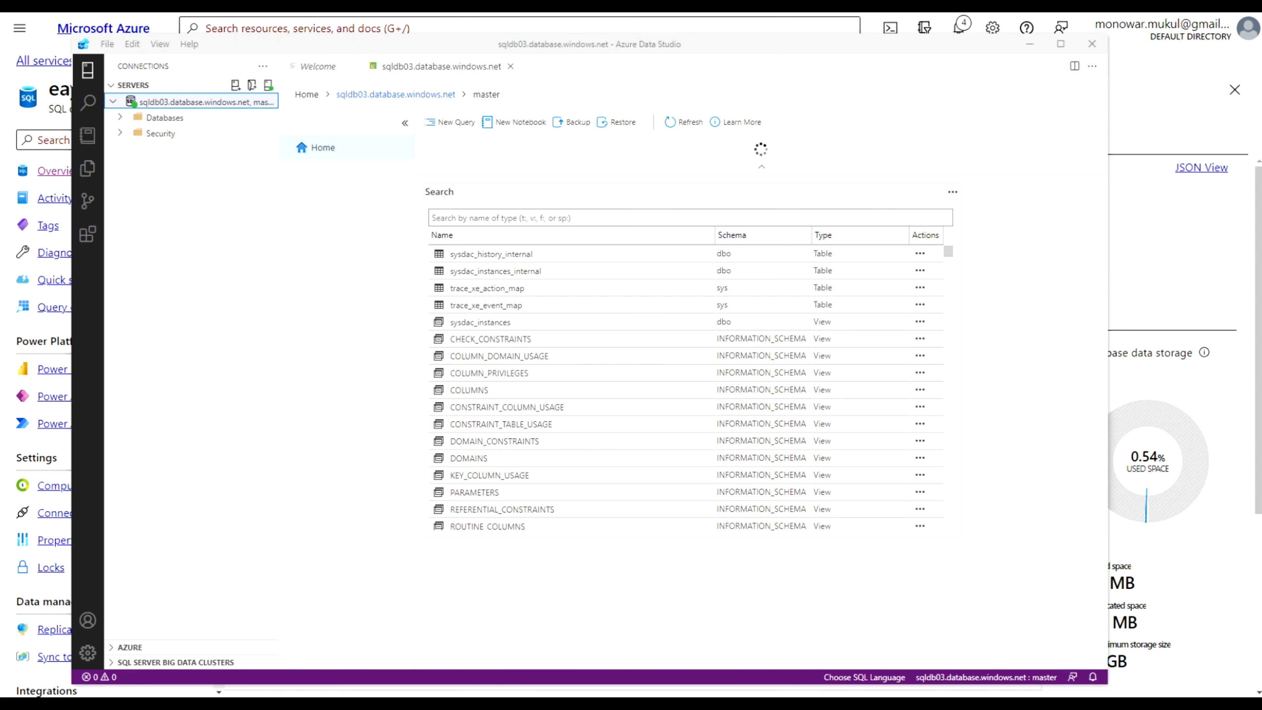
click(119, 118)
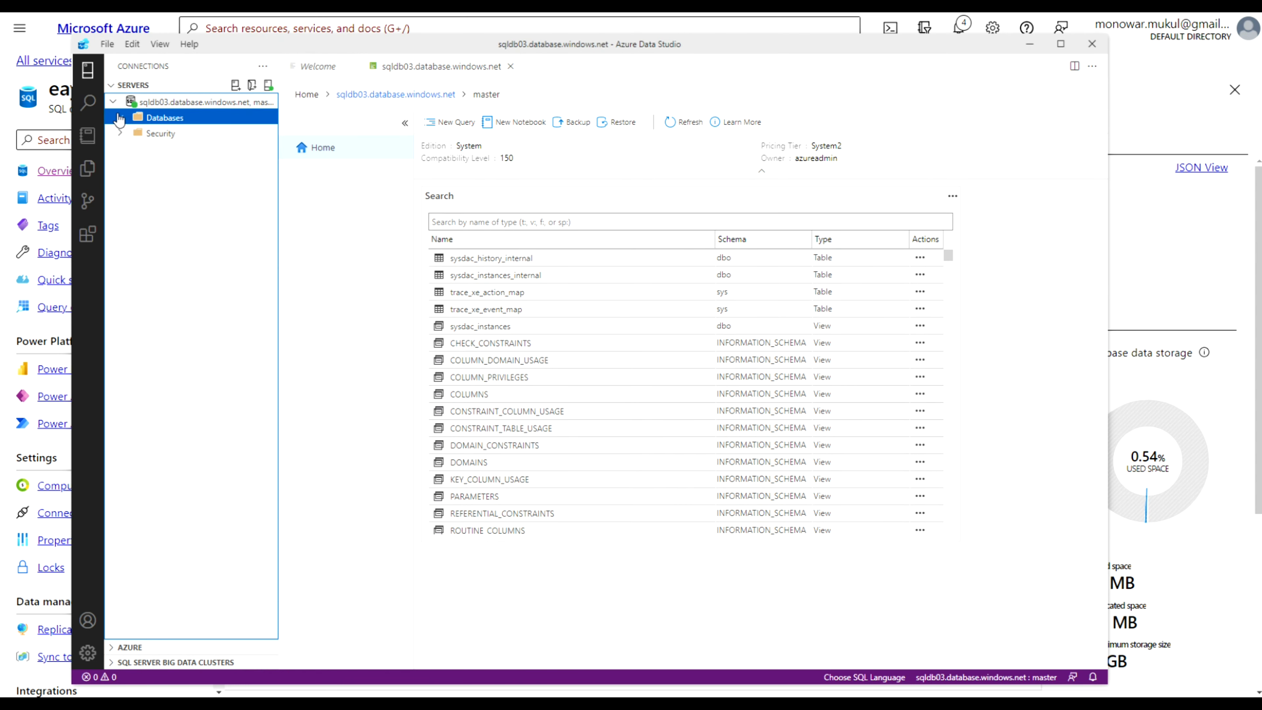
click(119, 118)
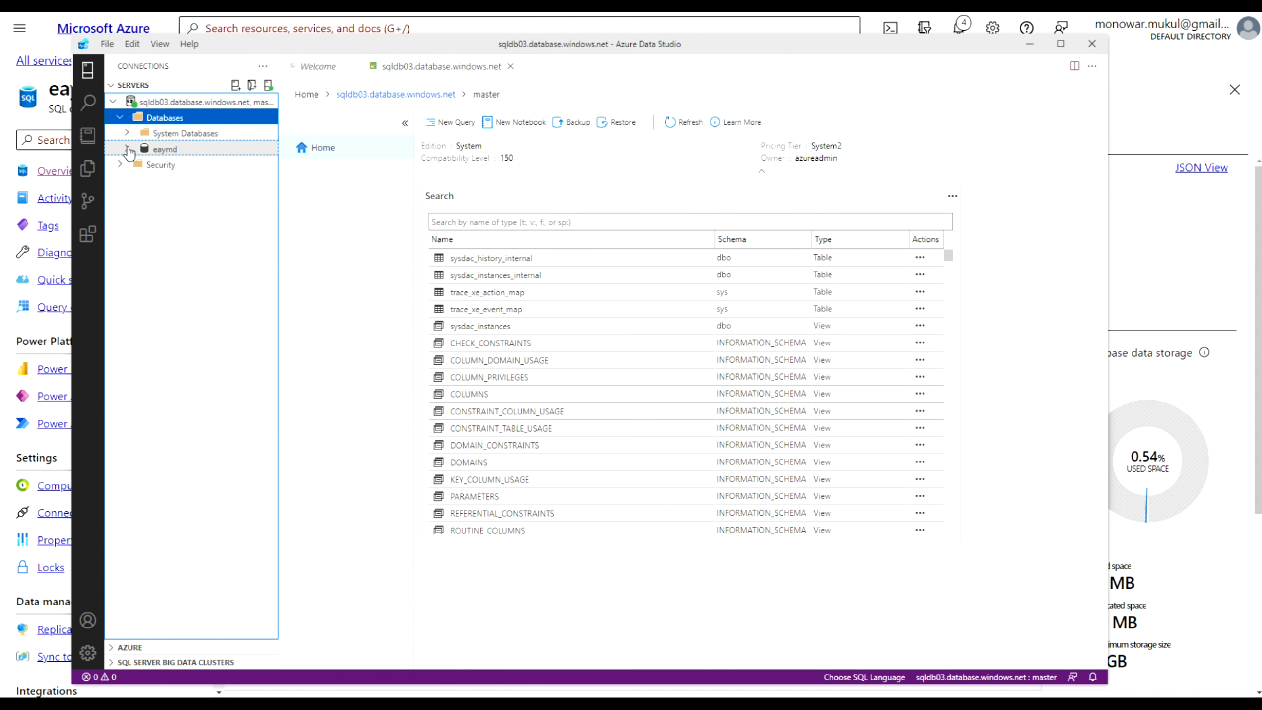
click(128, 151)
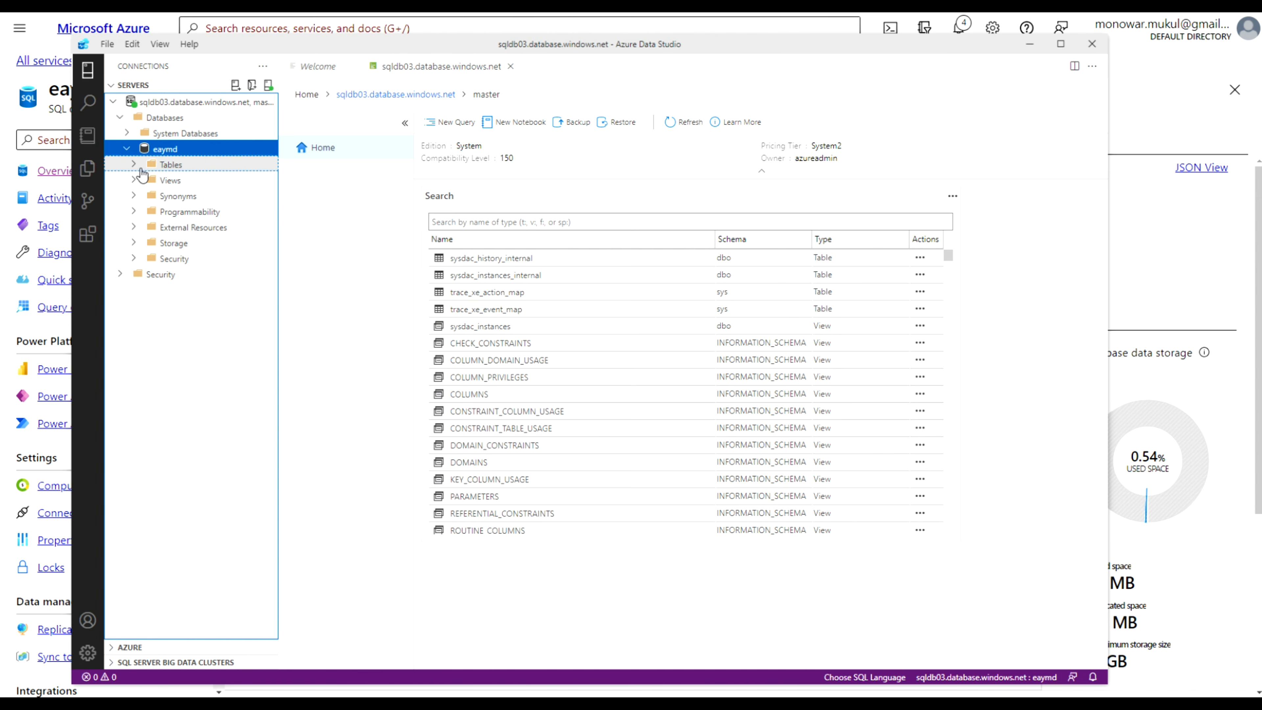
click(134, 167)
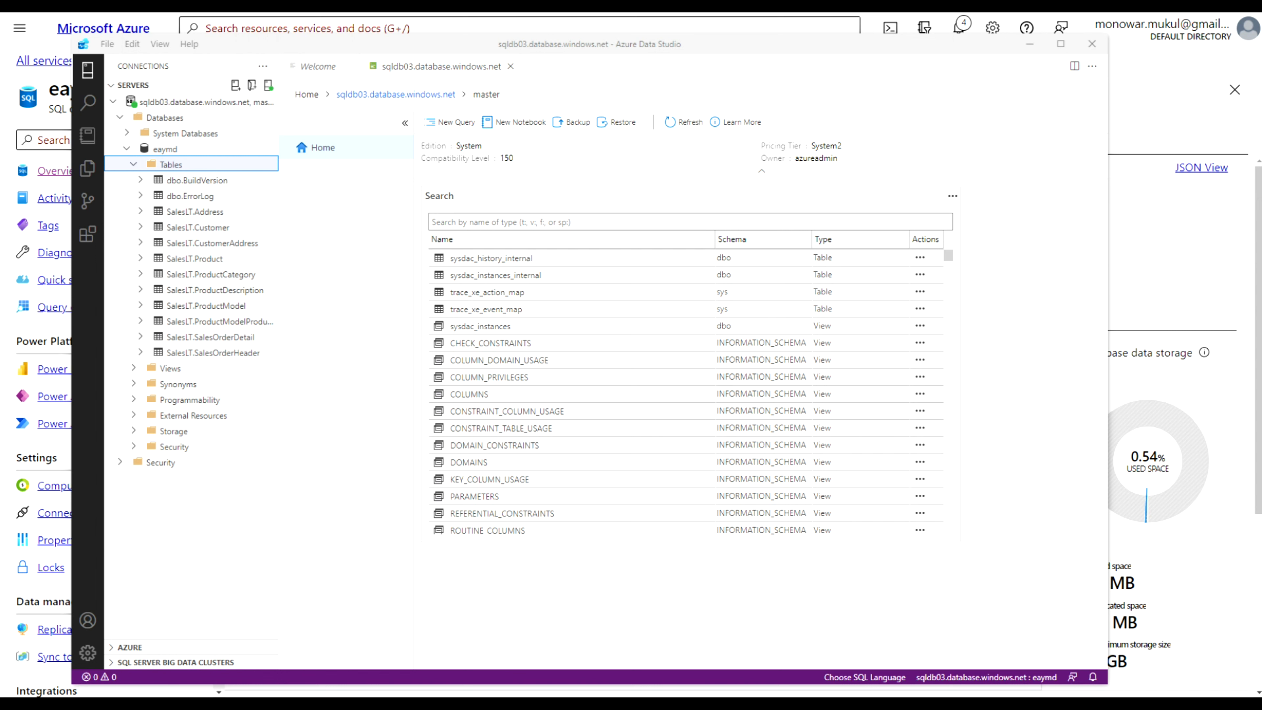
Create a new notebook and add a text cell reading 'Top Ten Customers by Order SubTotal'
click(89, 142)
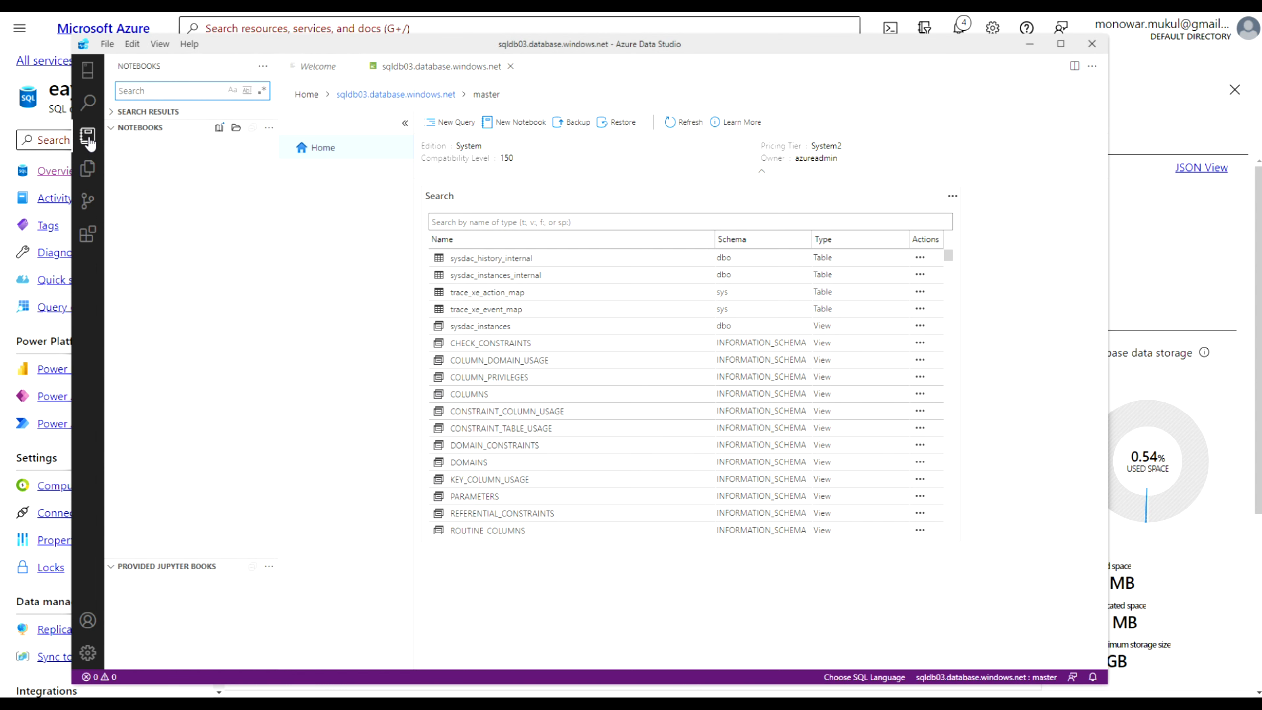
click(518, 124)
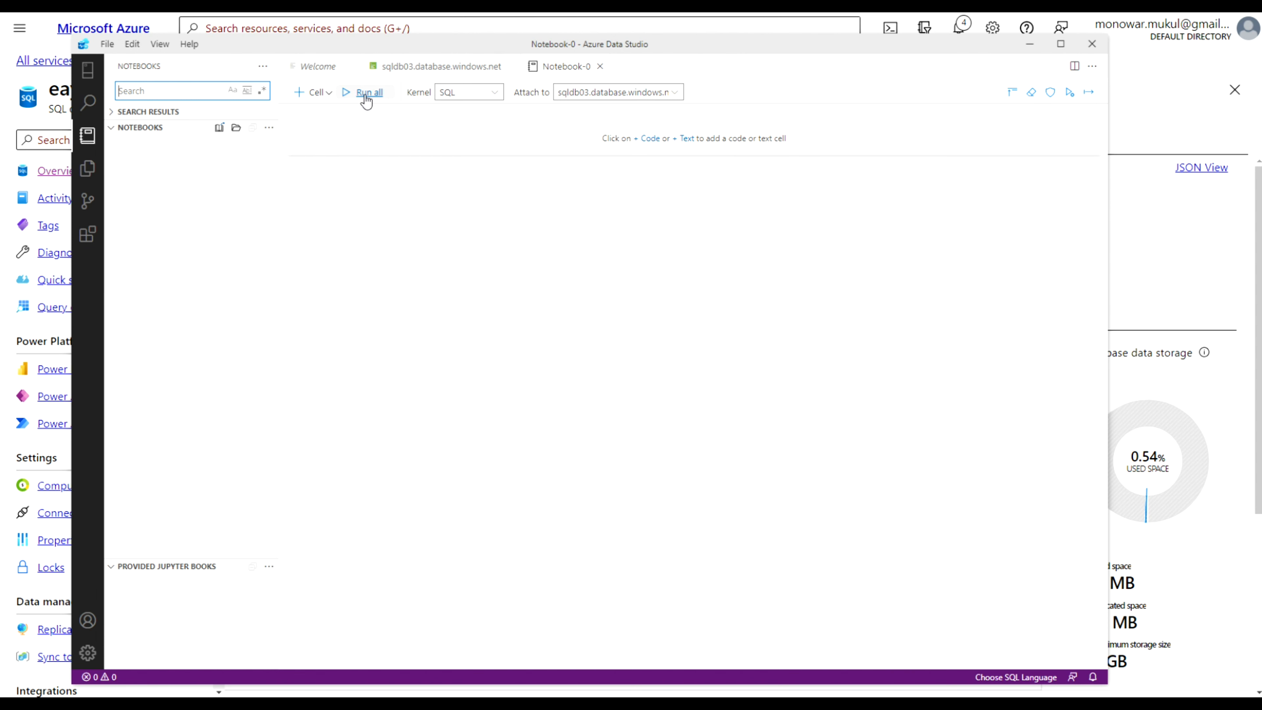
click(330, 93)
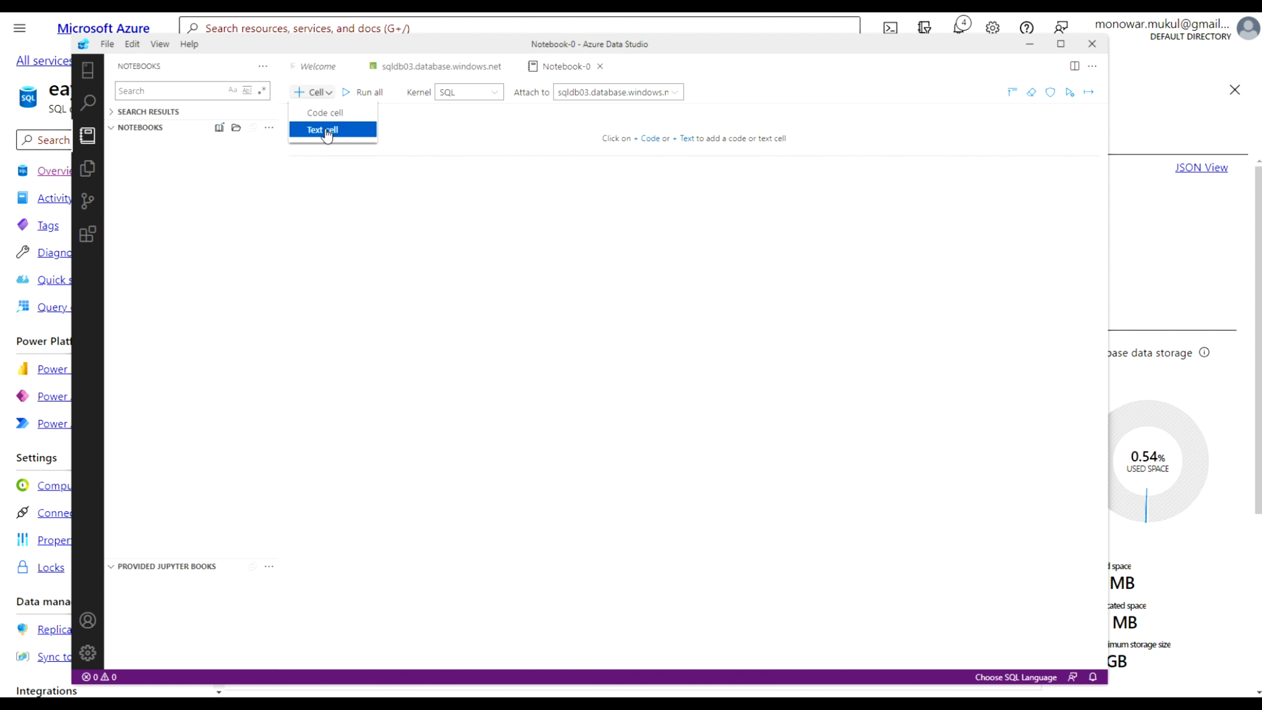
click(686, 140)
click(687, 142)
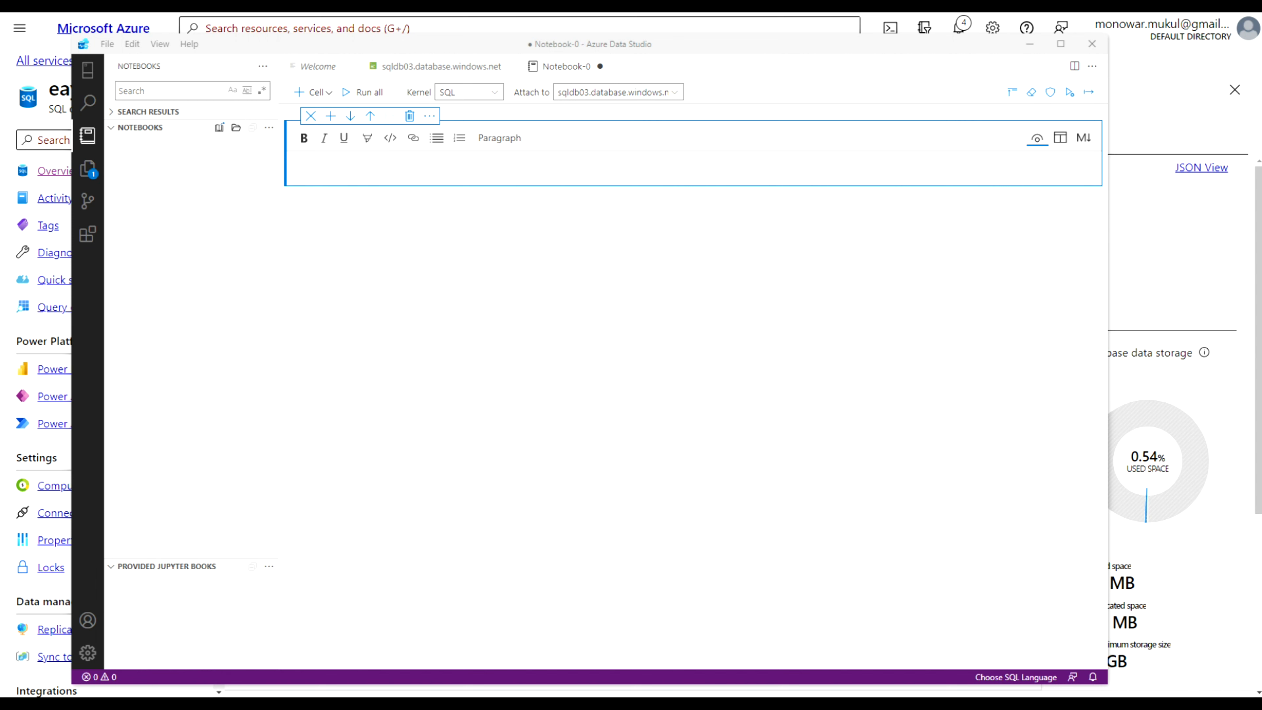
click(343, 169)
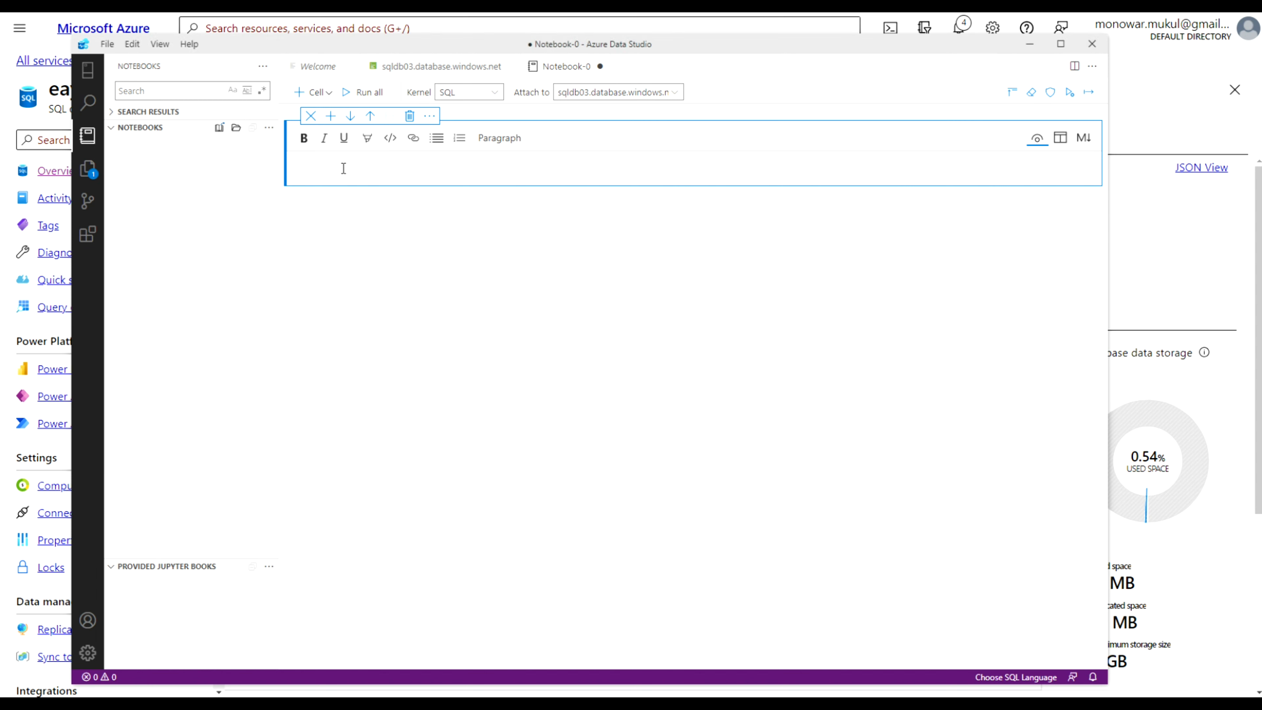
key(ctrl+v)
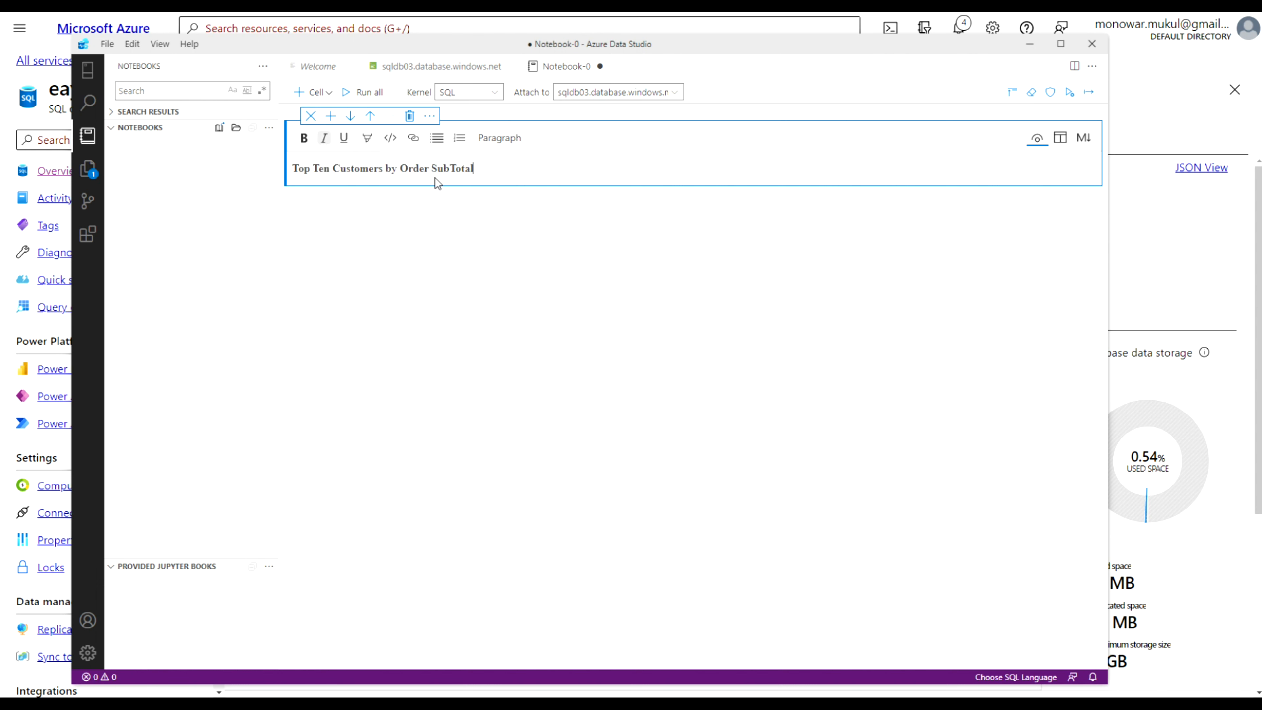
click(544, 197)
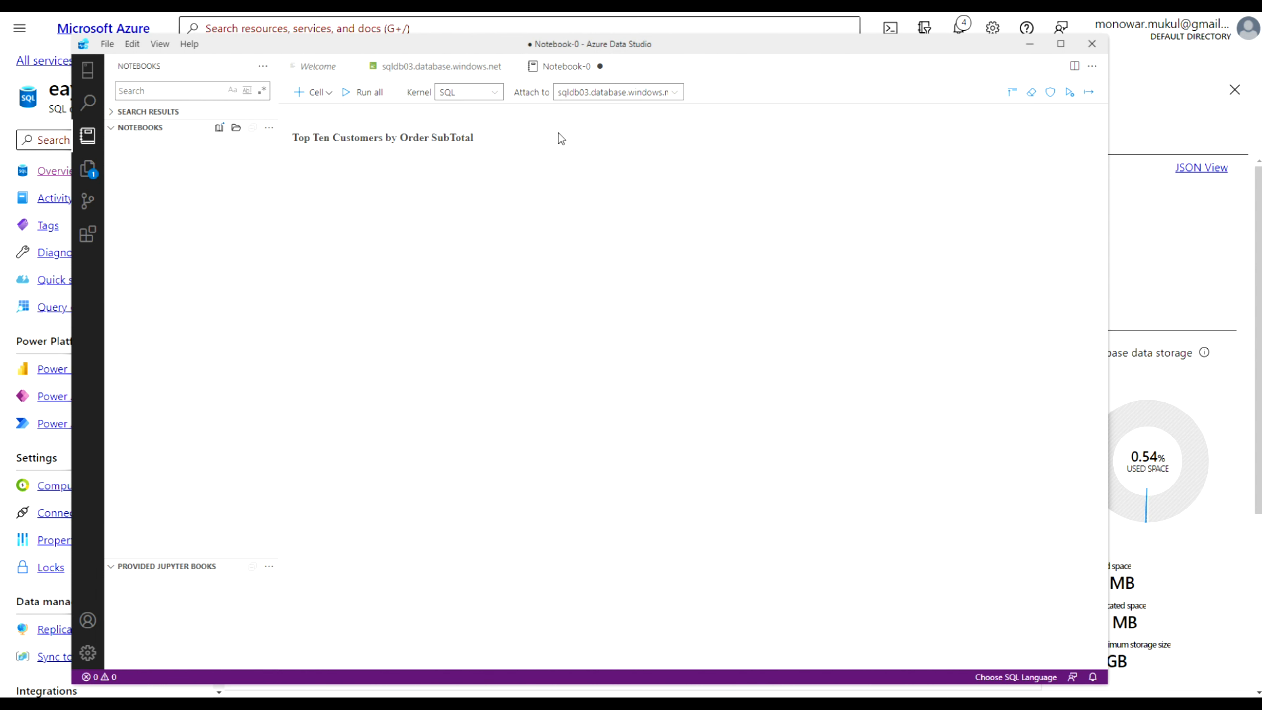
Add a code cell with the query selecting the top 10 customers by summed SubTotal from SalesLT tables
click(329, 92)
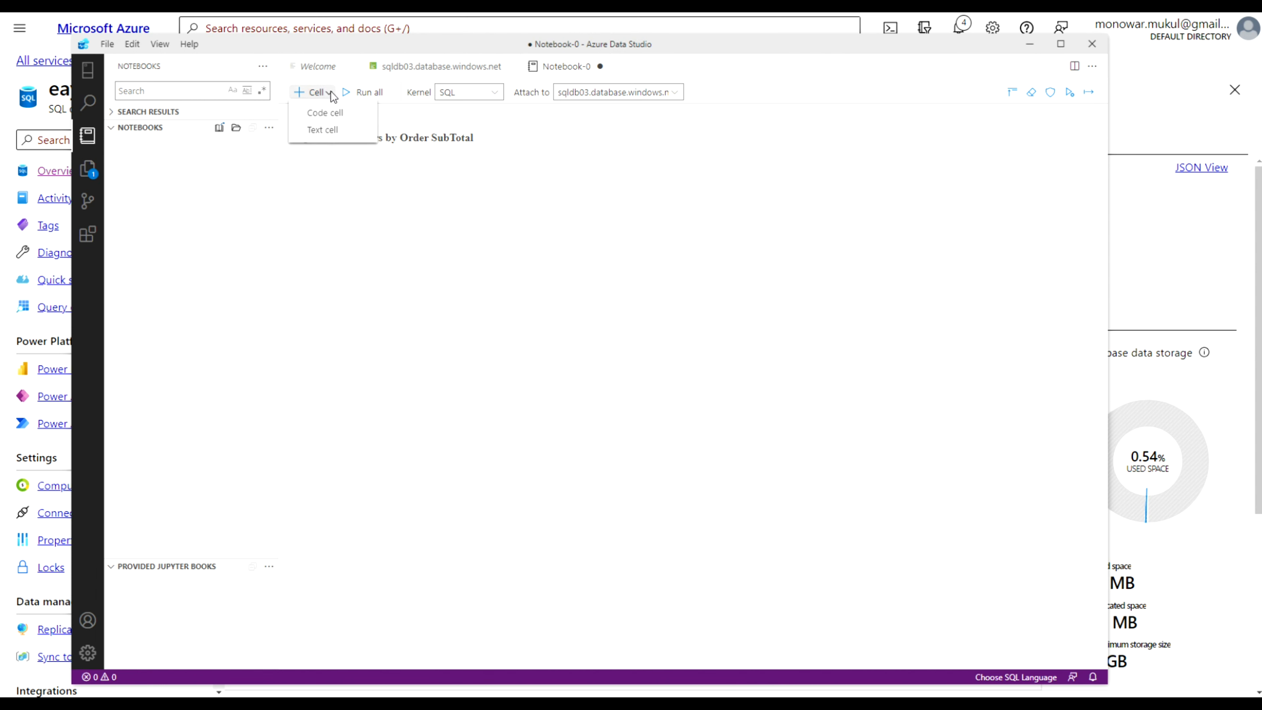
click(325, 114)
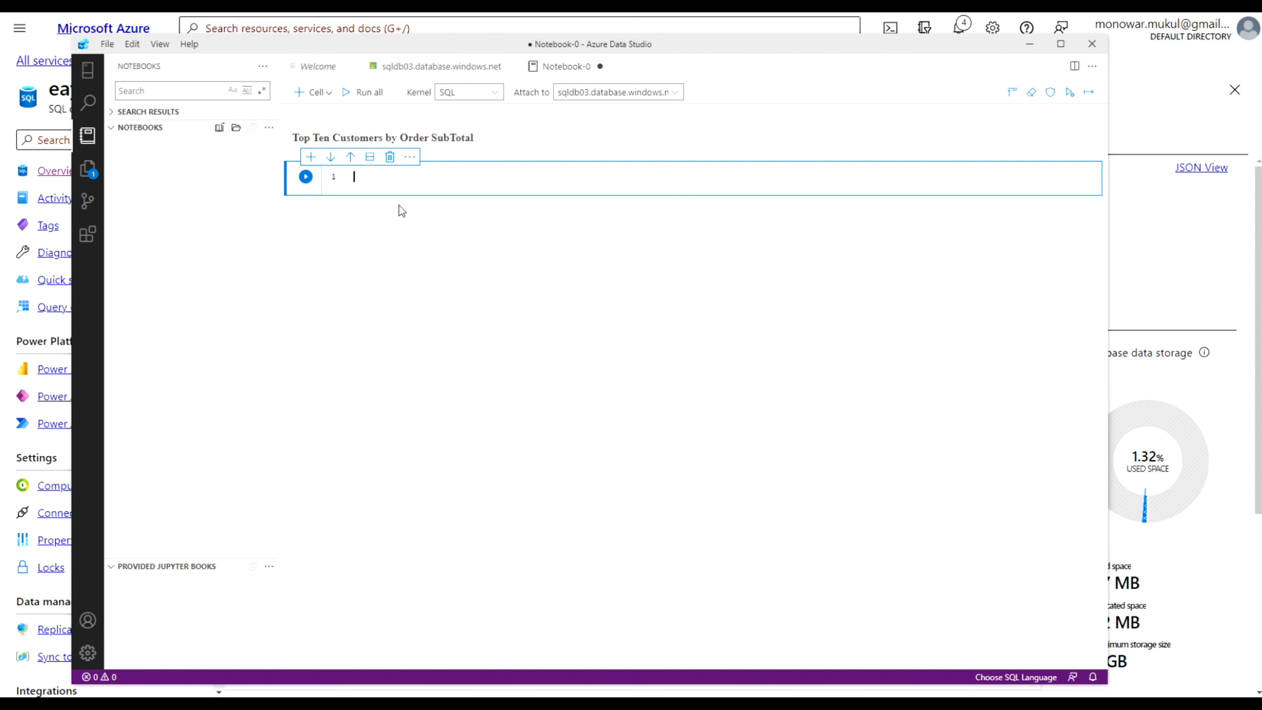
key(ctrl+v)
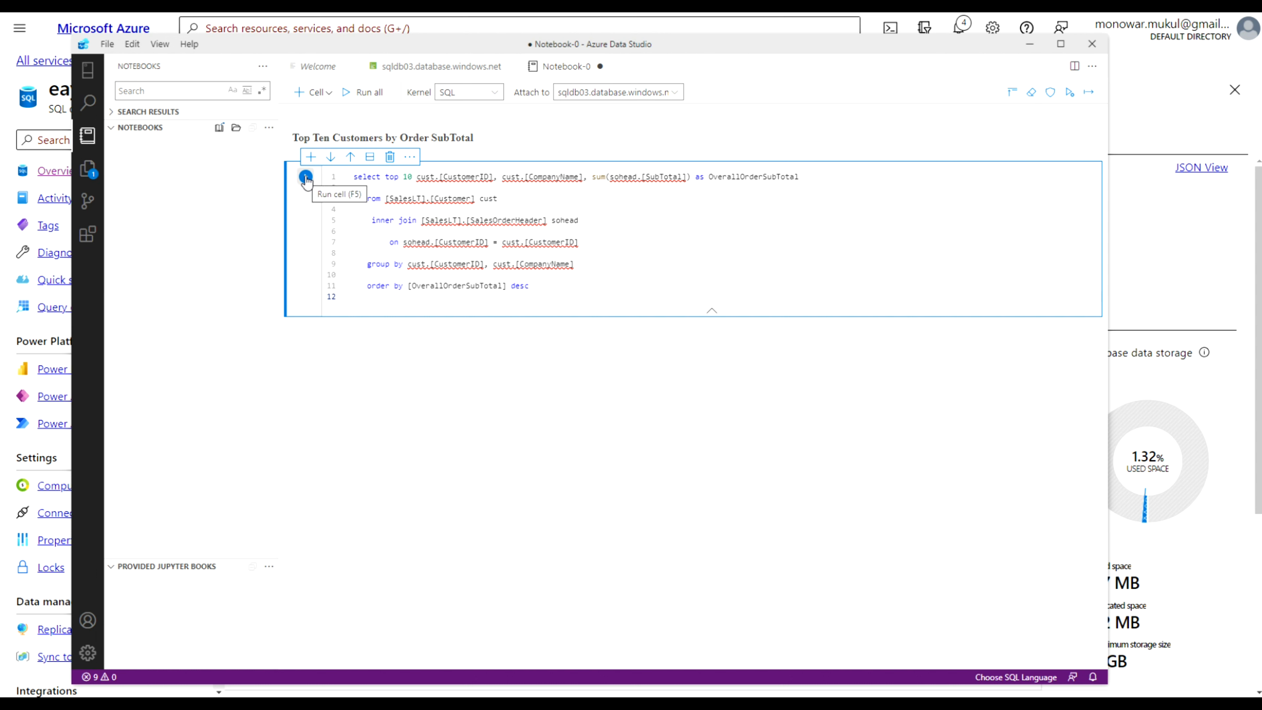
Run the top ten customers by order SubTotal query cell
click(312, 158)
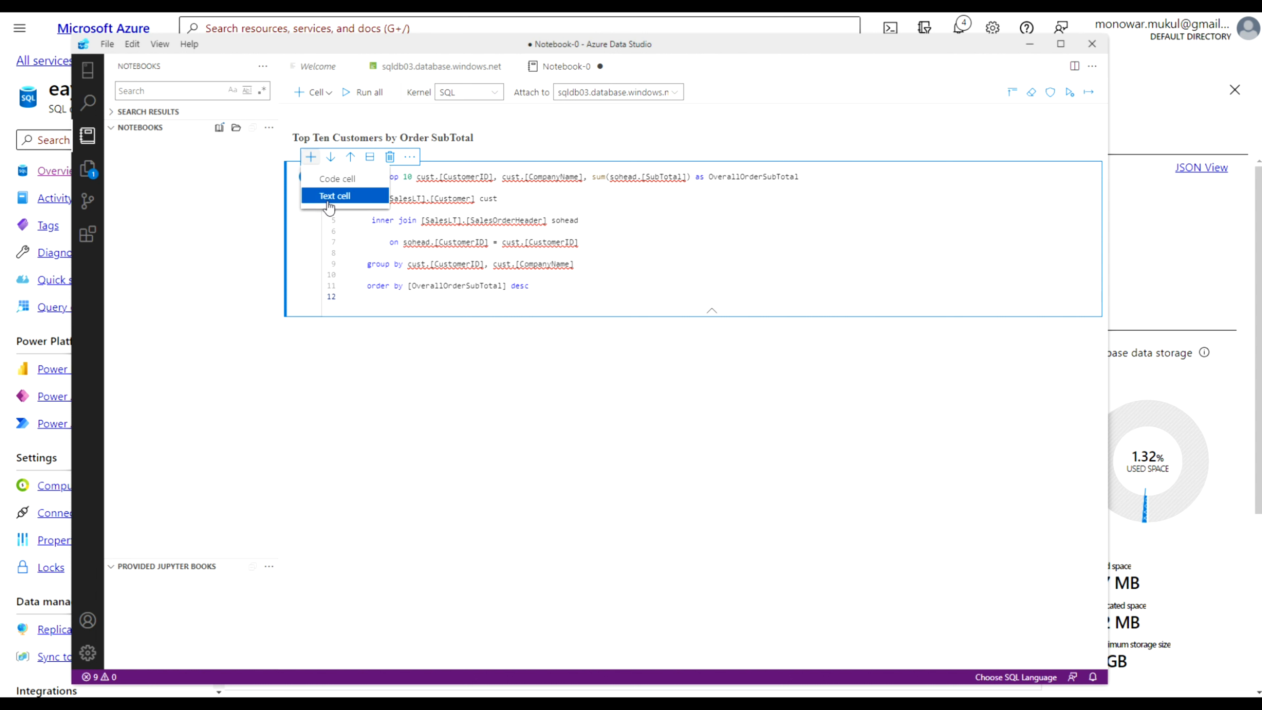
click(296, 210)
click(303, 178)
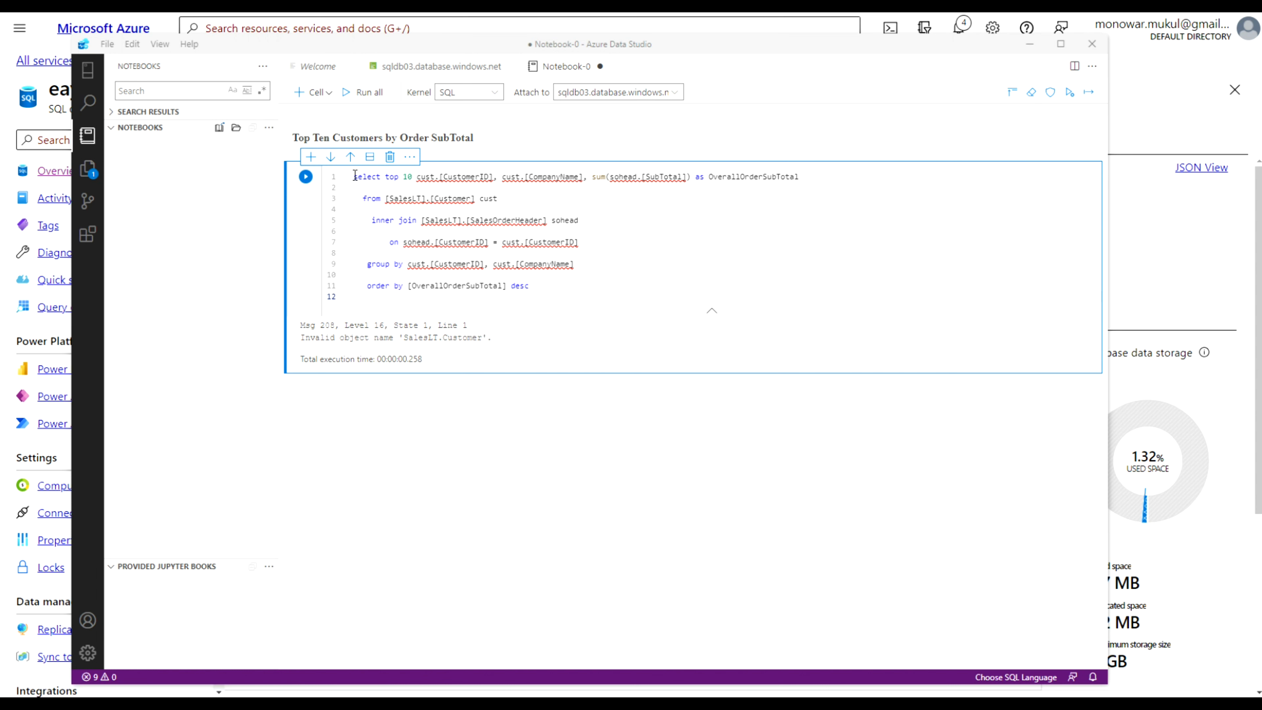
Add a code cell, paste the top 10 product categories by ordered quantity query into it, and run it
click(312, 157)
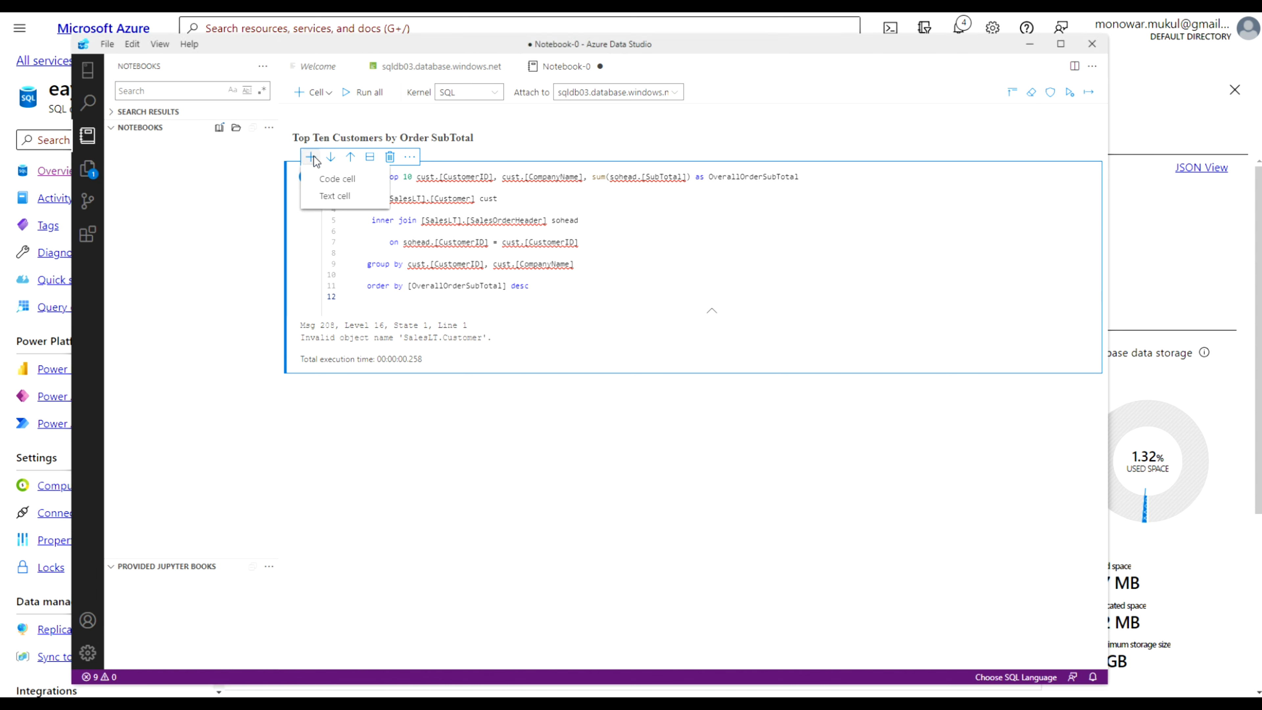
click(330, 179)
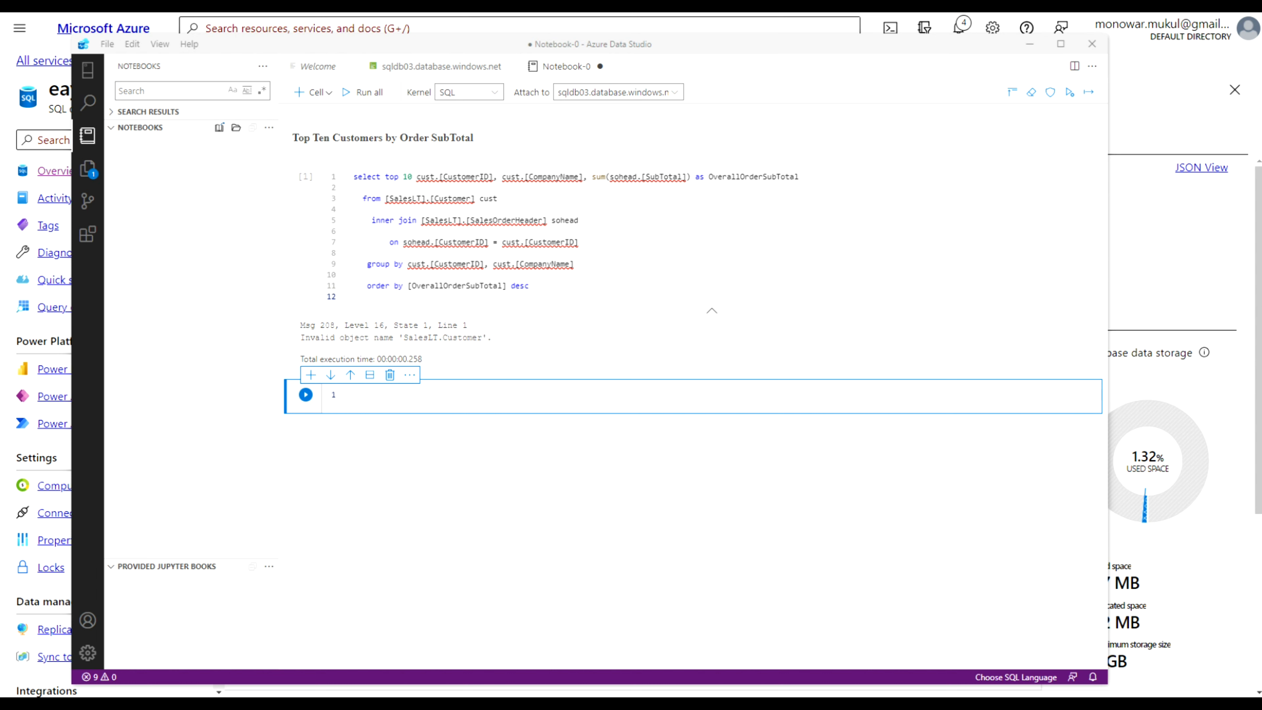
click(408, 400)
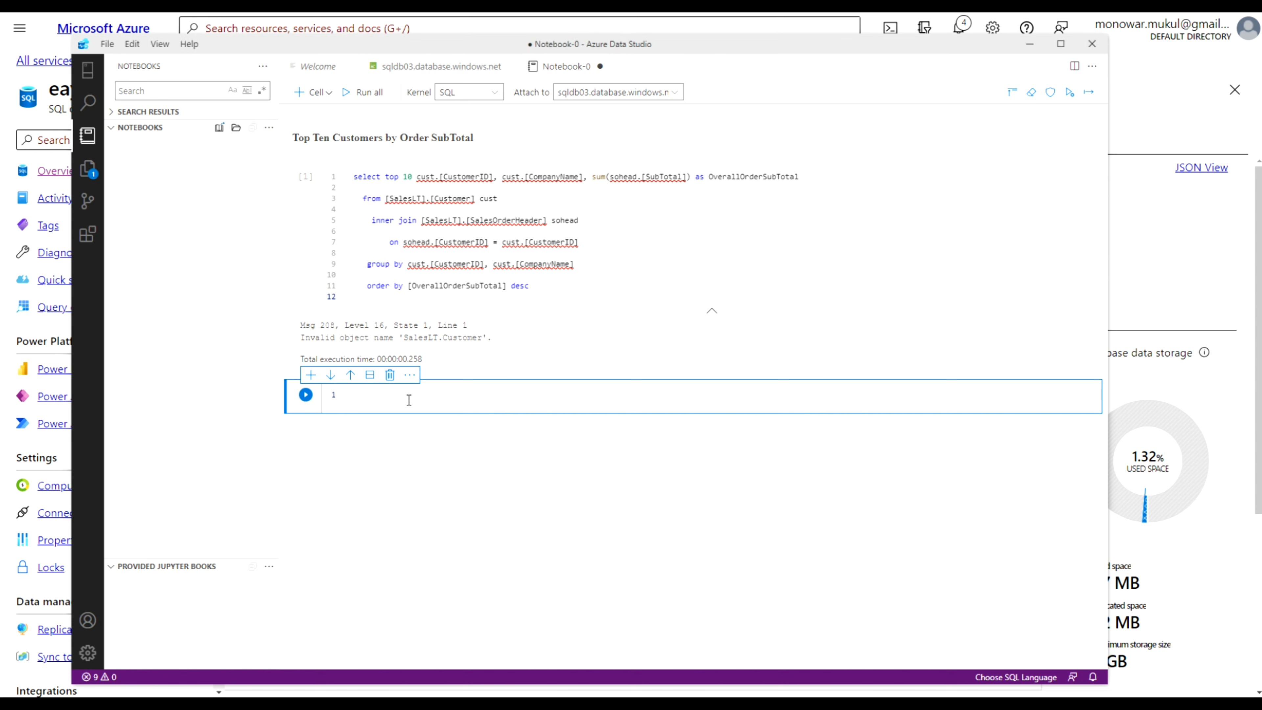
text(select top 10 cat.[Name] as ProductCategory, sum(detail.[OrderQty]) as OrderedQuantity      from salesLT.[ProductCategory] cat         inner join saleslt.[Product] prod            on prod.[ProductCategoryID] = cat.[ProductCategoryID]         inner join salesLT.[SalesOrderDetail] detail            on detail.[ProductID] = prod.[ProductID]      group by cat.[name]      order by [OrderedQuantity] desc)
click(305, 395)
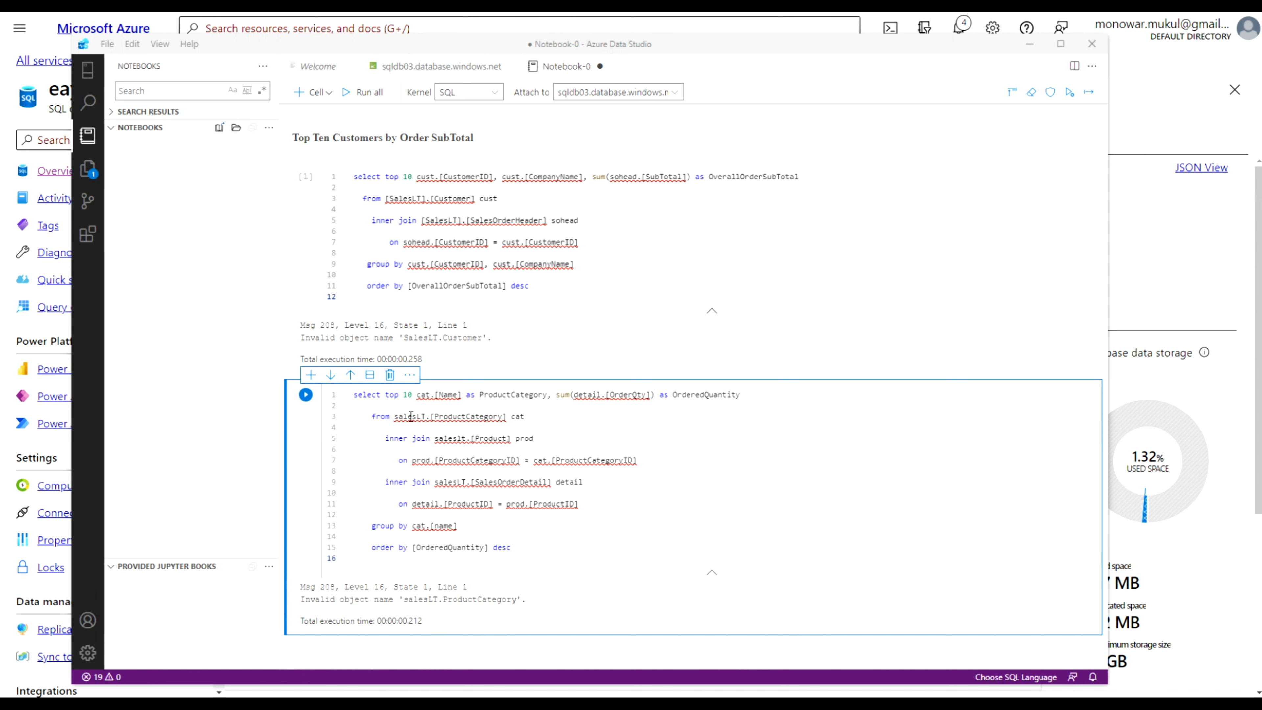
Delete the product categories query cell
click(390, 375)
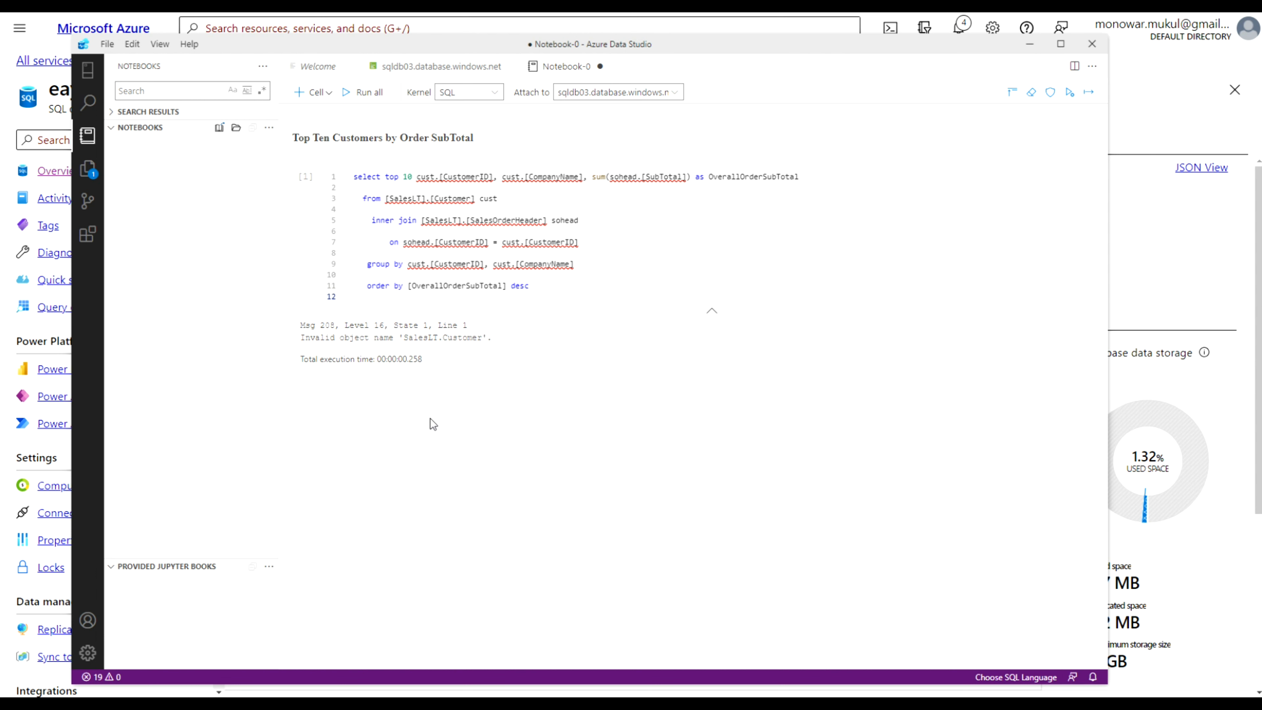
click(109, 48)
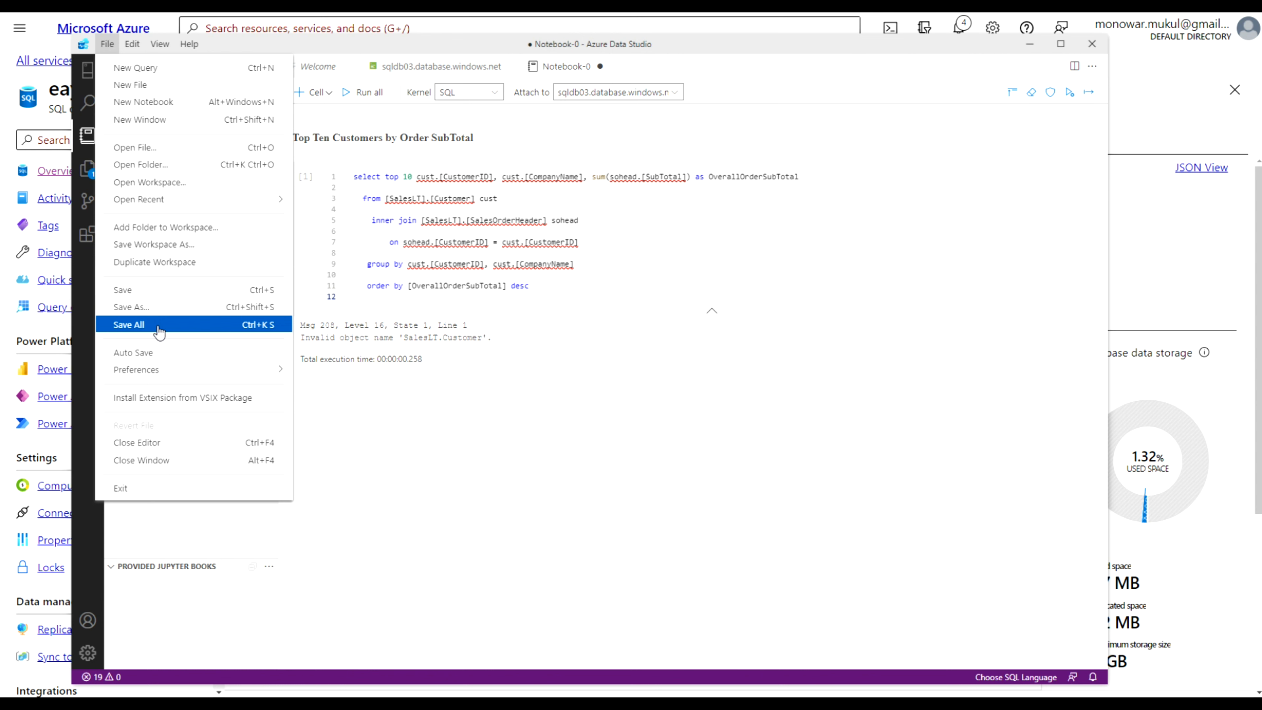
click(605, 383)
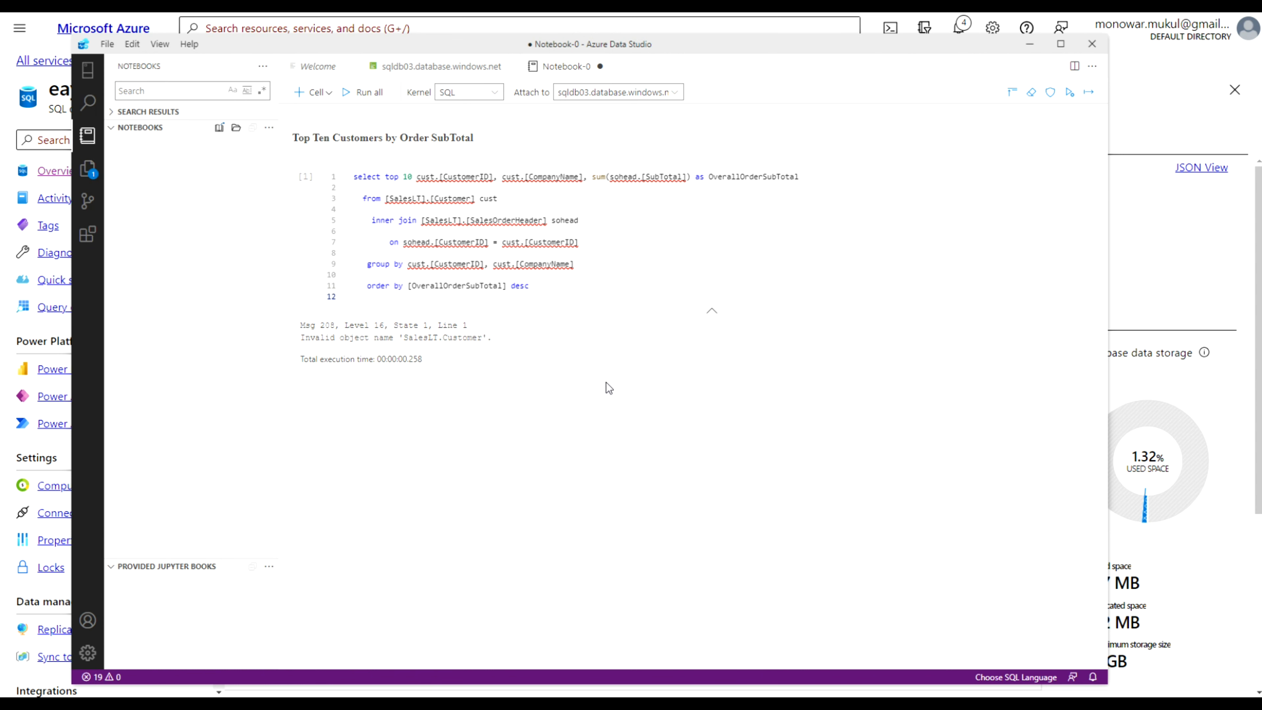